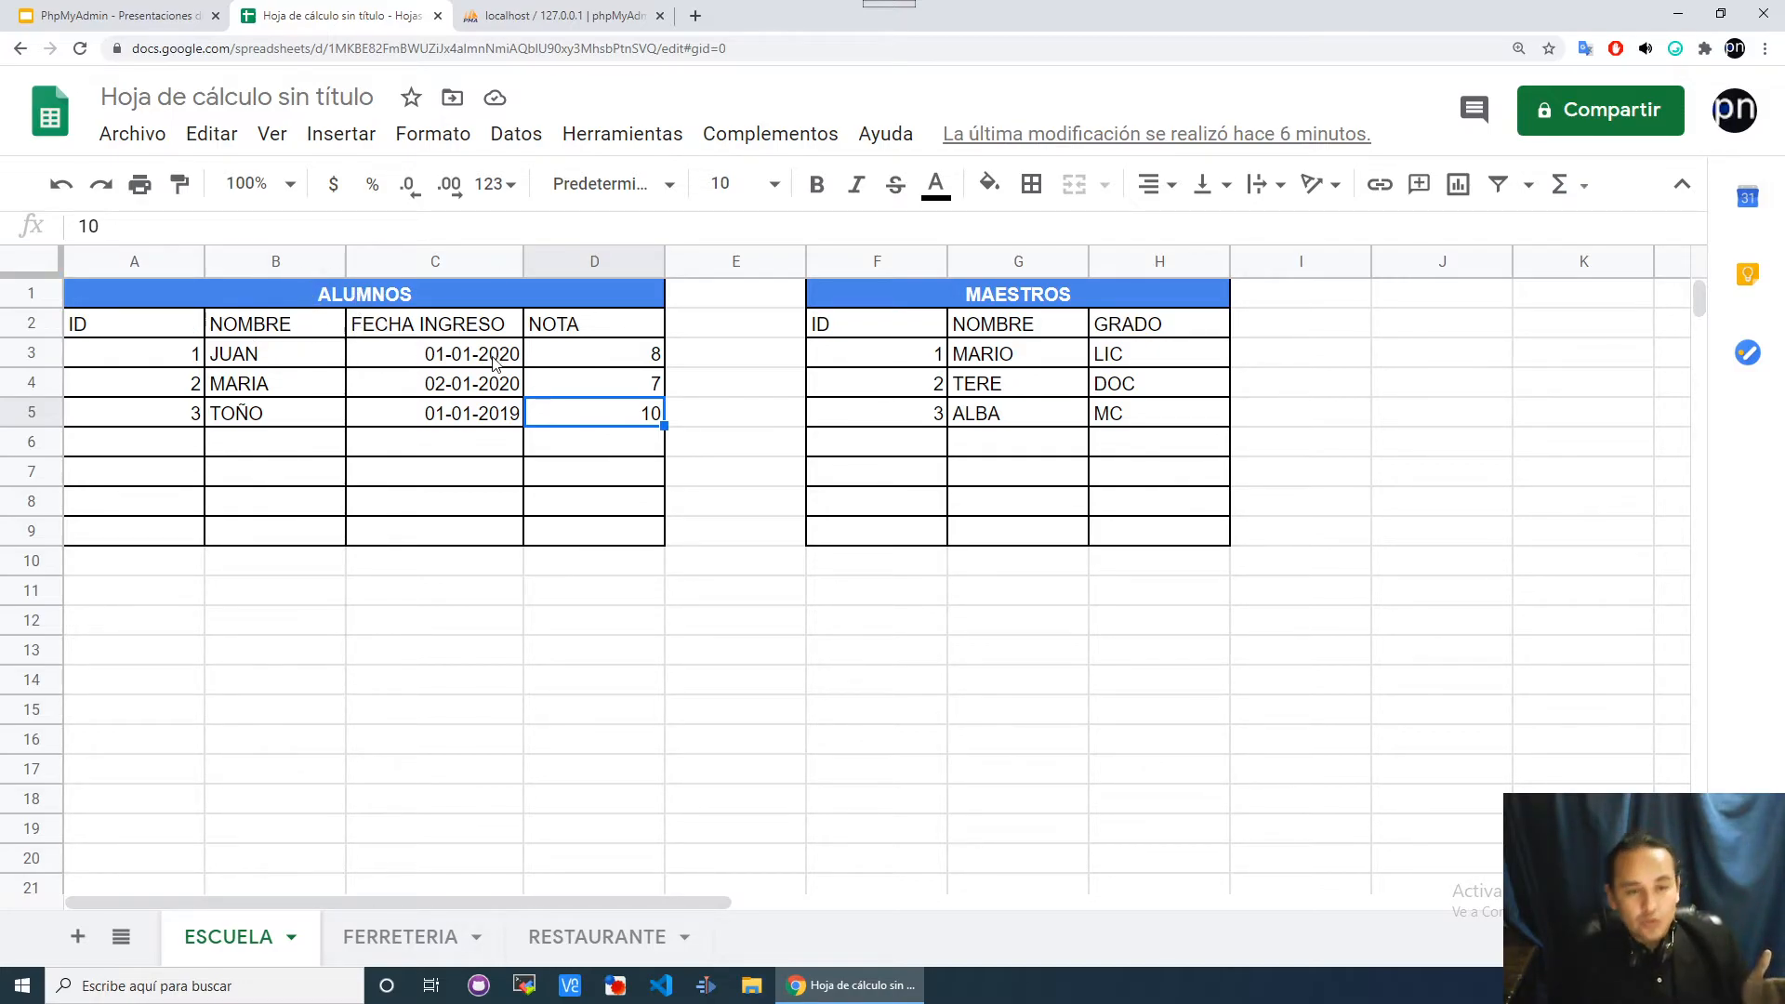
Switch to phpMyAdmin and create a database named escuela with the utf8mb4_general_ci collation.
click(581, 16)
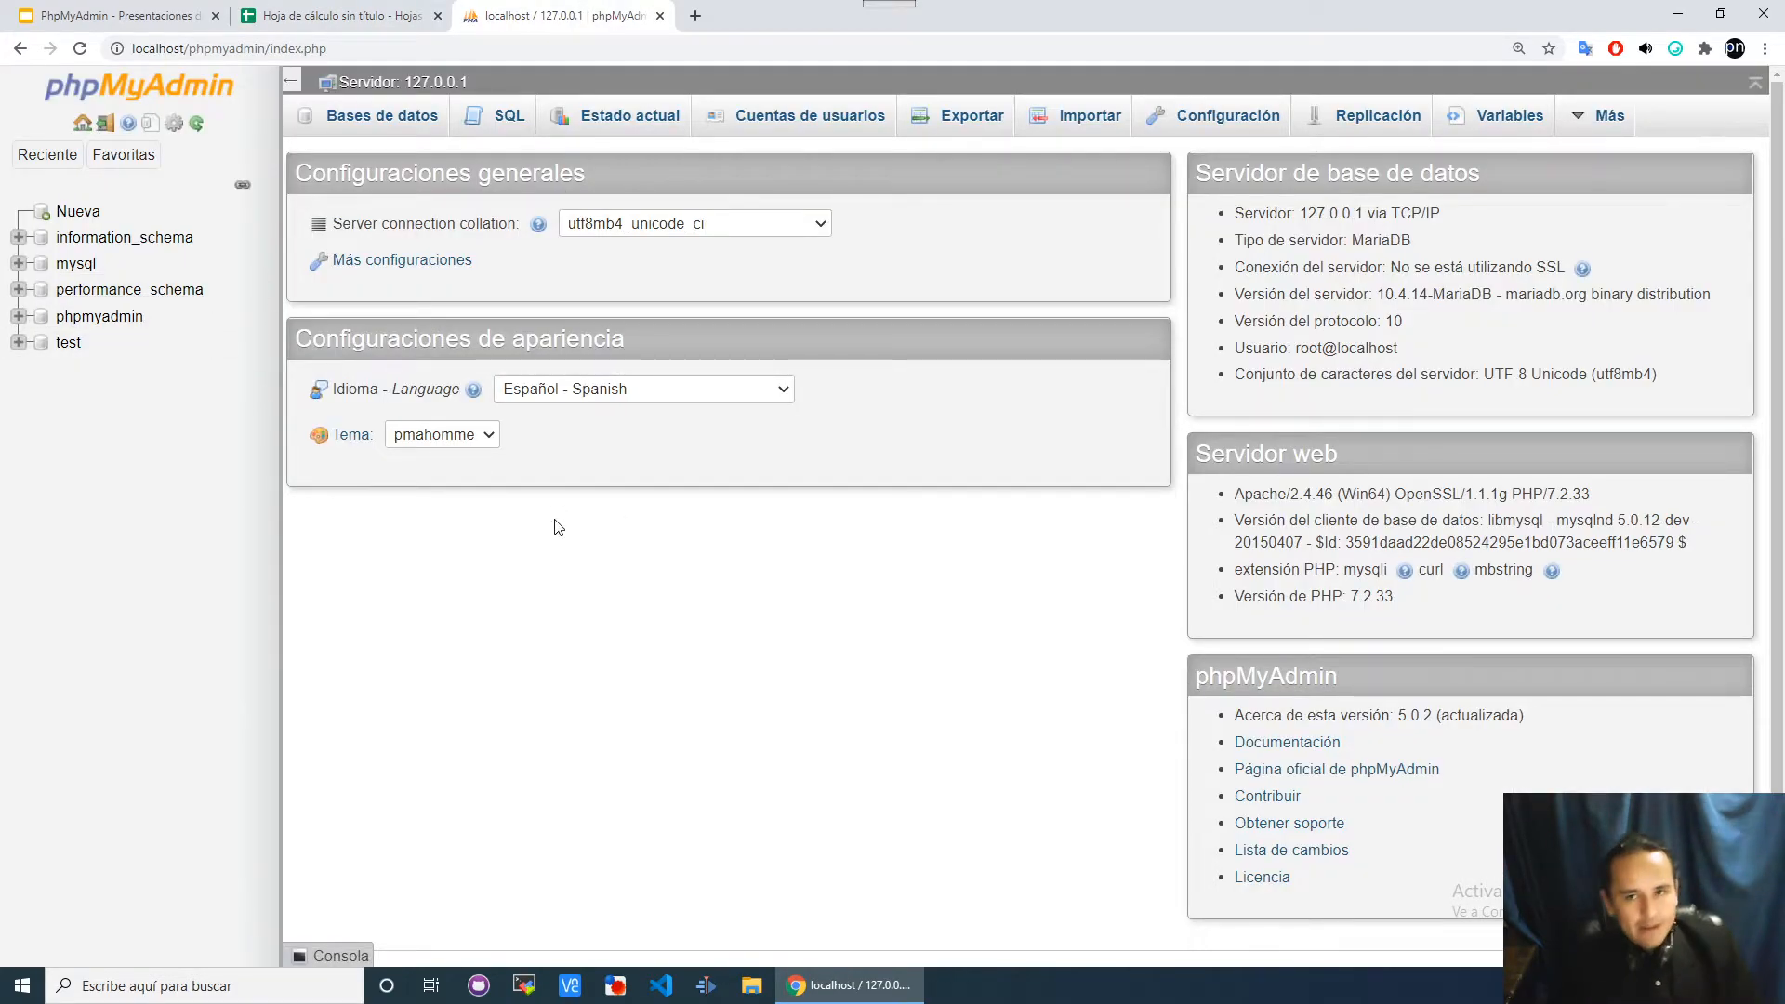
click(70, 221)
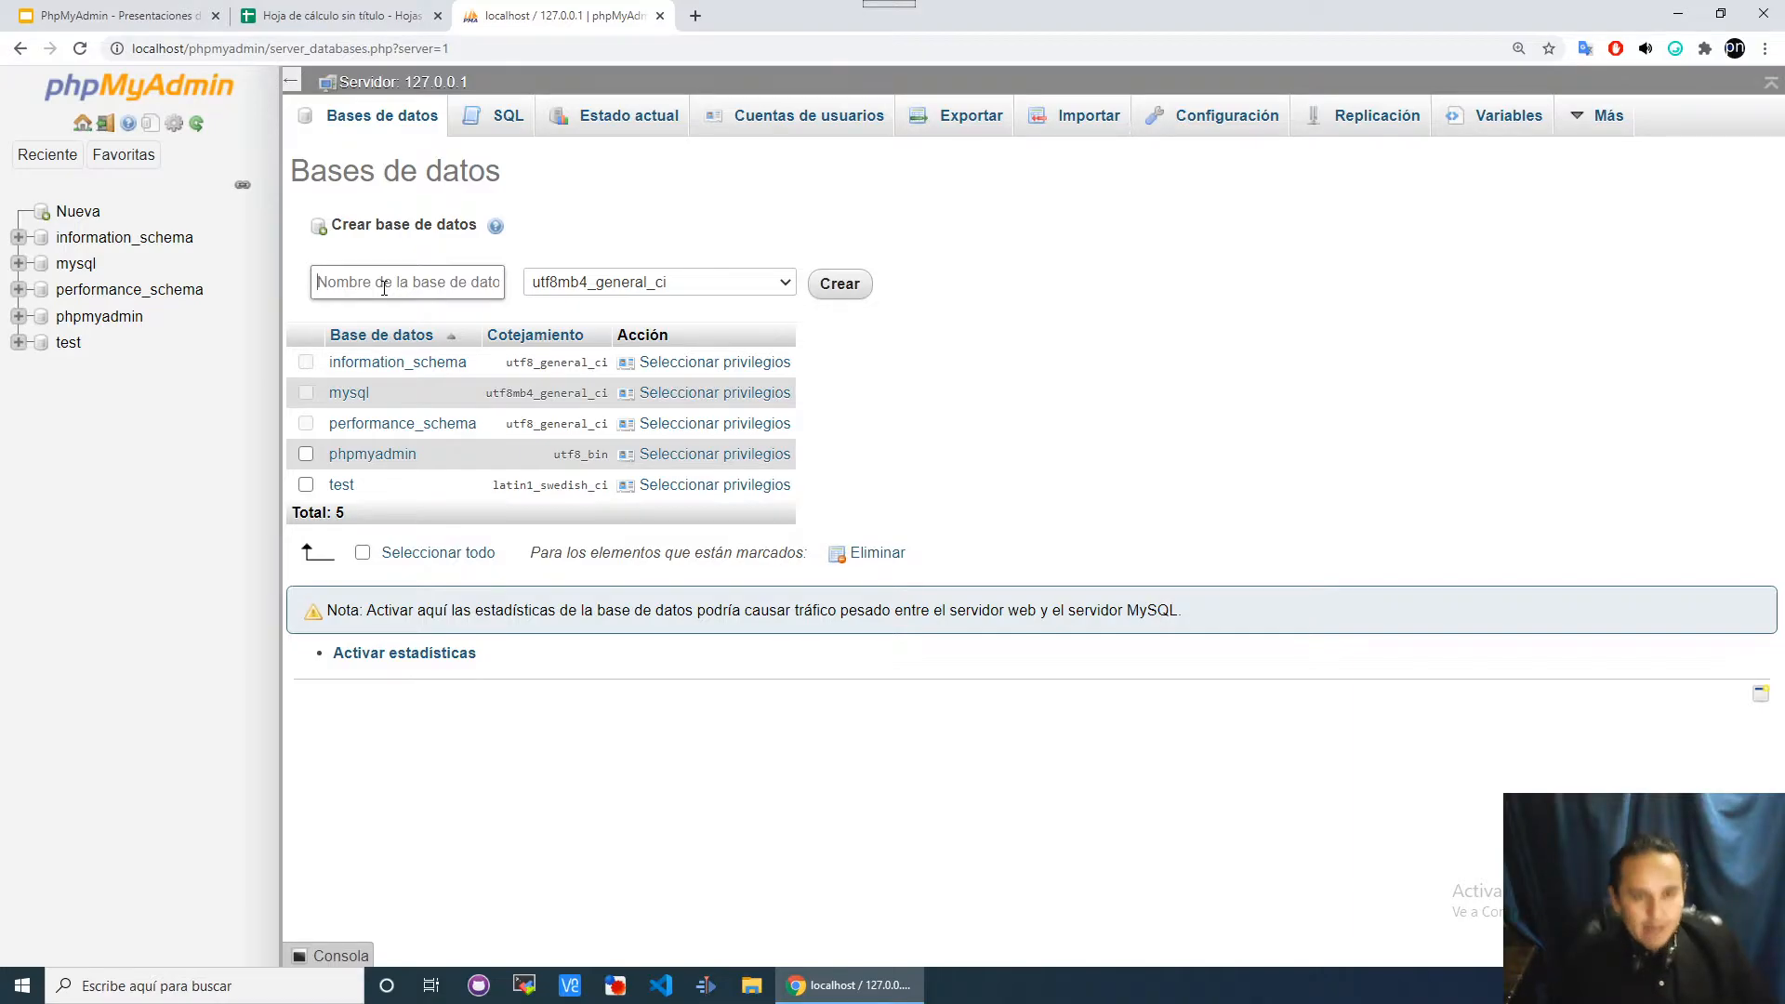
key(ctrl+plus)
key(ctrl+plus)
key(ctrl+plus)
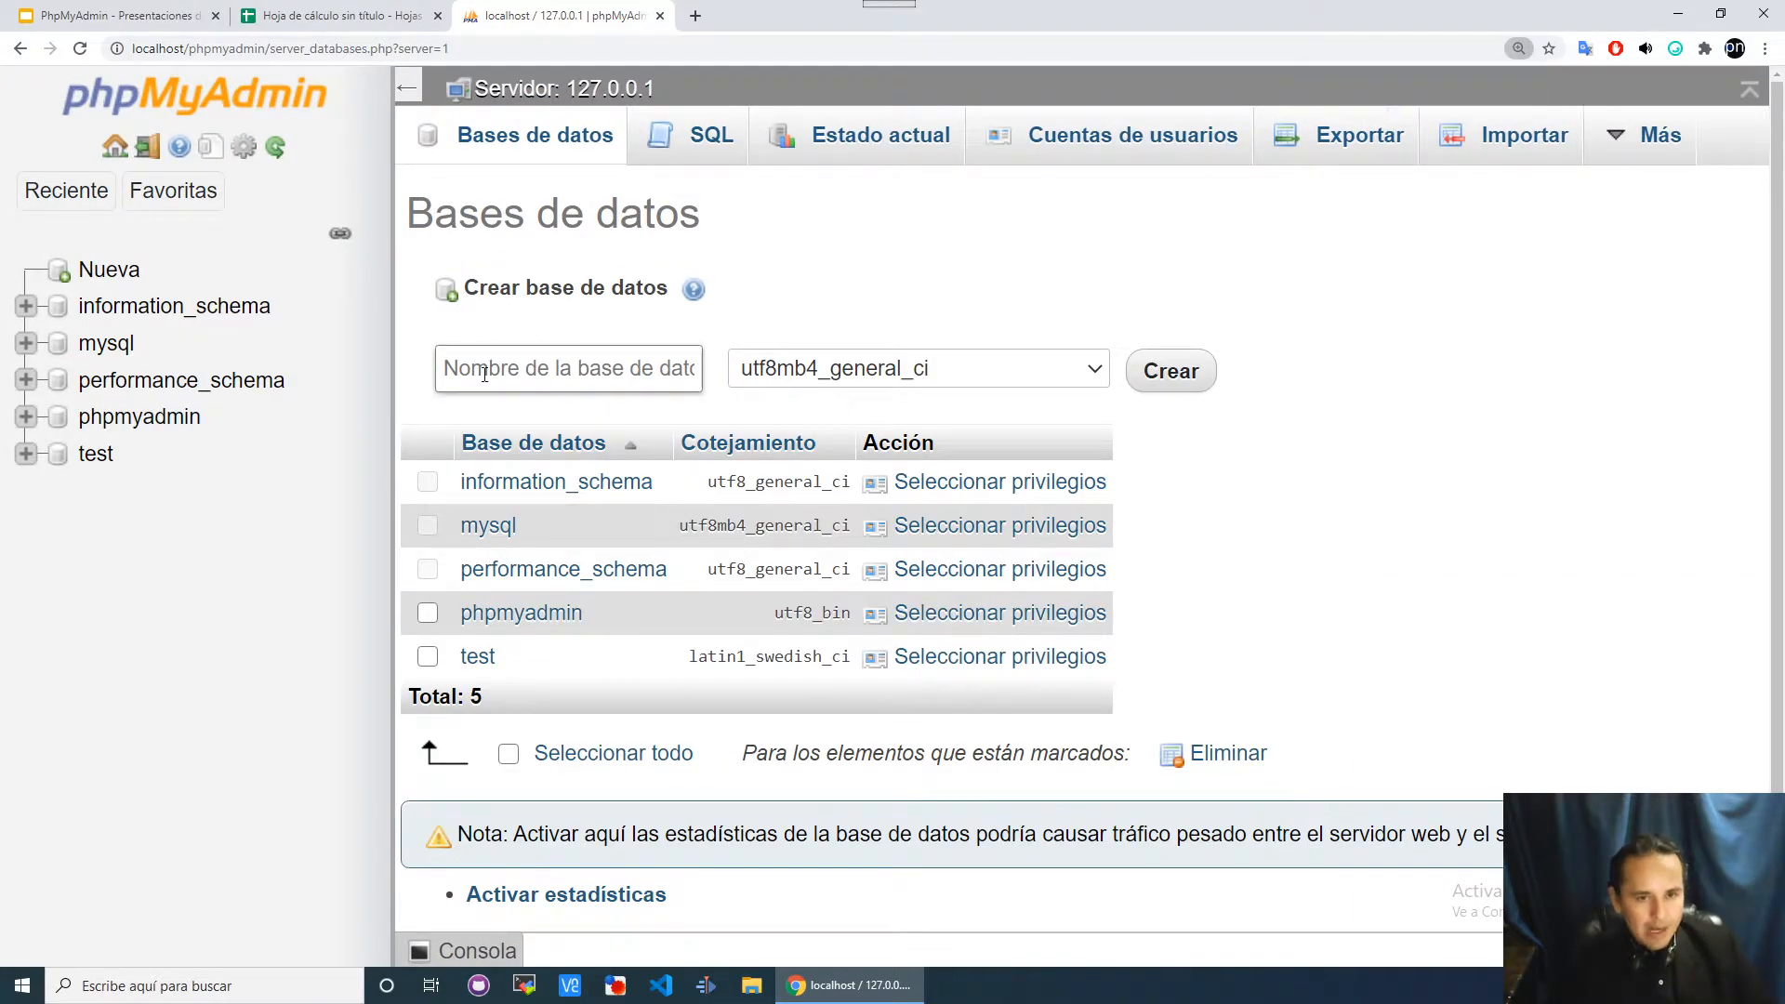
text(escuela)
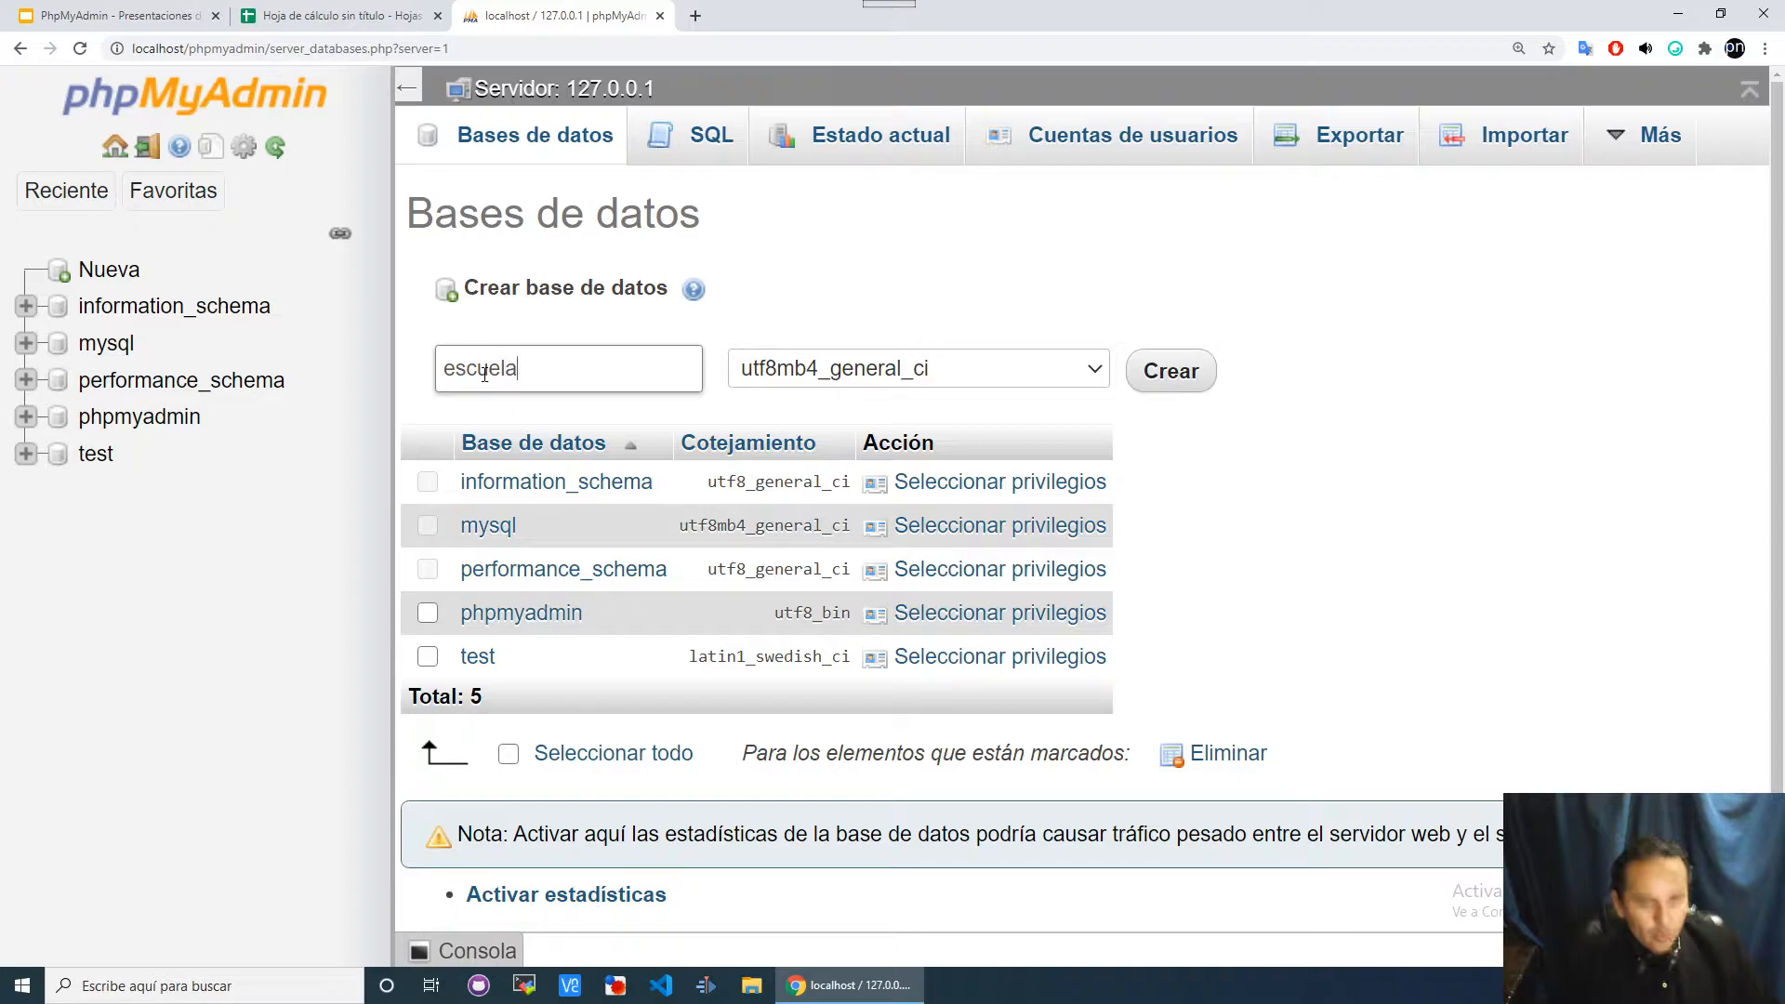
click(859, 371)
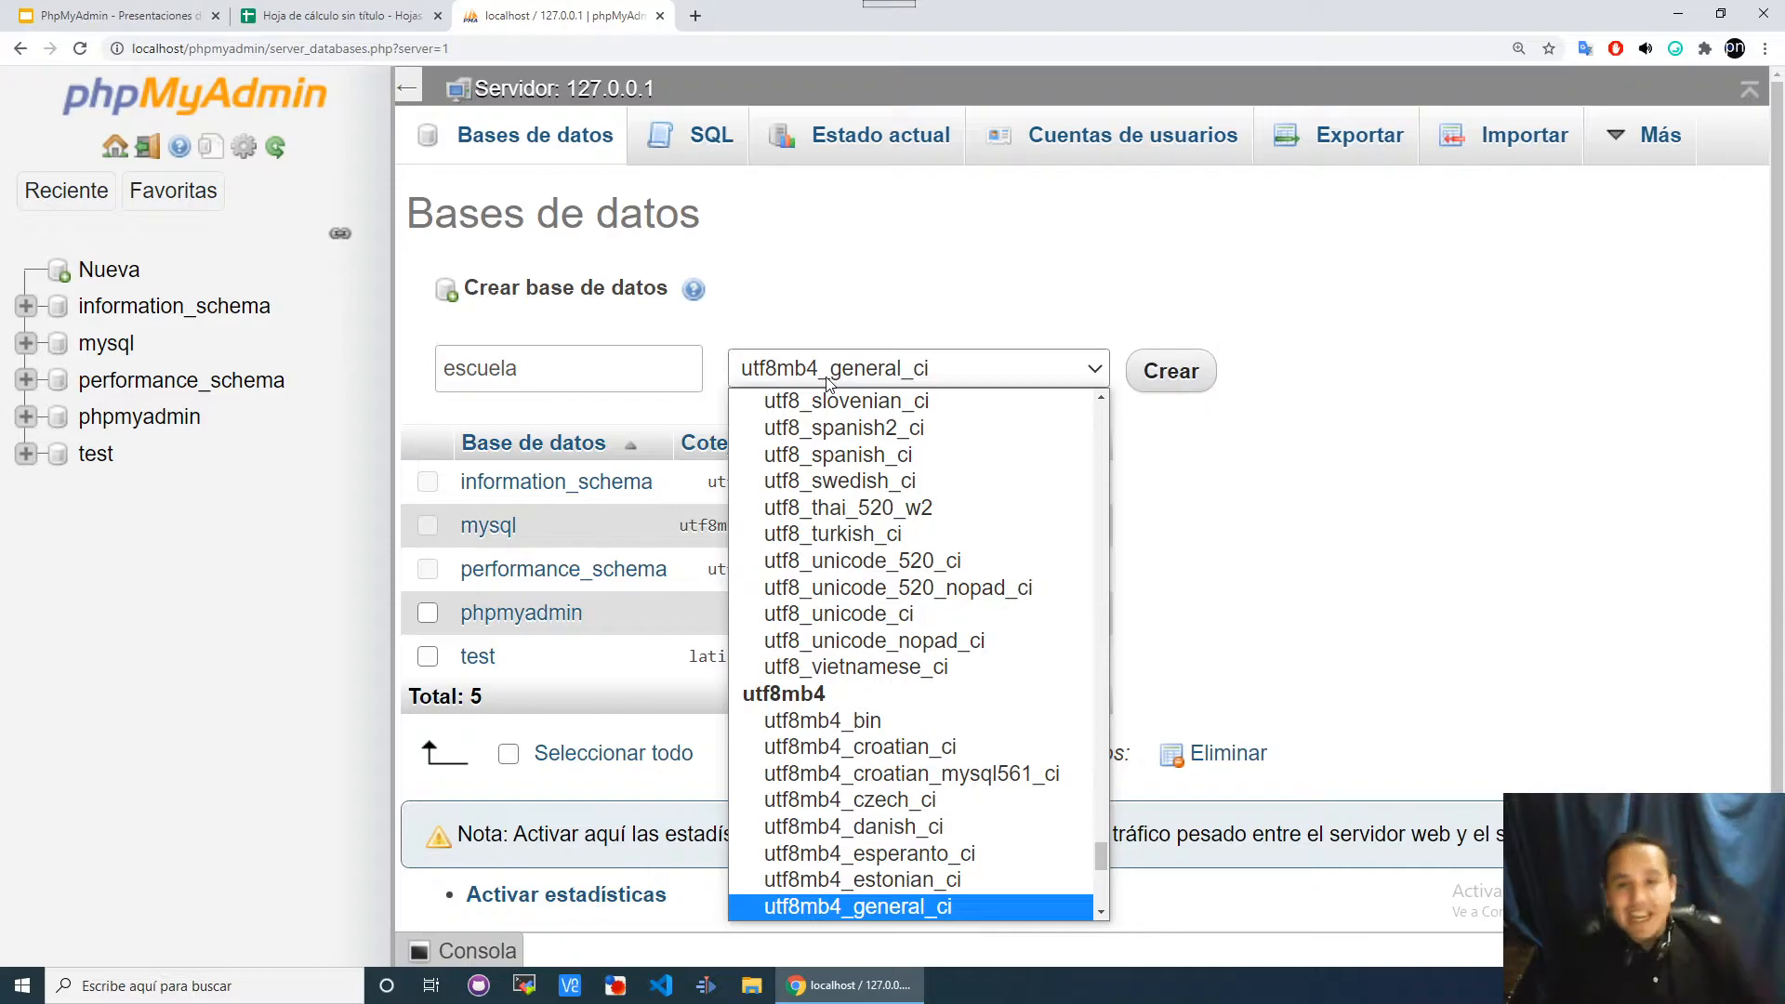
click(827, 381)
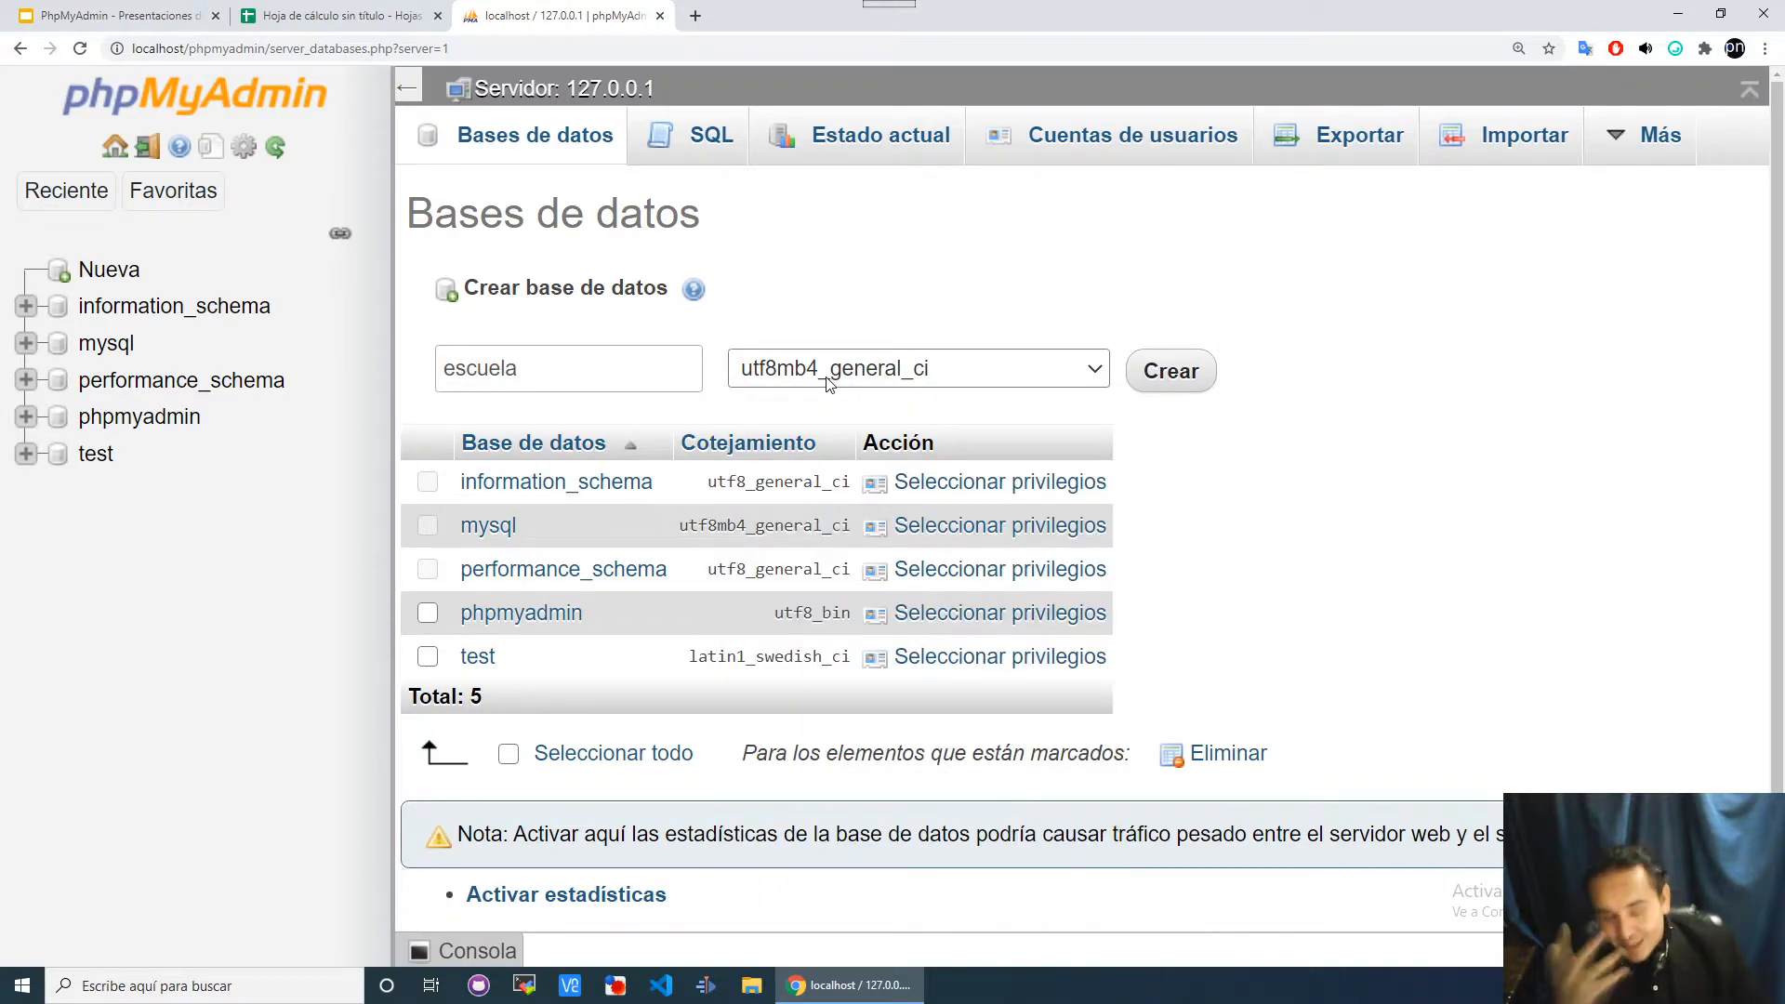
click(1158, 377)
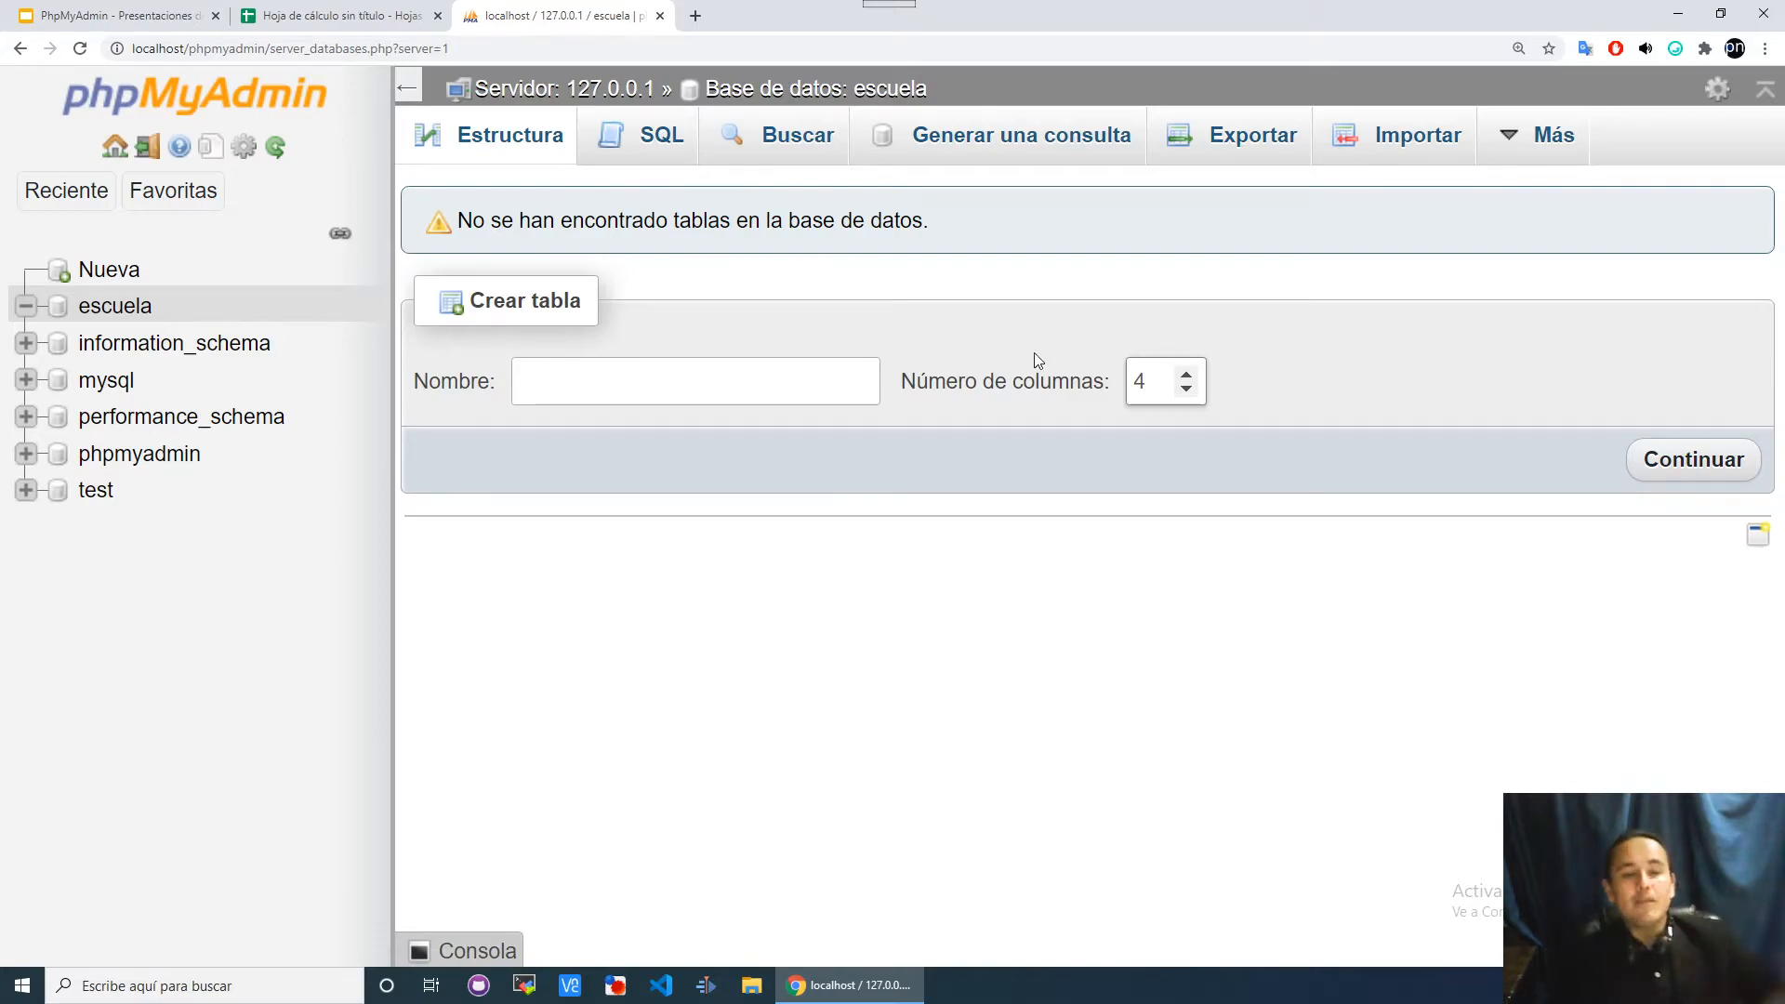
Consult the ALUMNOS table in Google Sheets and, in phpMyAdmin, name the new escuela table alumnos with 4 columns.
click(328, 13)
key(ctrl+alt+g)
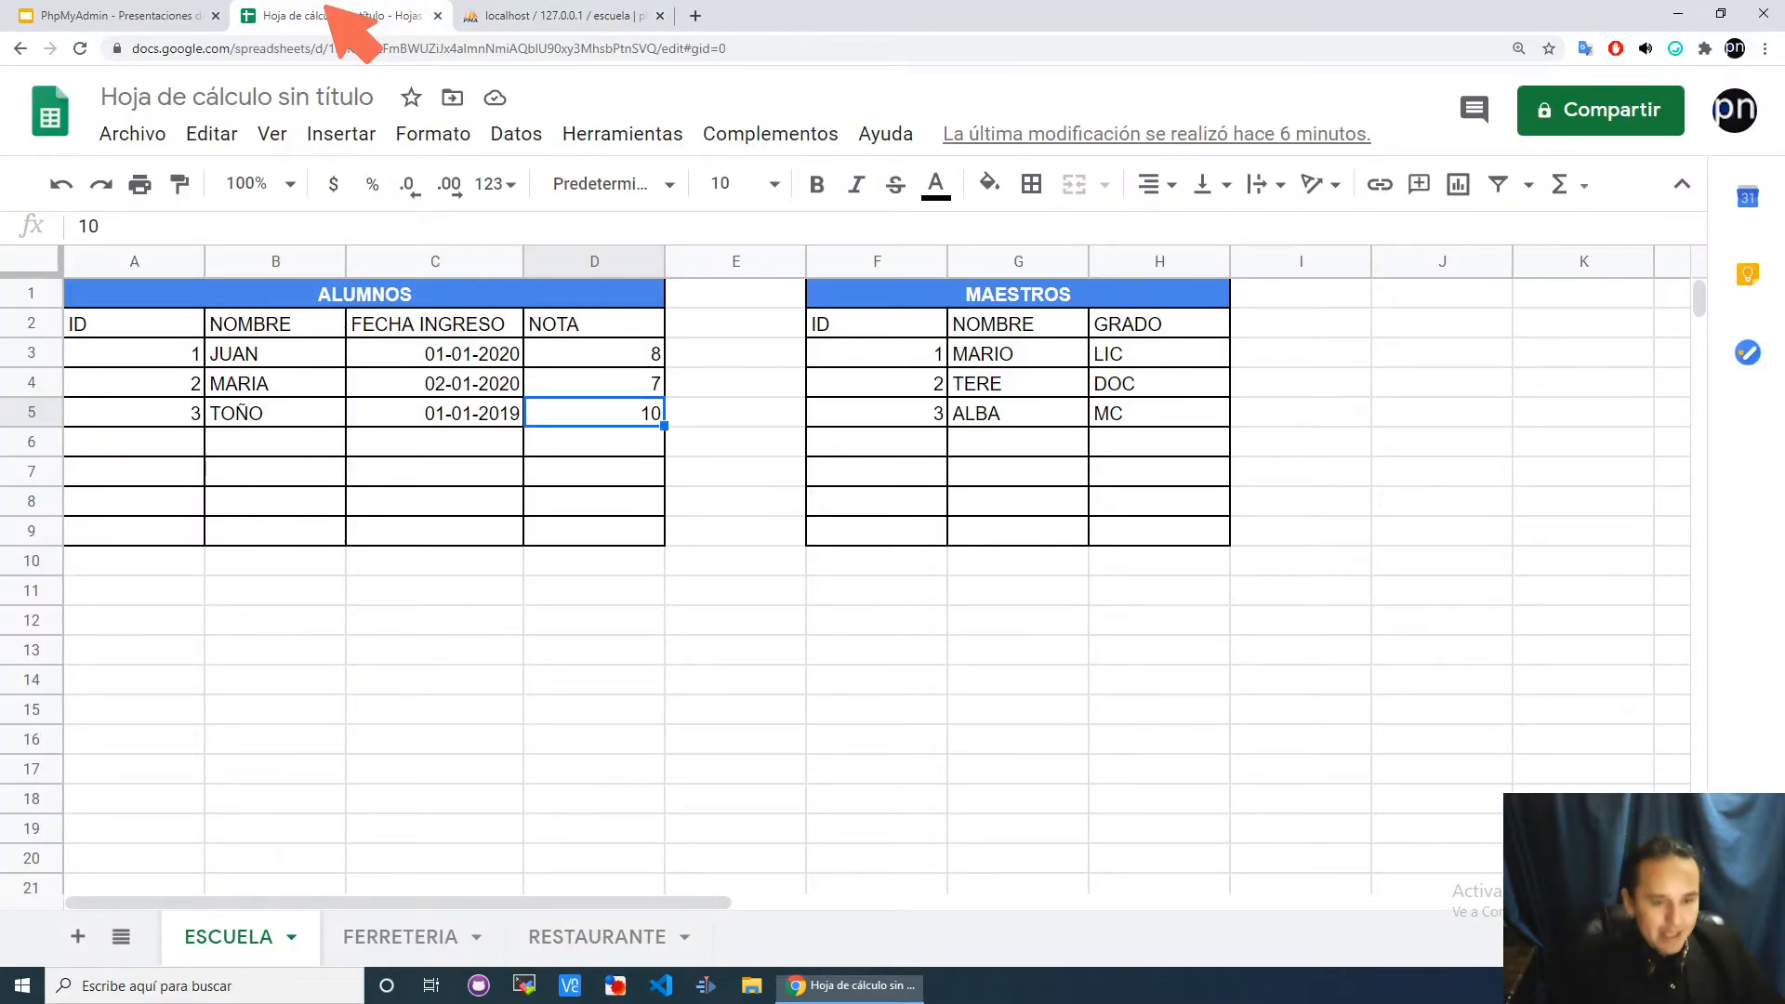
mouse_move(283, 201)
mouse_down()
mouse_move(1, 287)
mouse_move(140, 967)
mouse_move(976, 935)
mouse_move(1199, 520)
mouse_move(640, 197)
mouse_move(310, 179)
mouse_move(83, 262)
mouse_move(3, 316)
mouse_move(200, 550)
mouse_move(702, 232)
mouse_move(210, 223)
mouse_move(60, 342)
mouse_up()
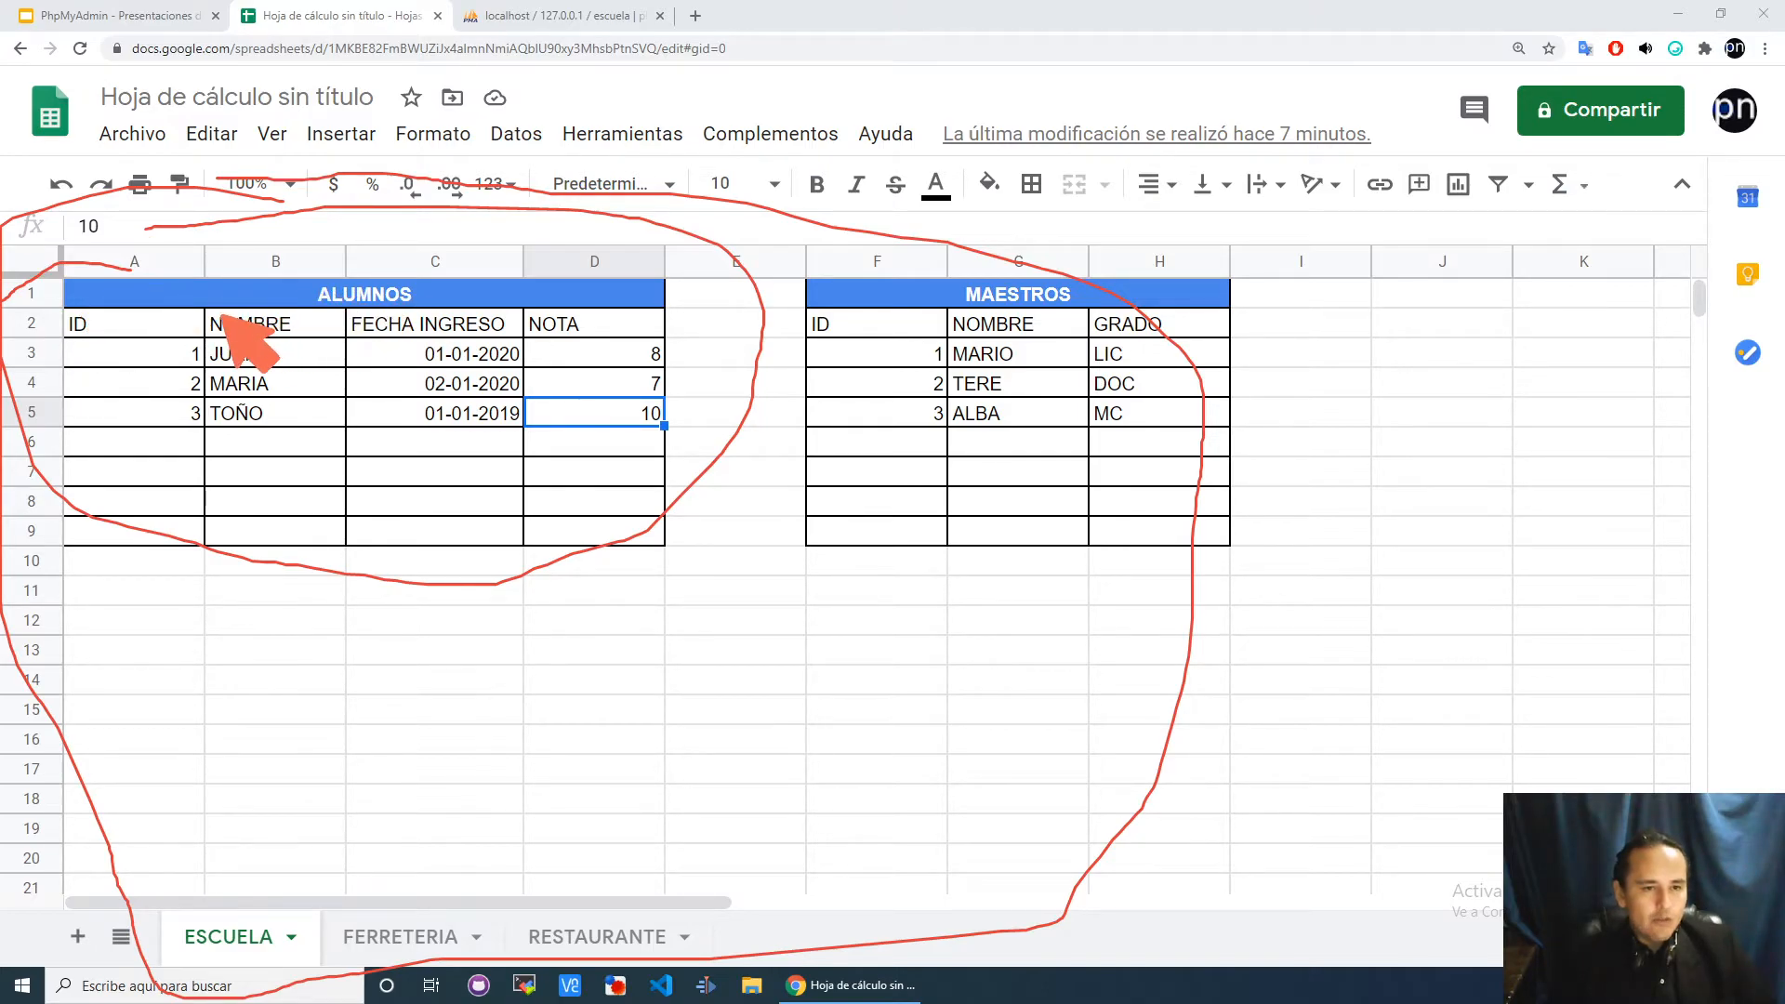
key(Escape)
click(552, 13)
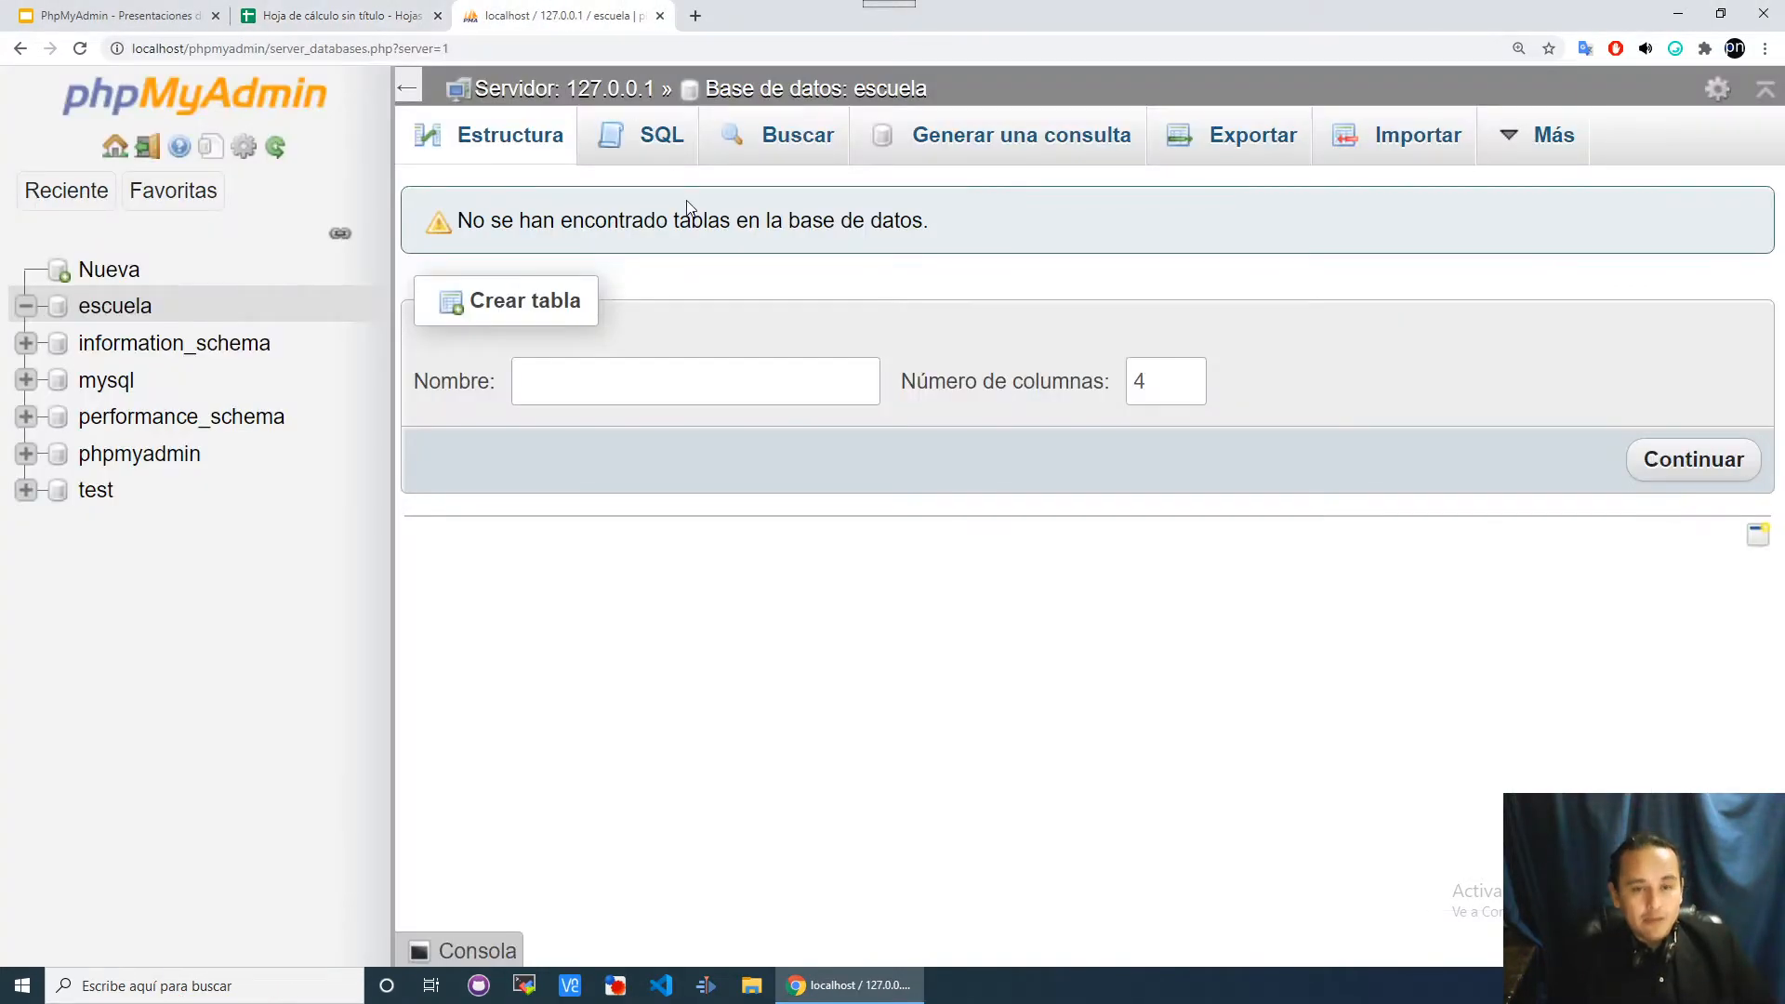
click(667, 364)
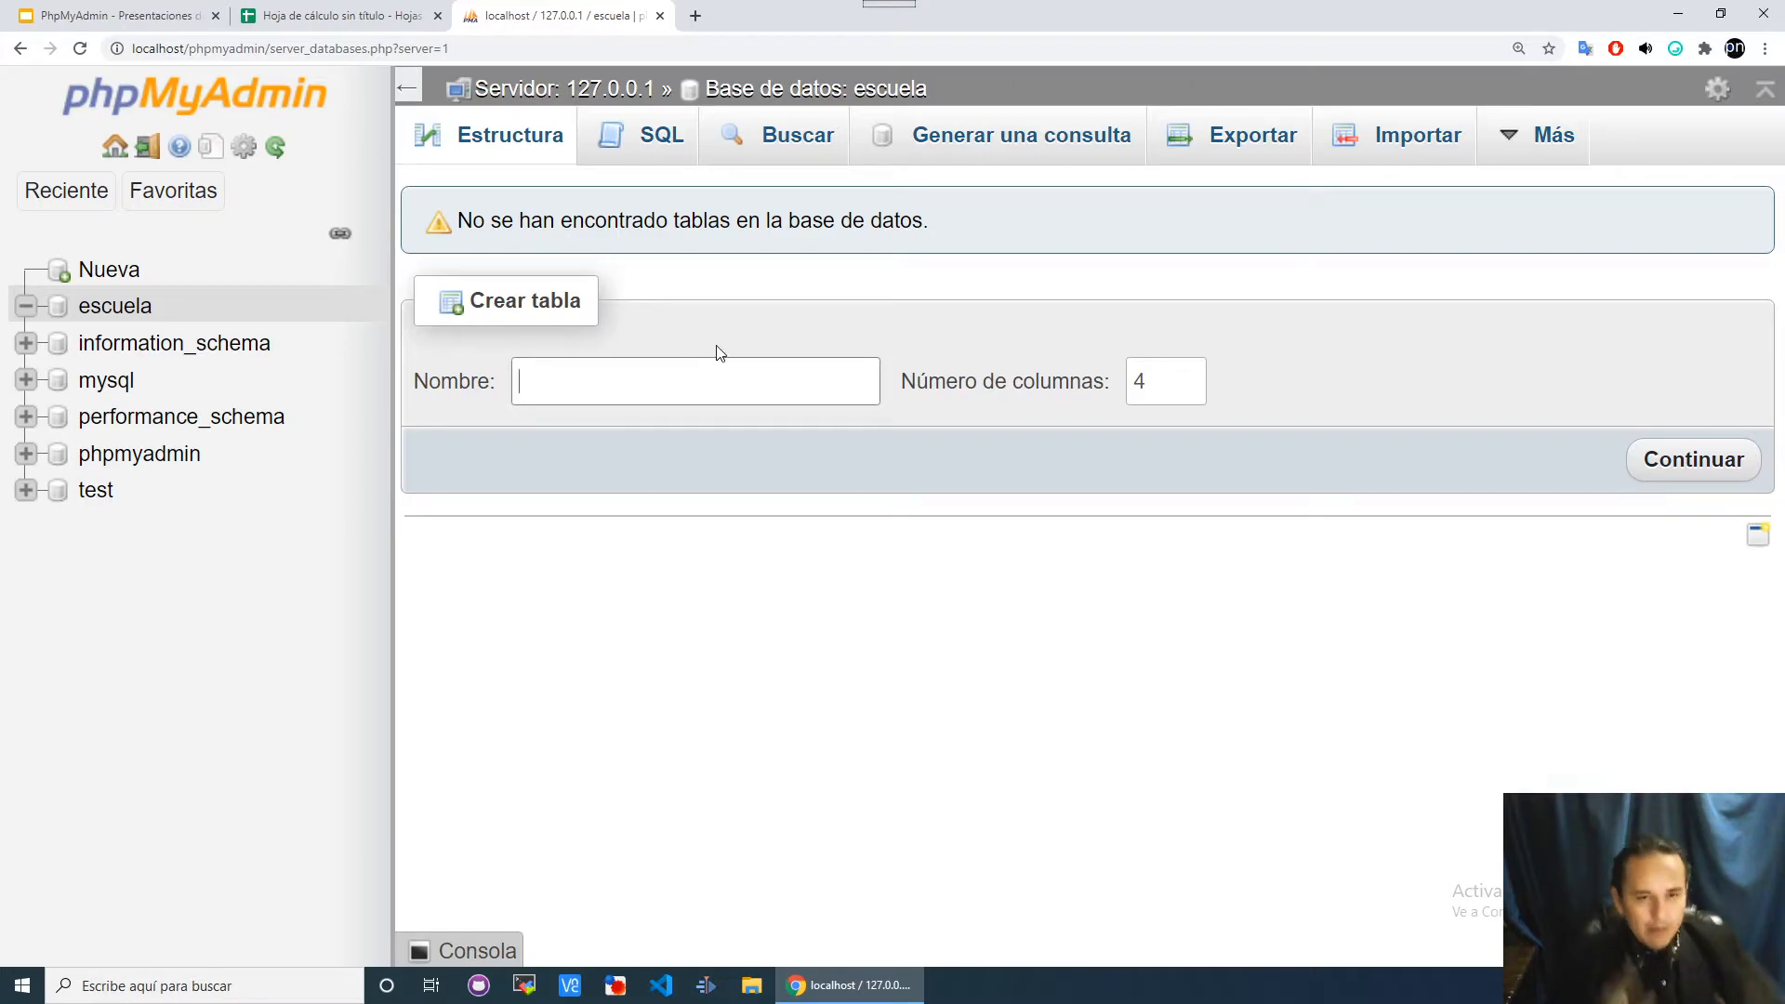
text(alumno)
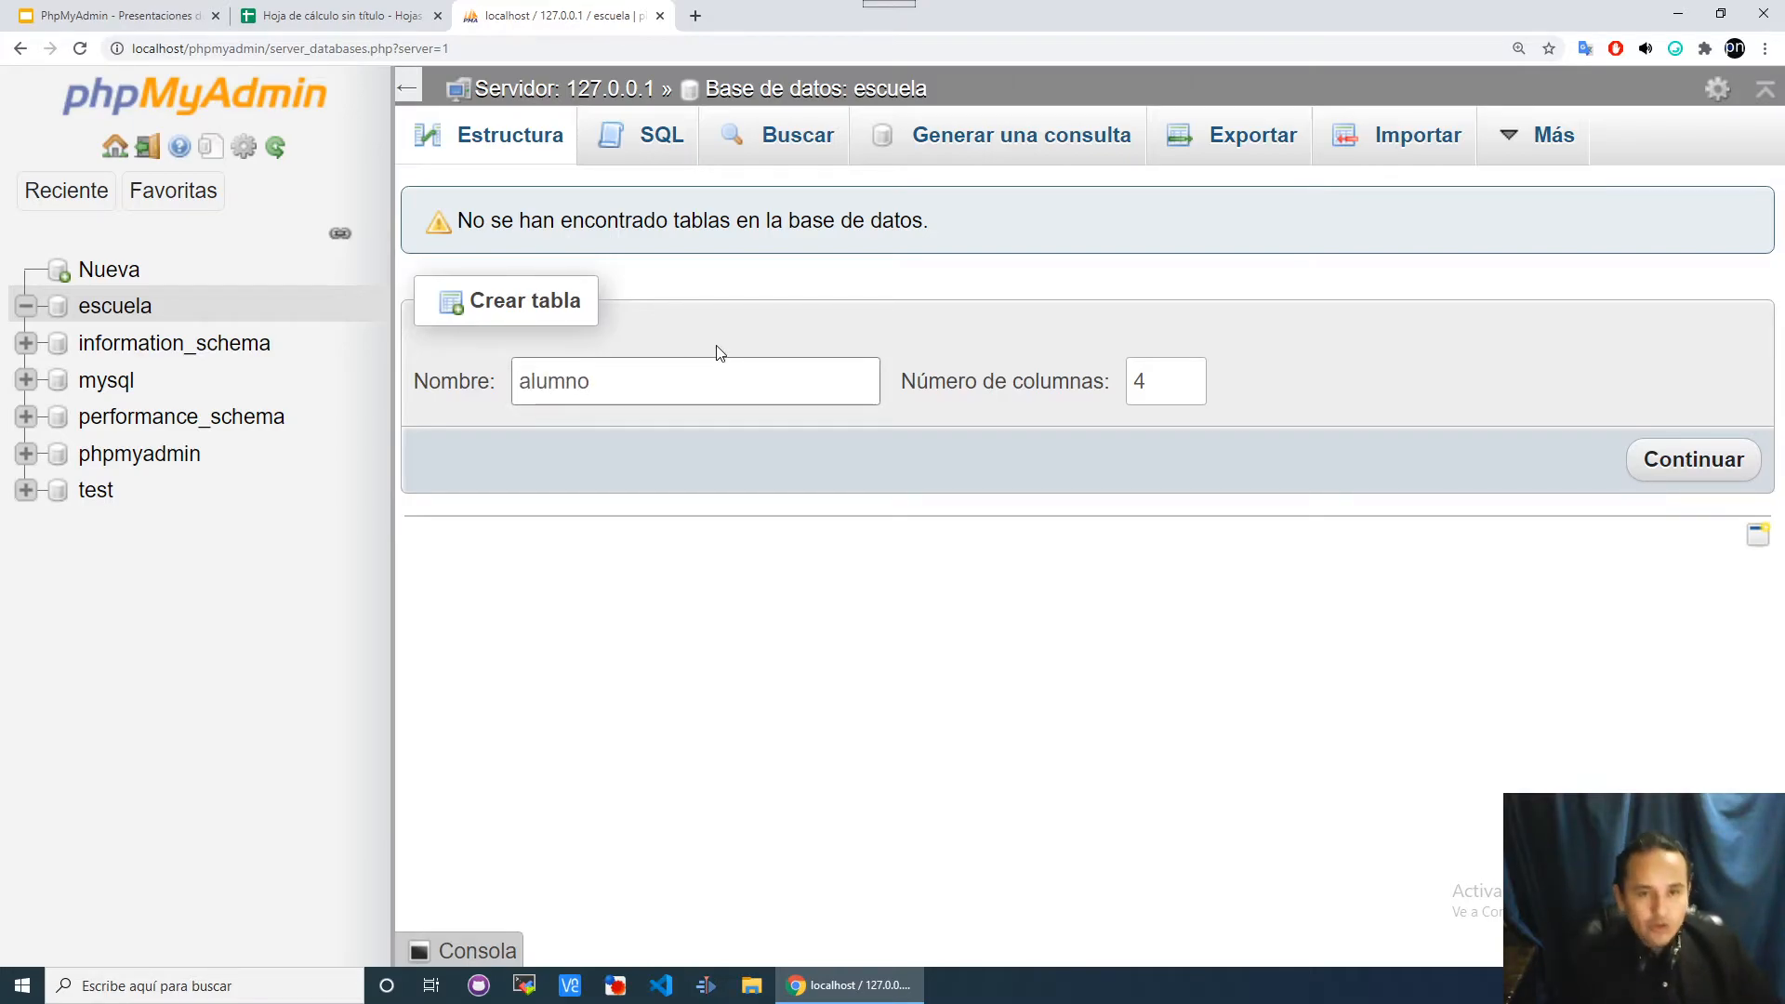
text(s)
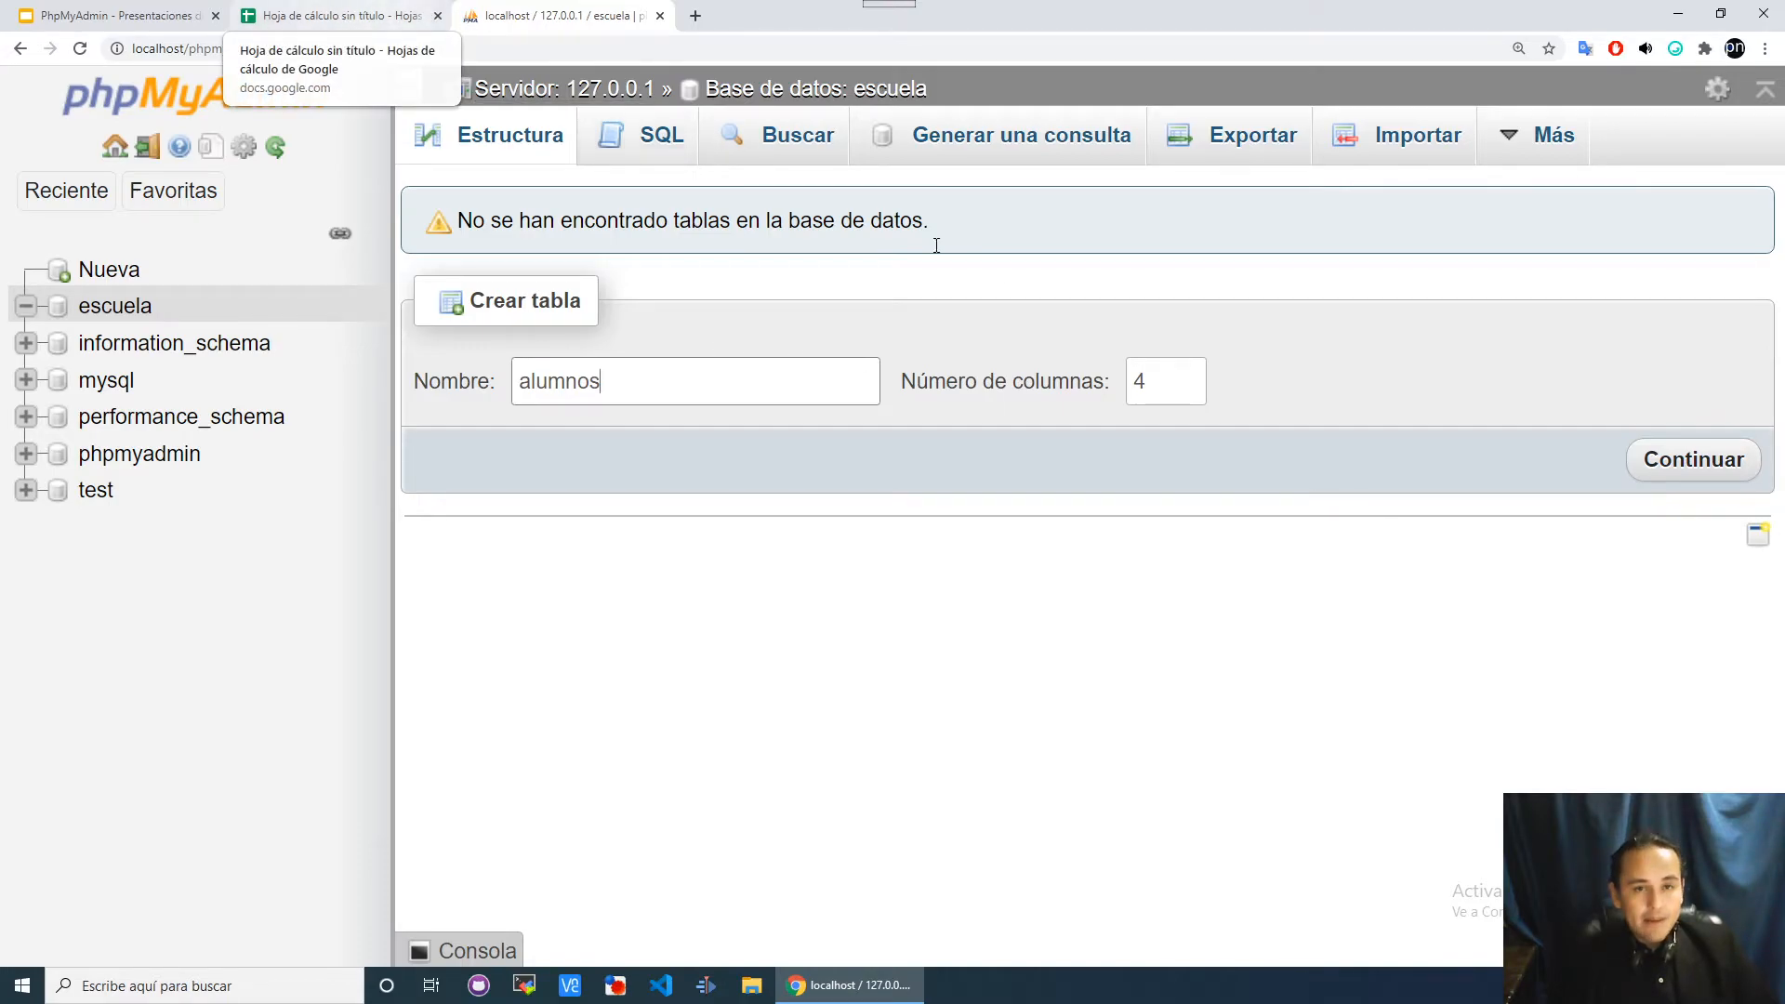
click(1155, 389)
click(1186, 374)
click(1187, 387)
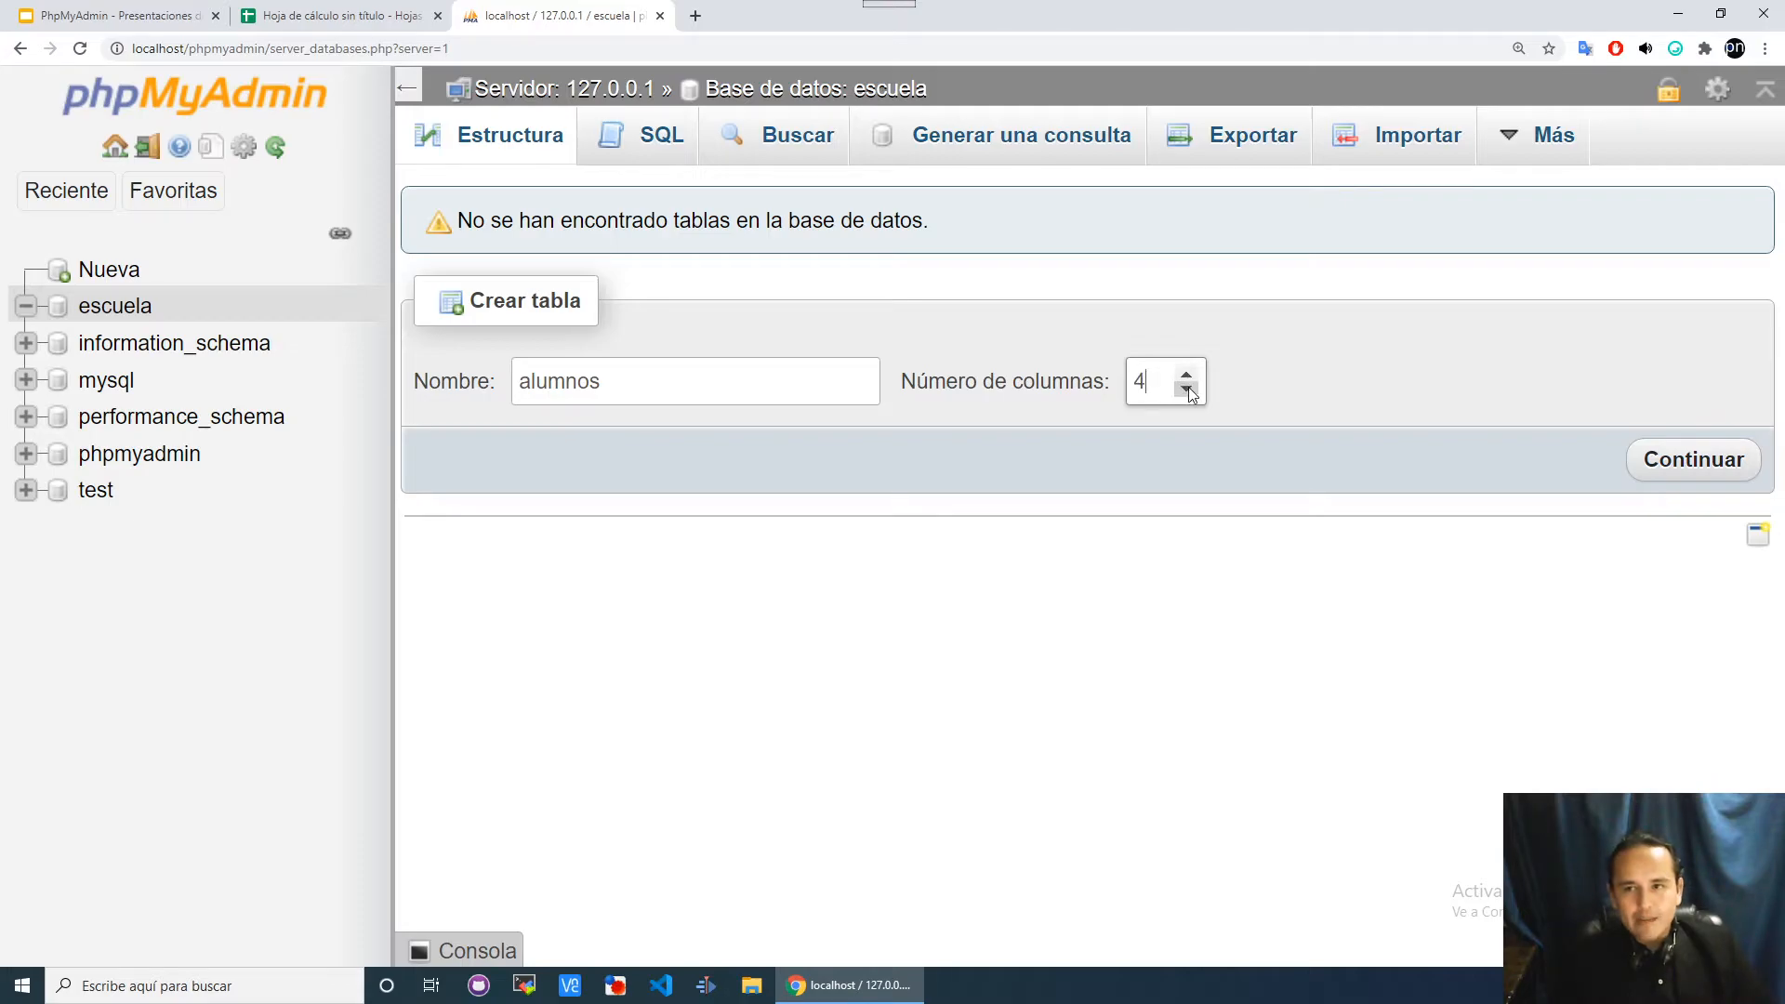
Check the ALUMNOS column headers in Google Sheets, return to phpMyAdmin and proceed to the column definitions of the alumnos table.
click(339, 15)
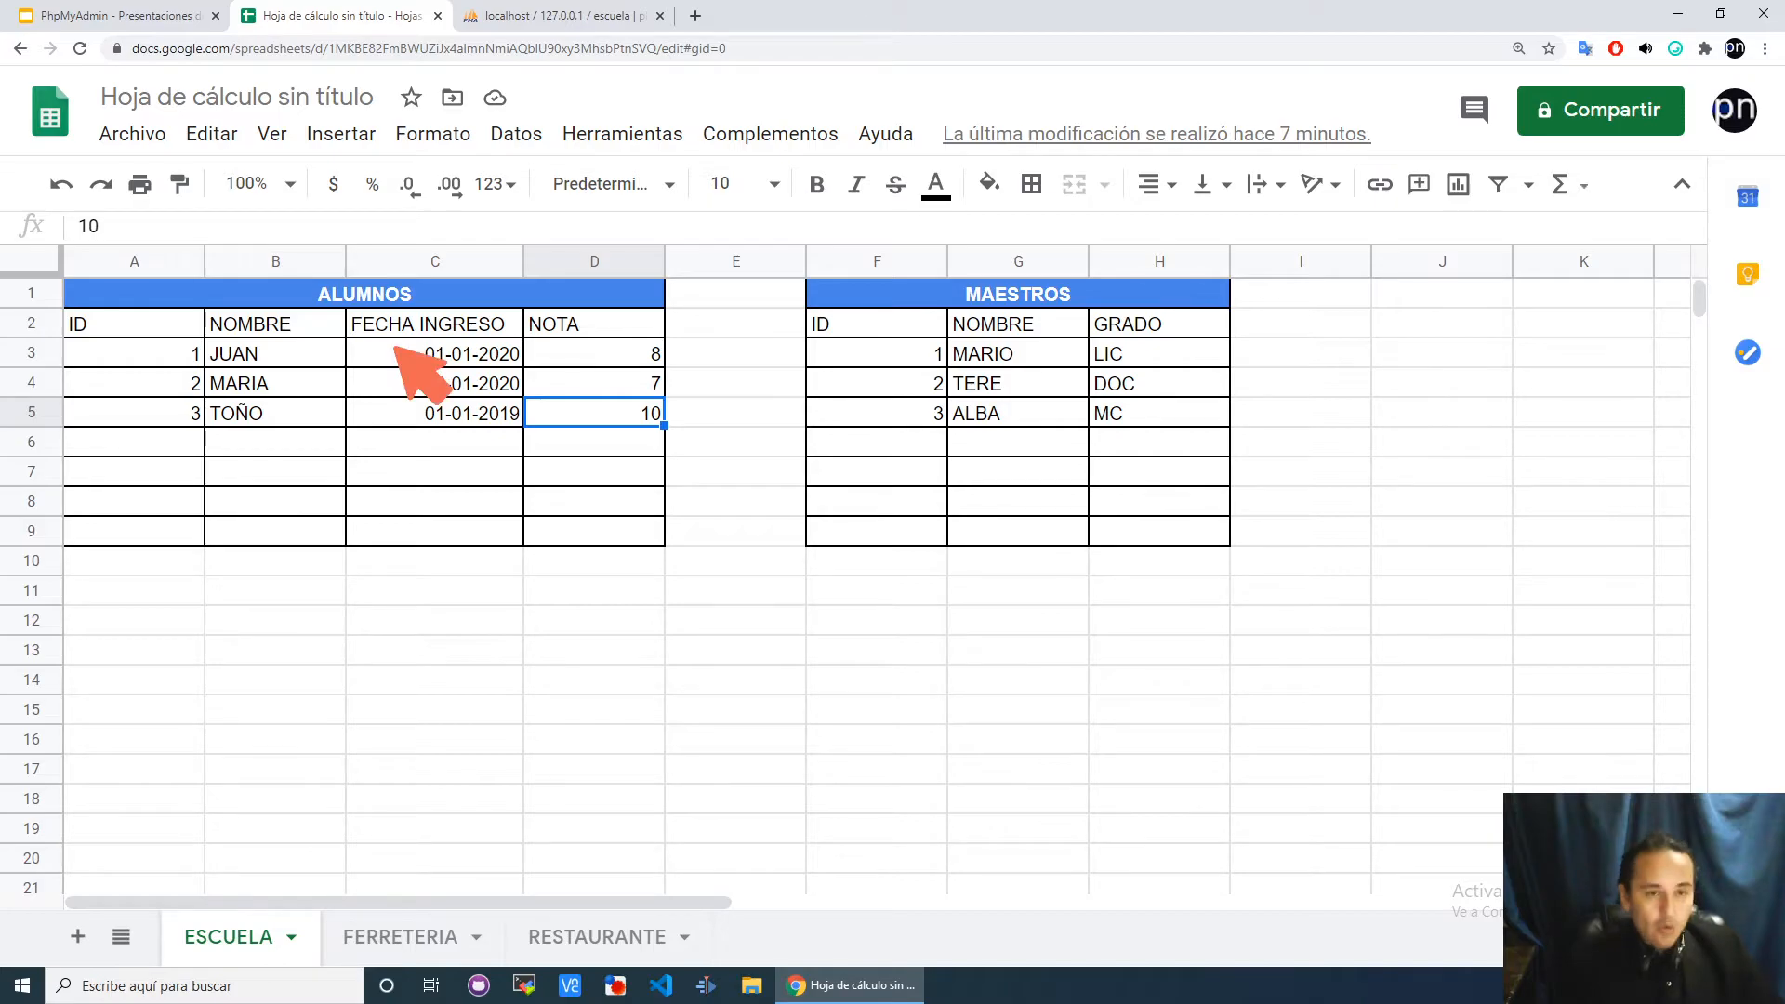
drag(74, 332, 121, 332)
drag(242, 338, 304, 346)
drag(421, 352, 599, 344)
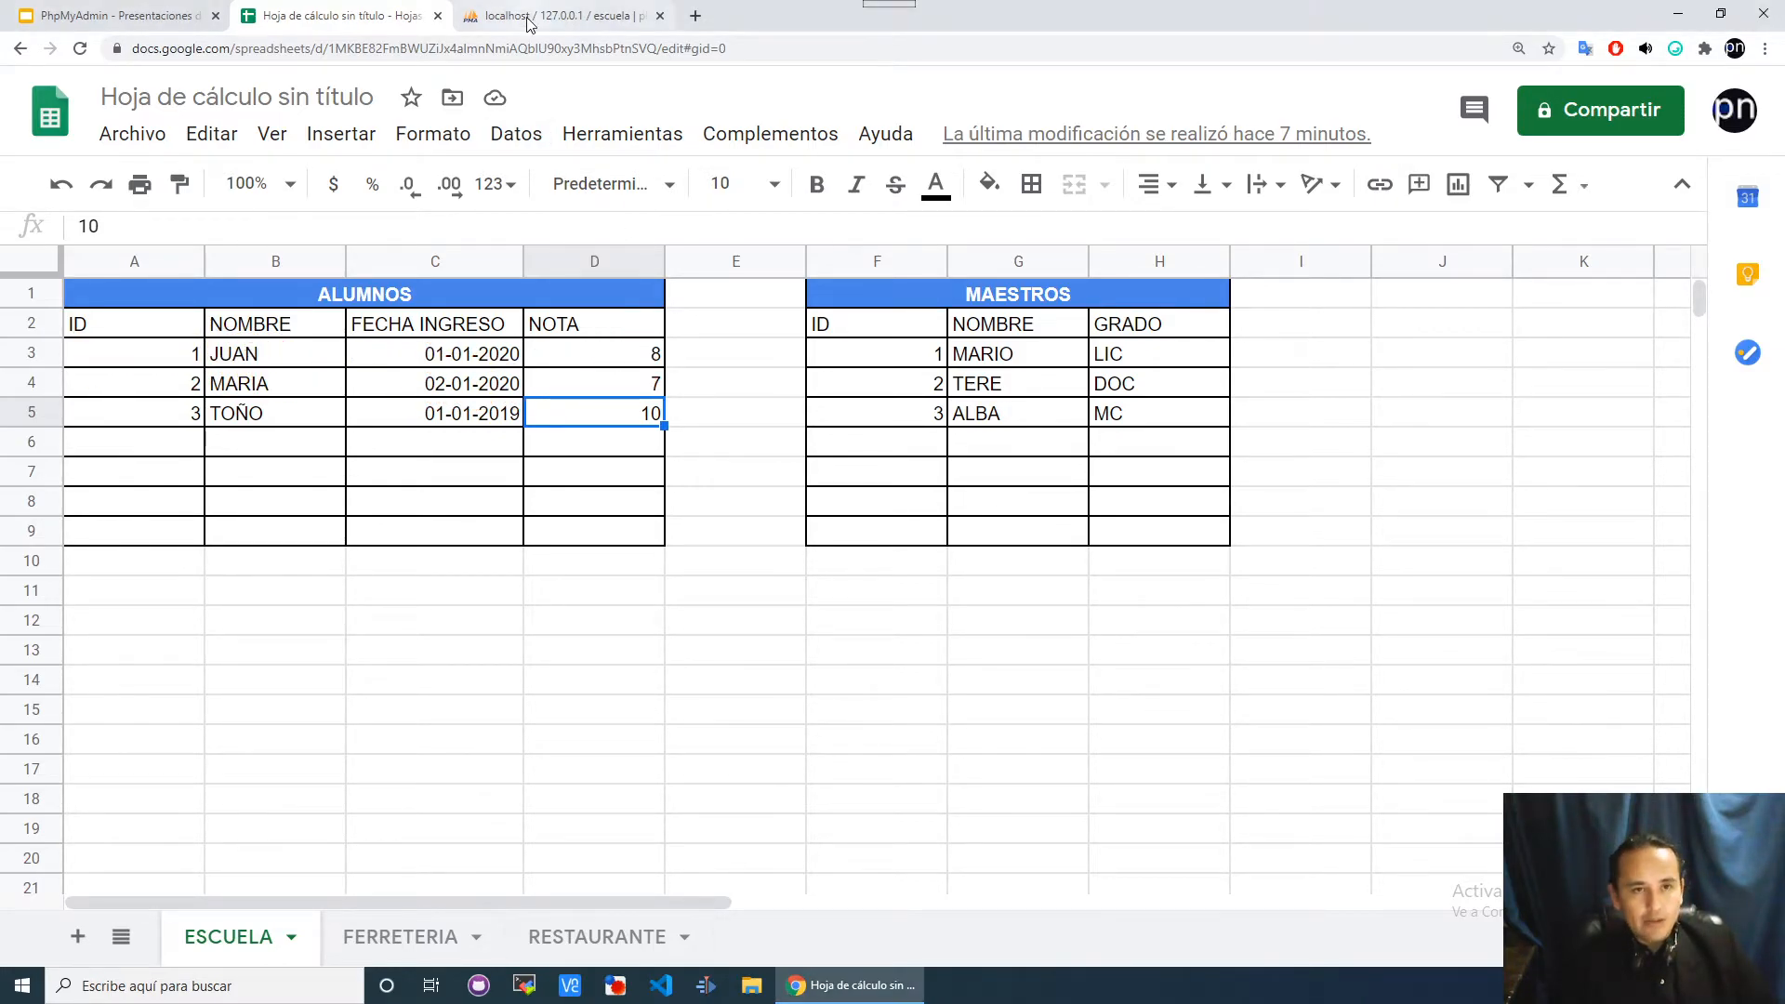
click(558, 16)
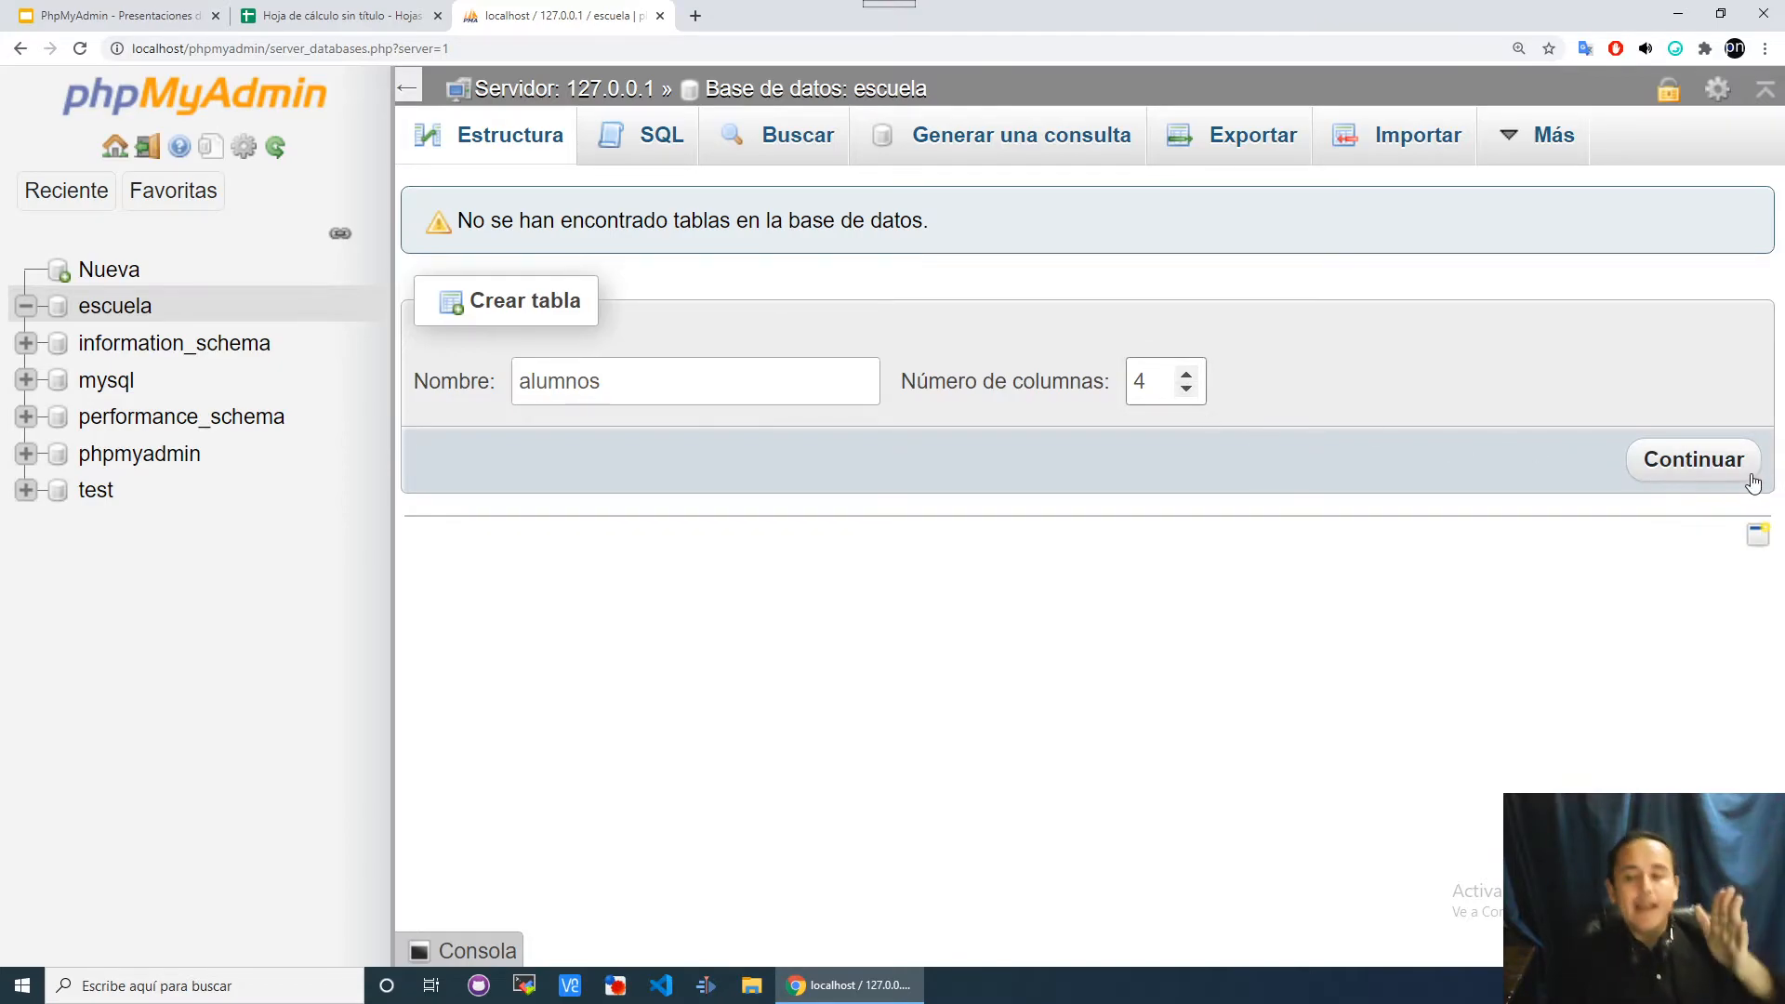
click(1716, 469)
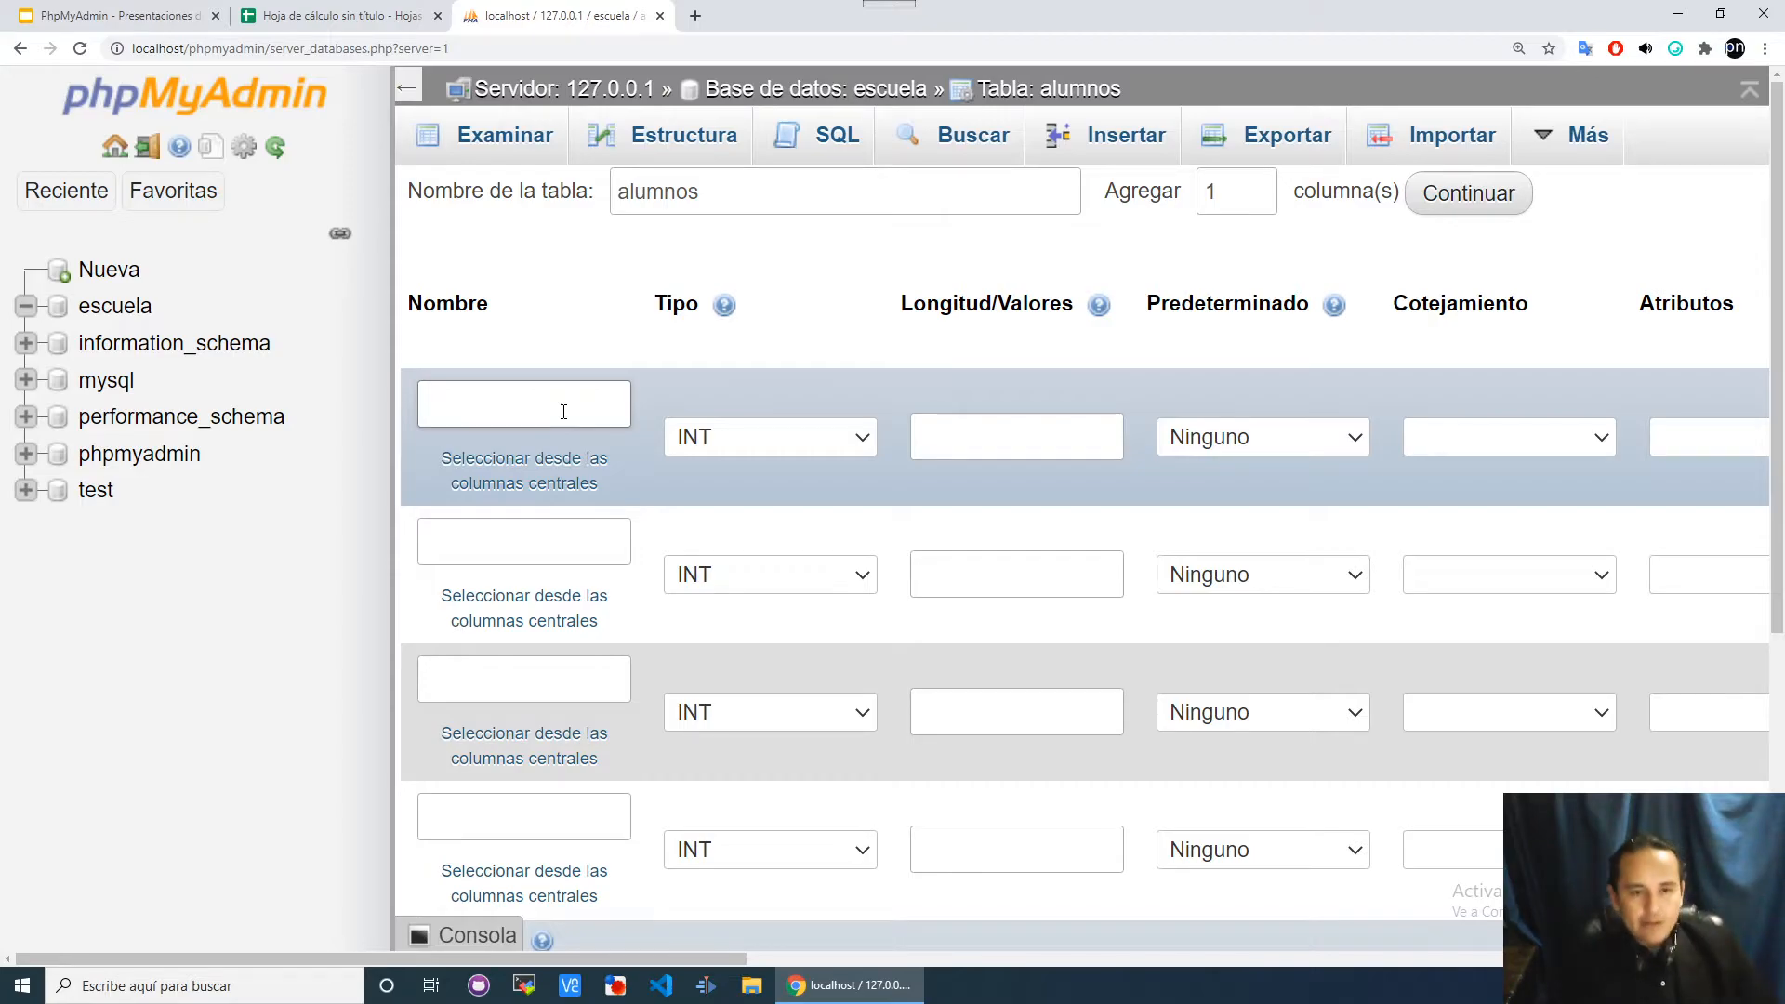
Define the first column as id with type INT, length 5, auto-increment and a PRIMARY index.
text(id)
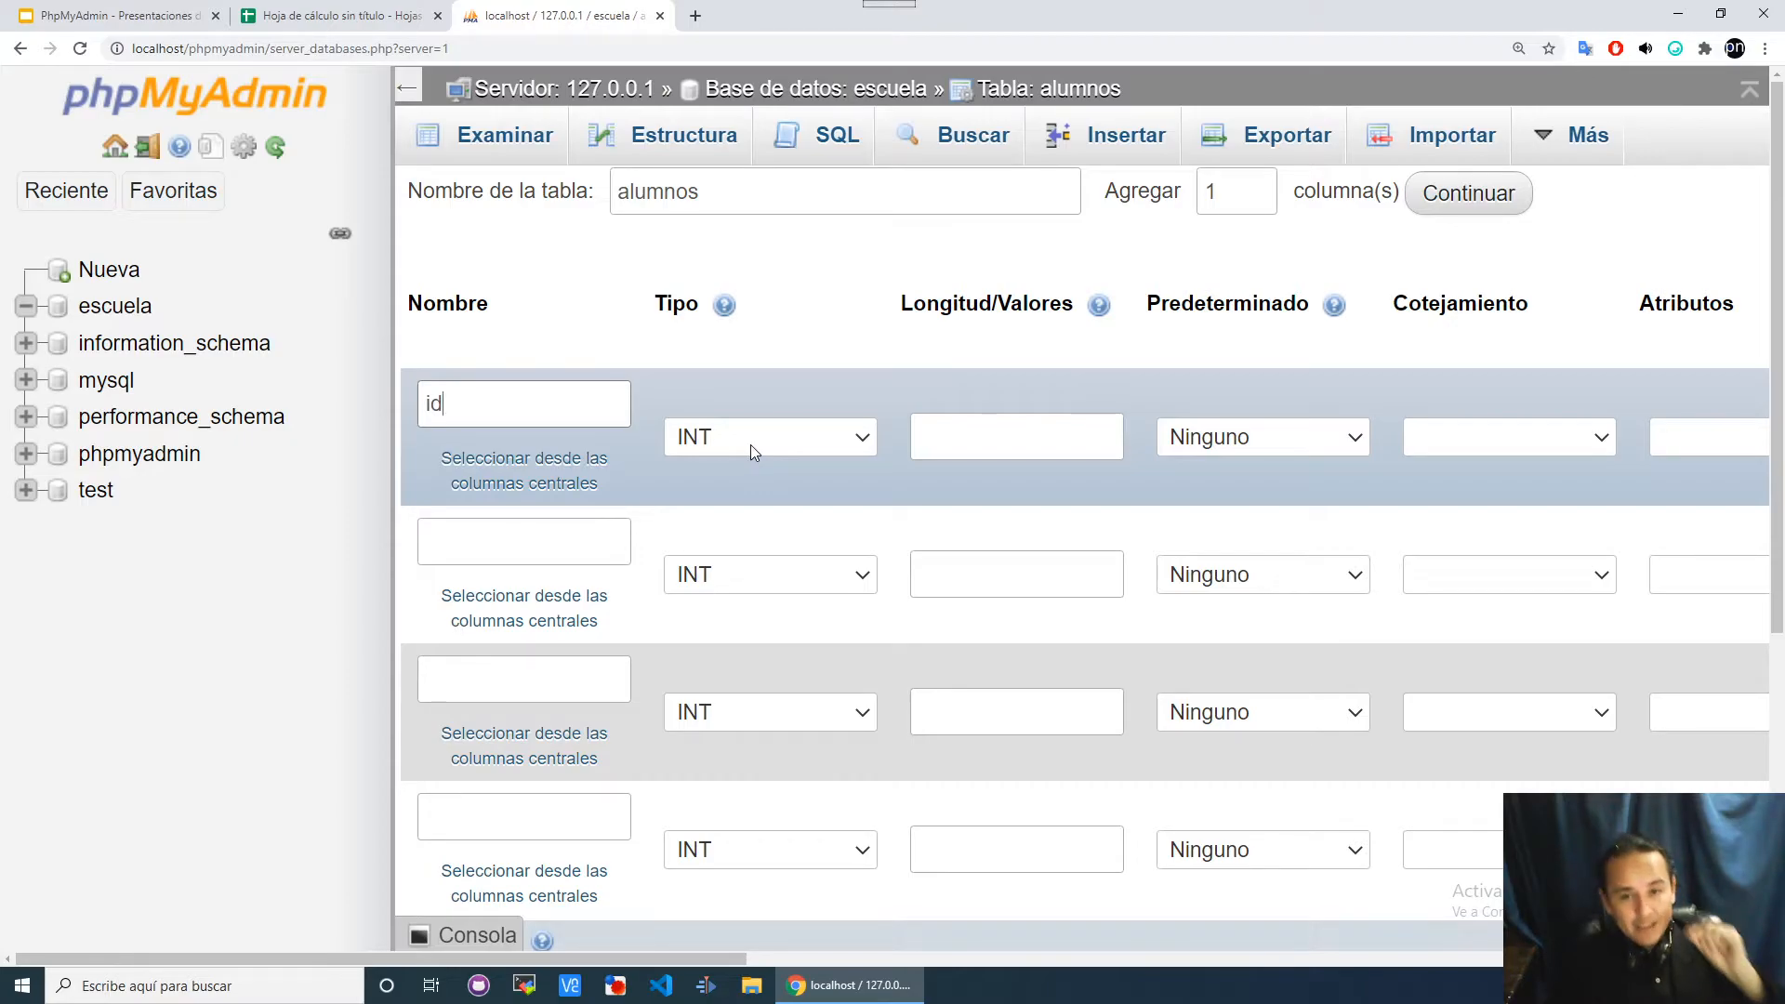
click(964, 439)
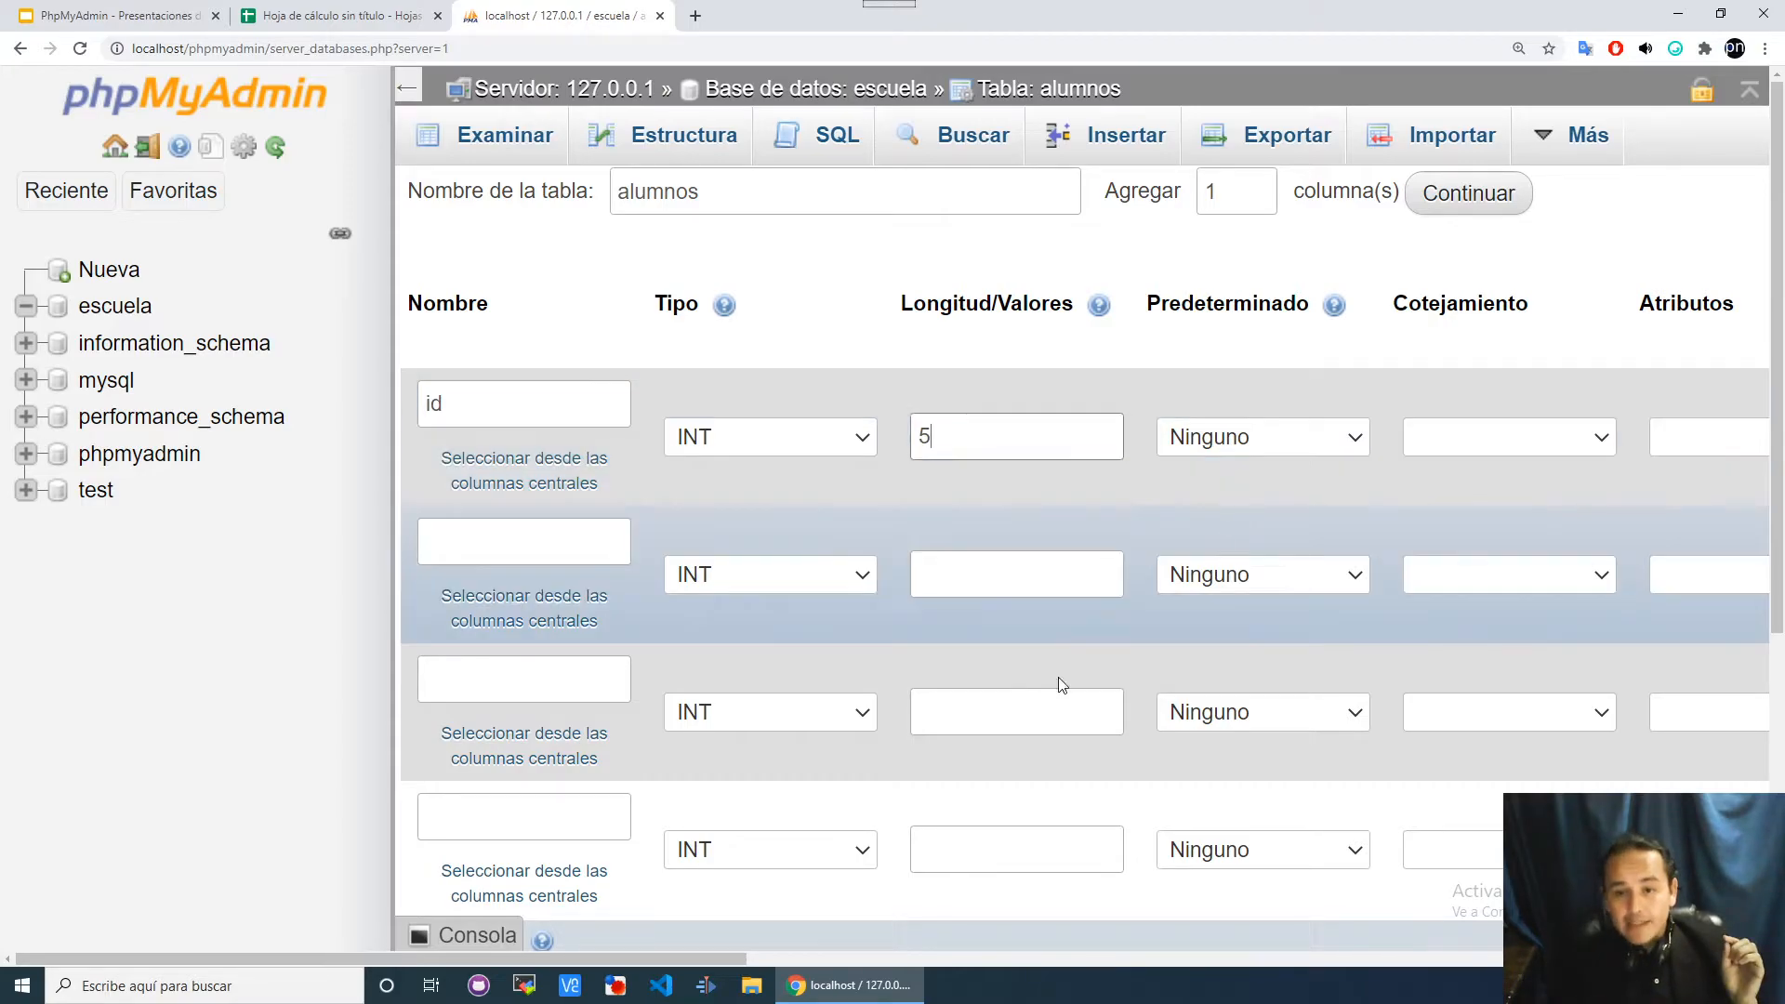
drag(655, 962, 867, 967)
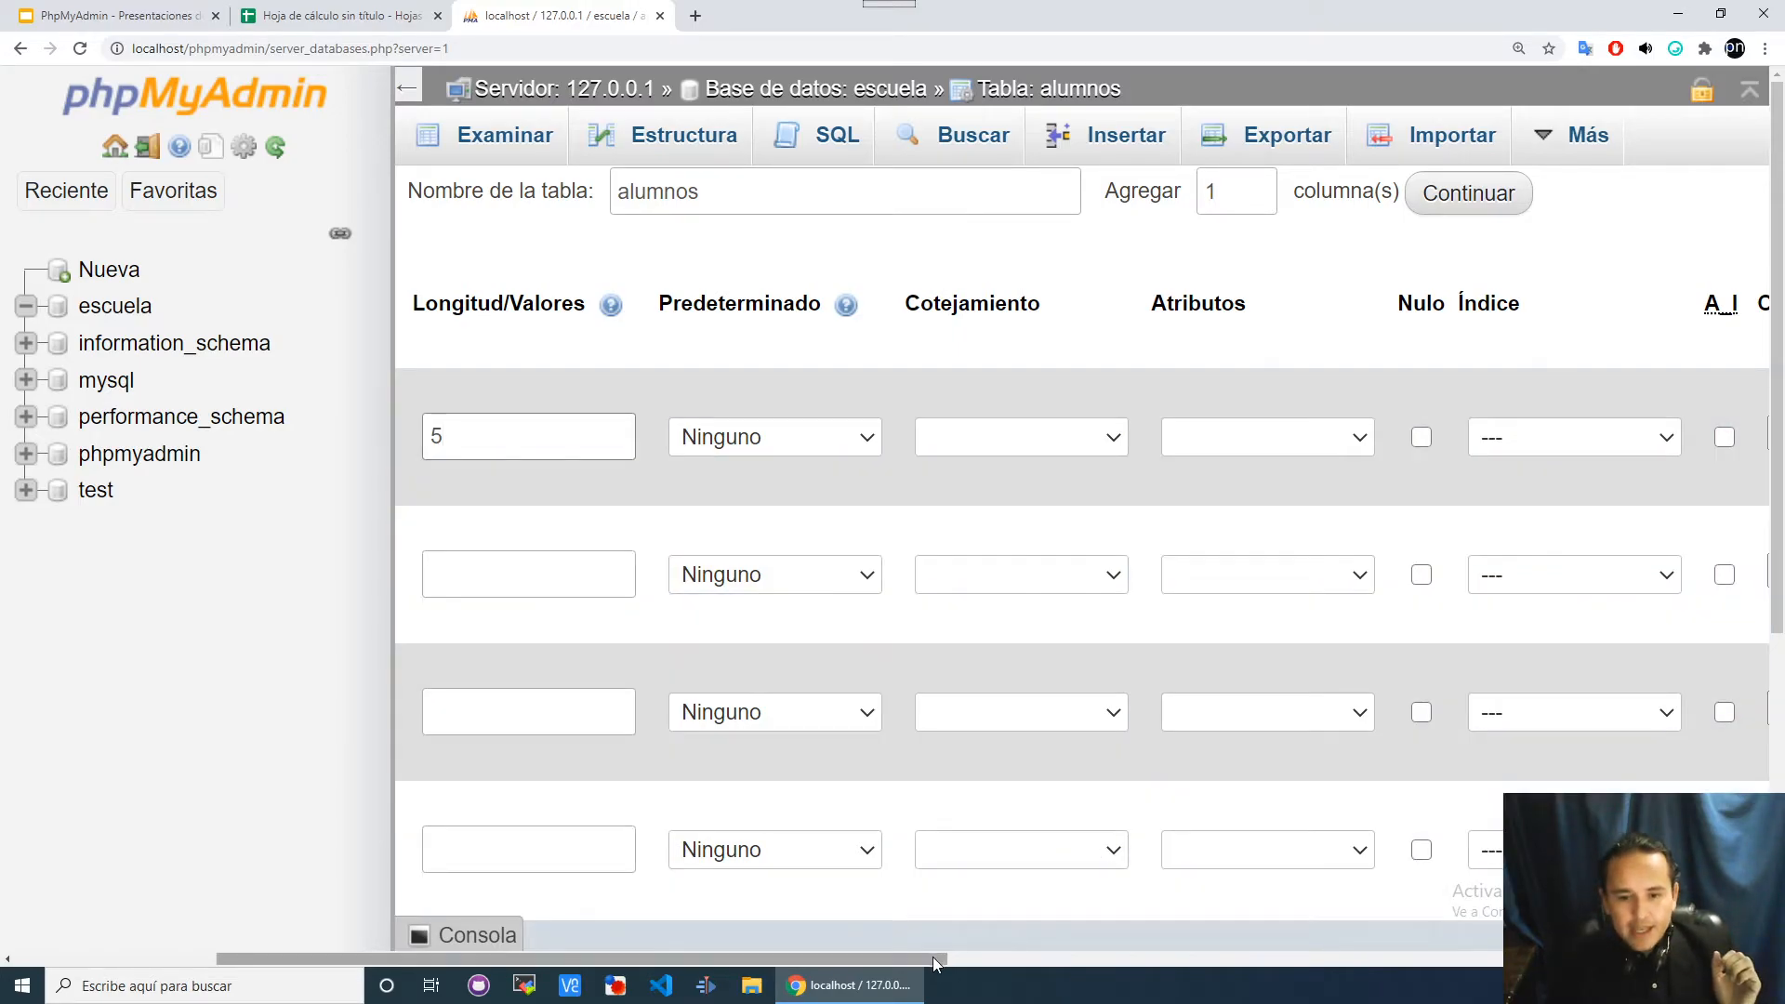
drag(933, 956, 1220, 961)
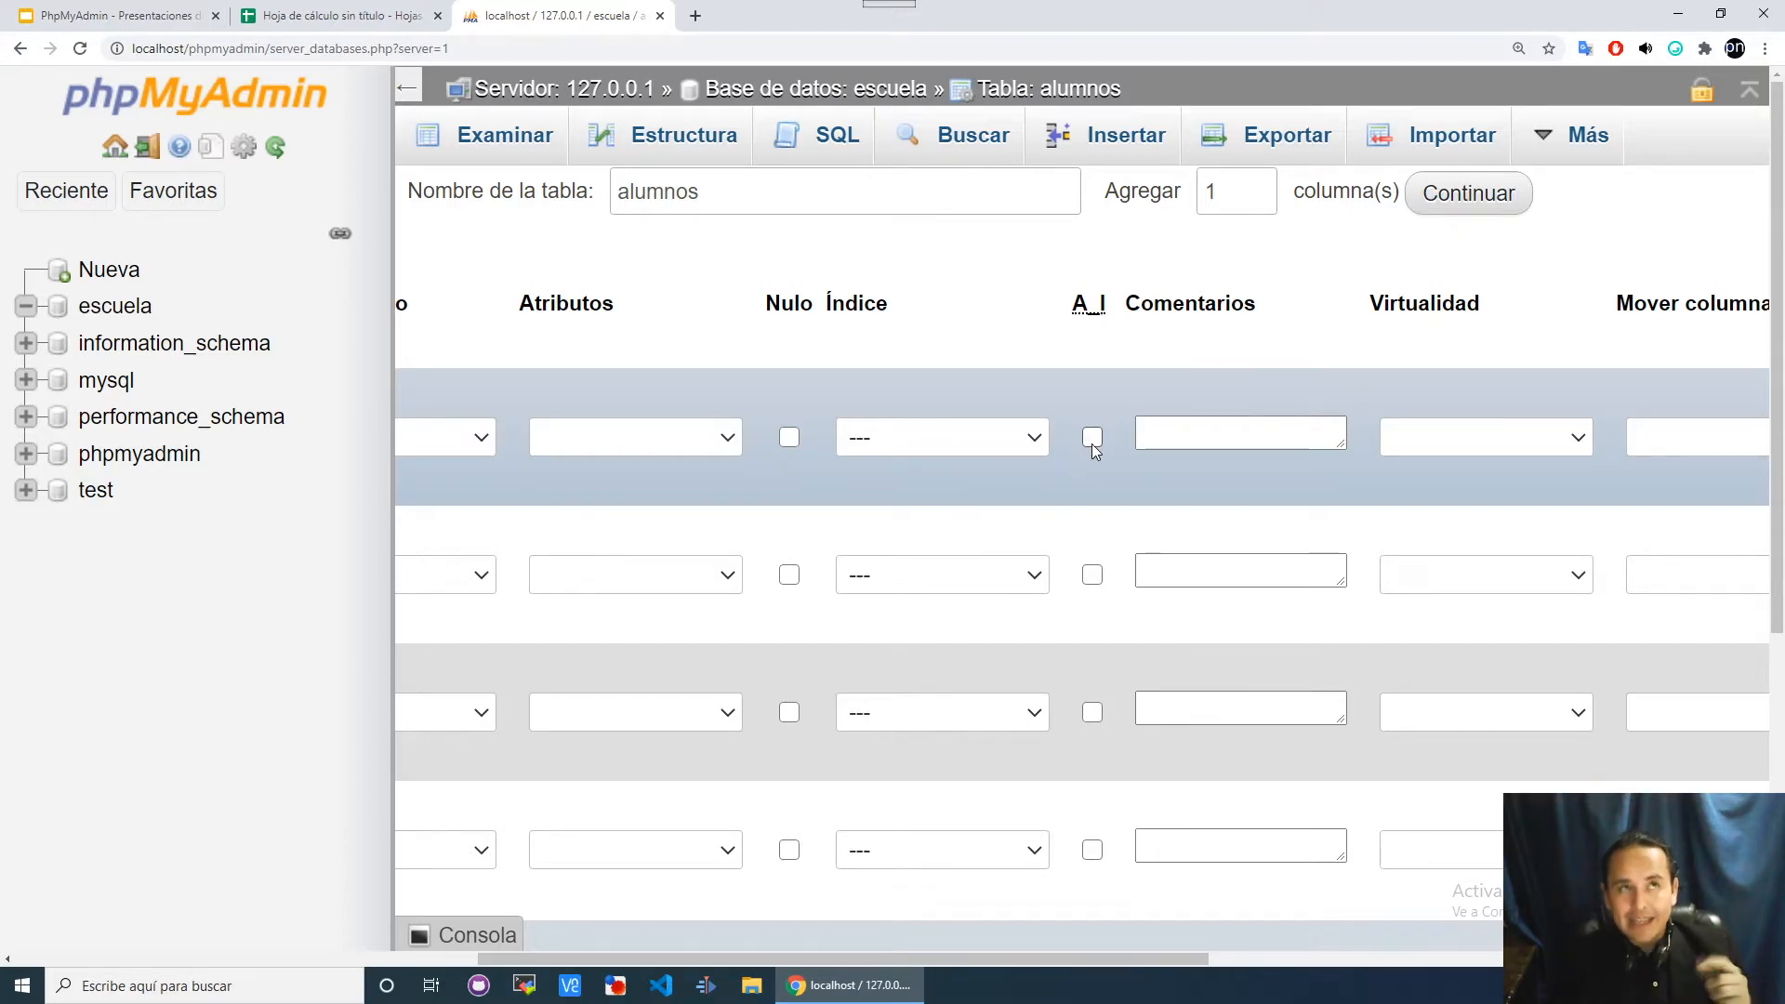
click(1092, 438)
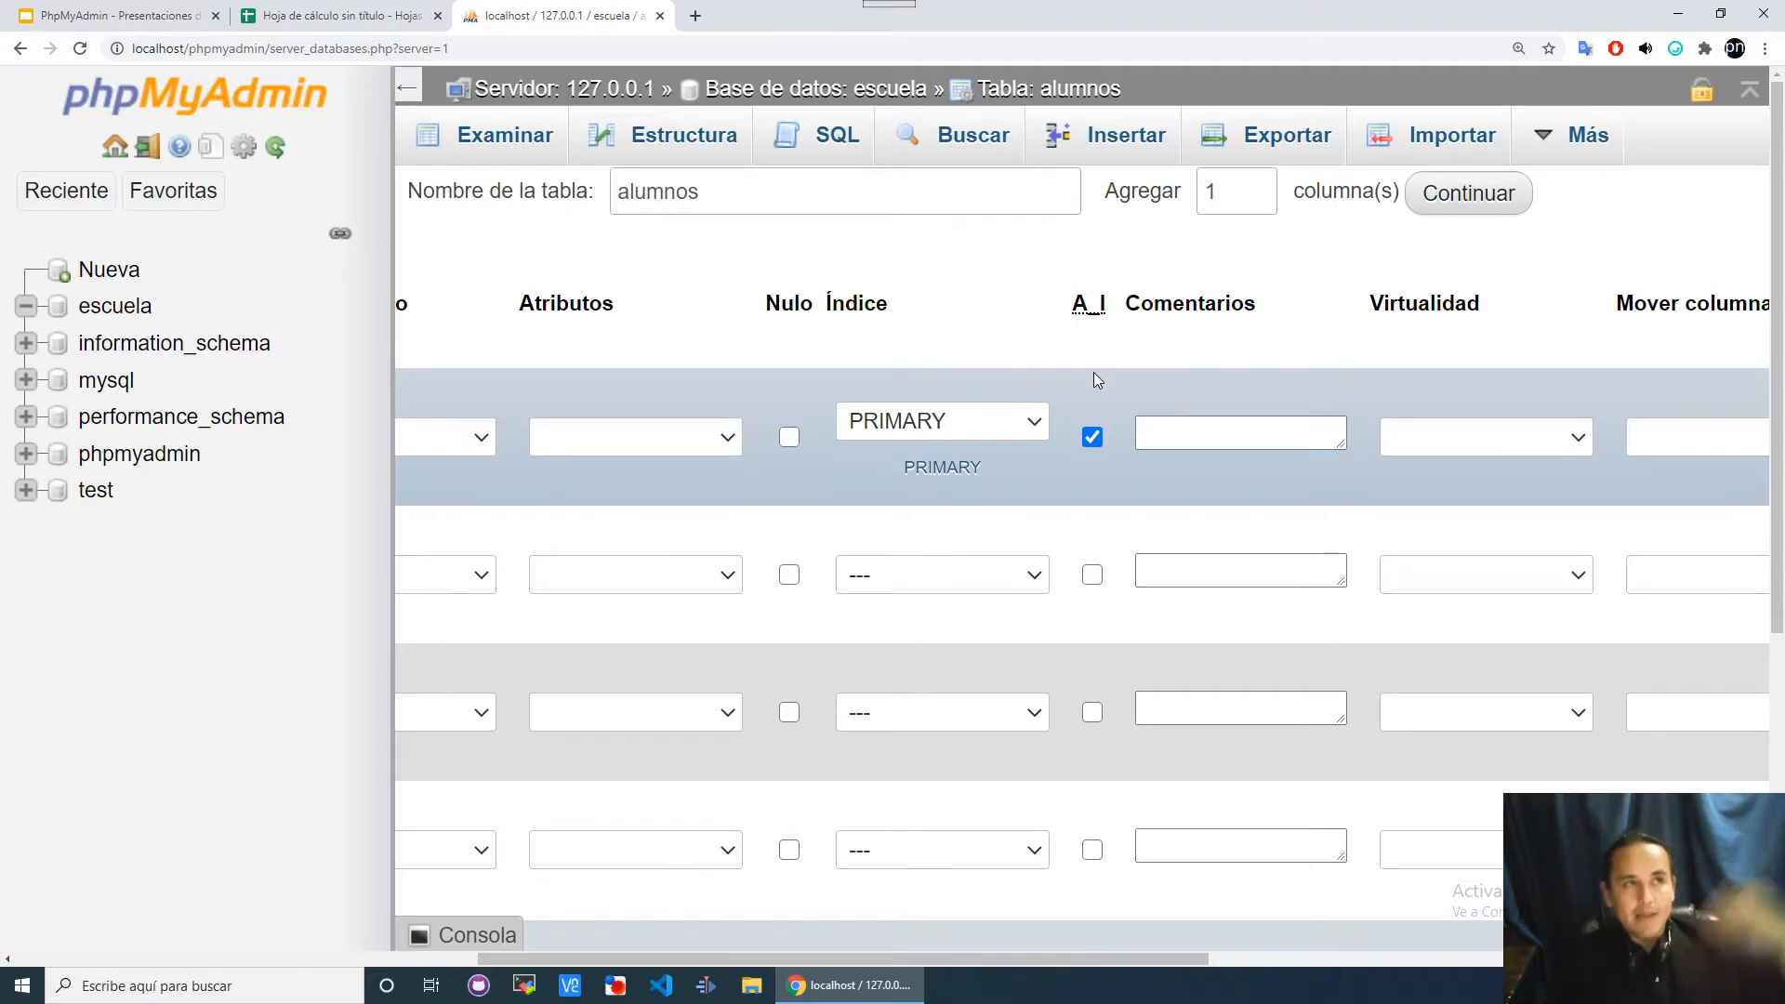
Define the second column as nombre, following the spreadsheet header, with type VARCHAR and length 100.
drag(1047, 957, 931, 961)
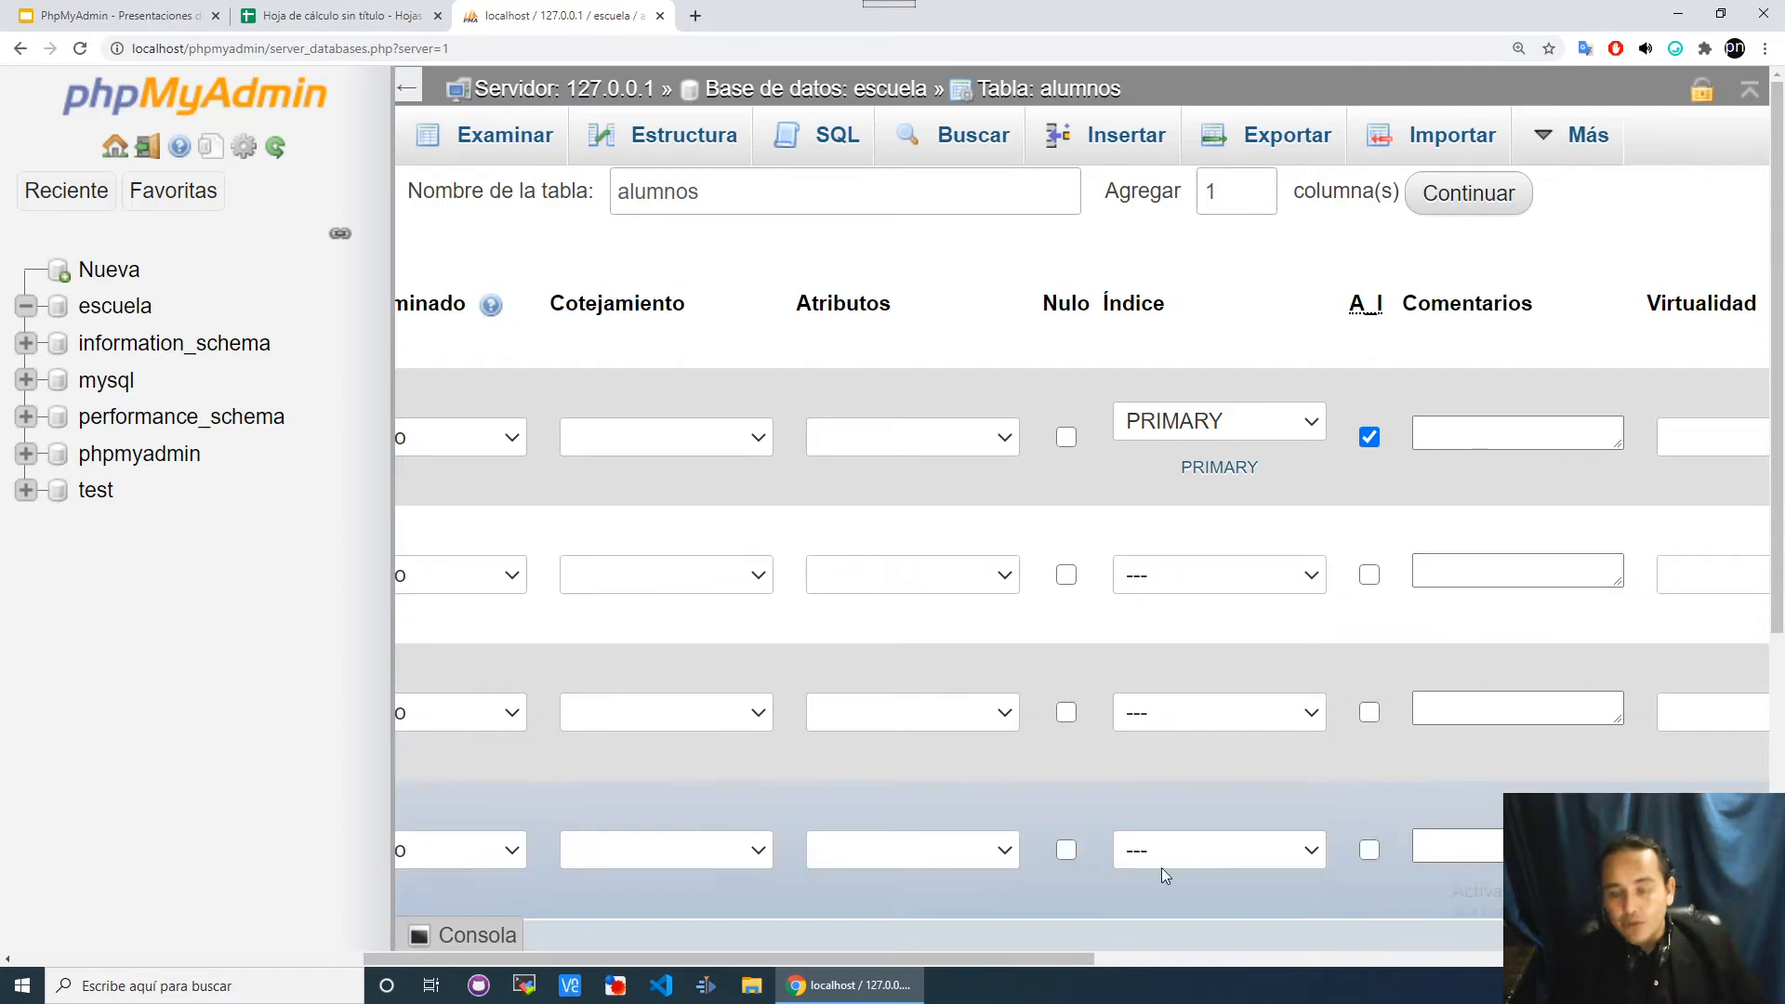
drag(1045, 958, 661, 934)
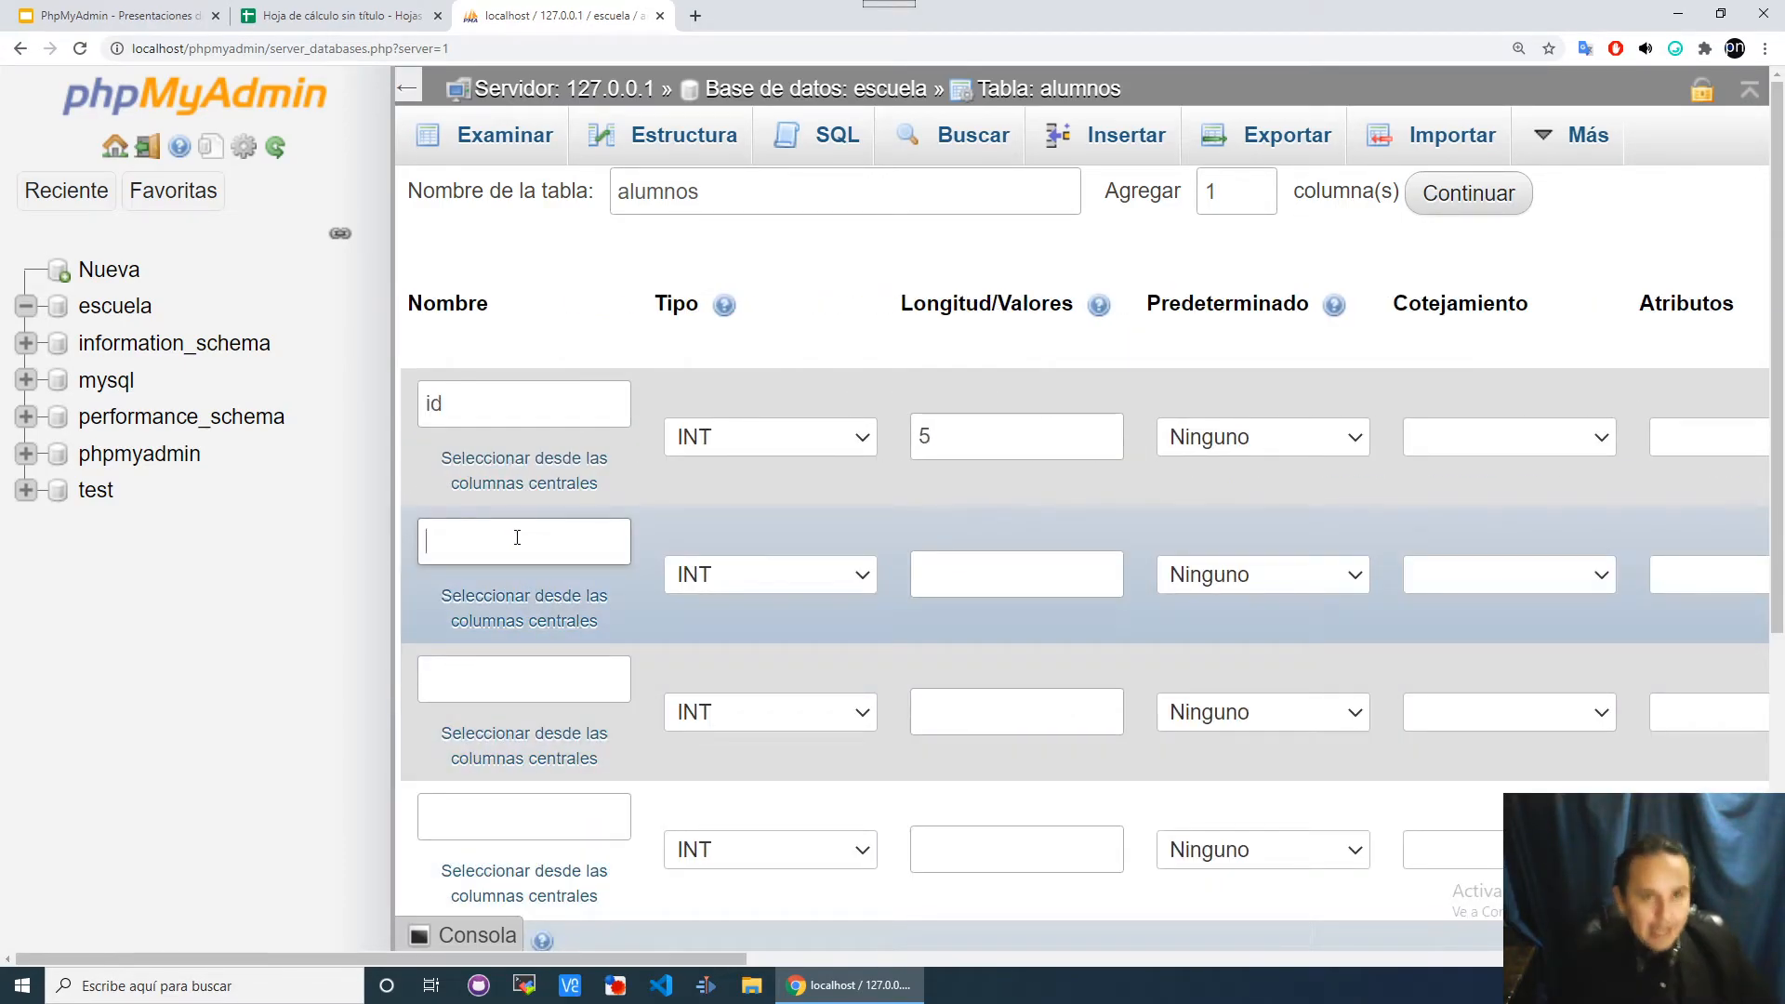
key(ctrl+shift+Tab)
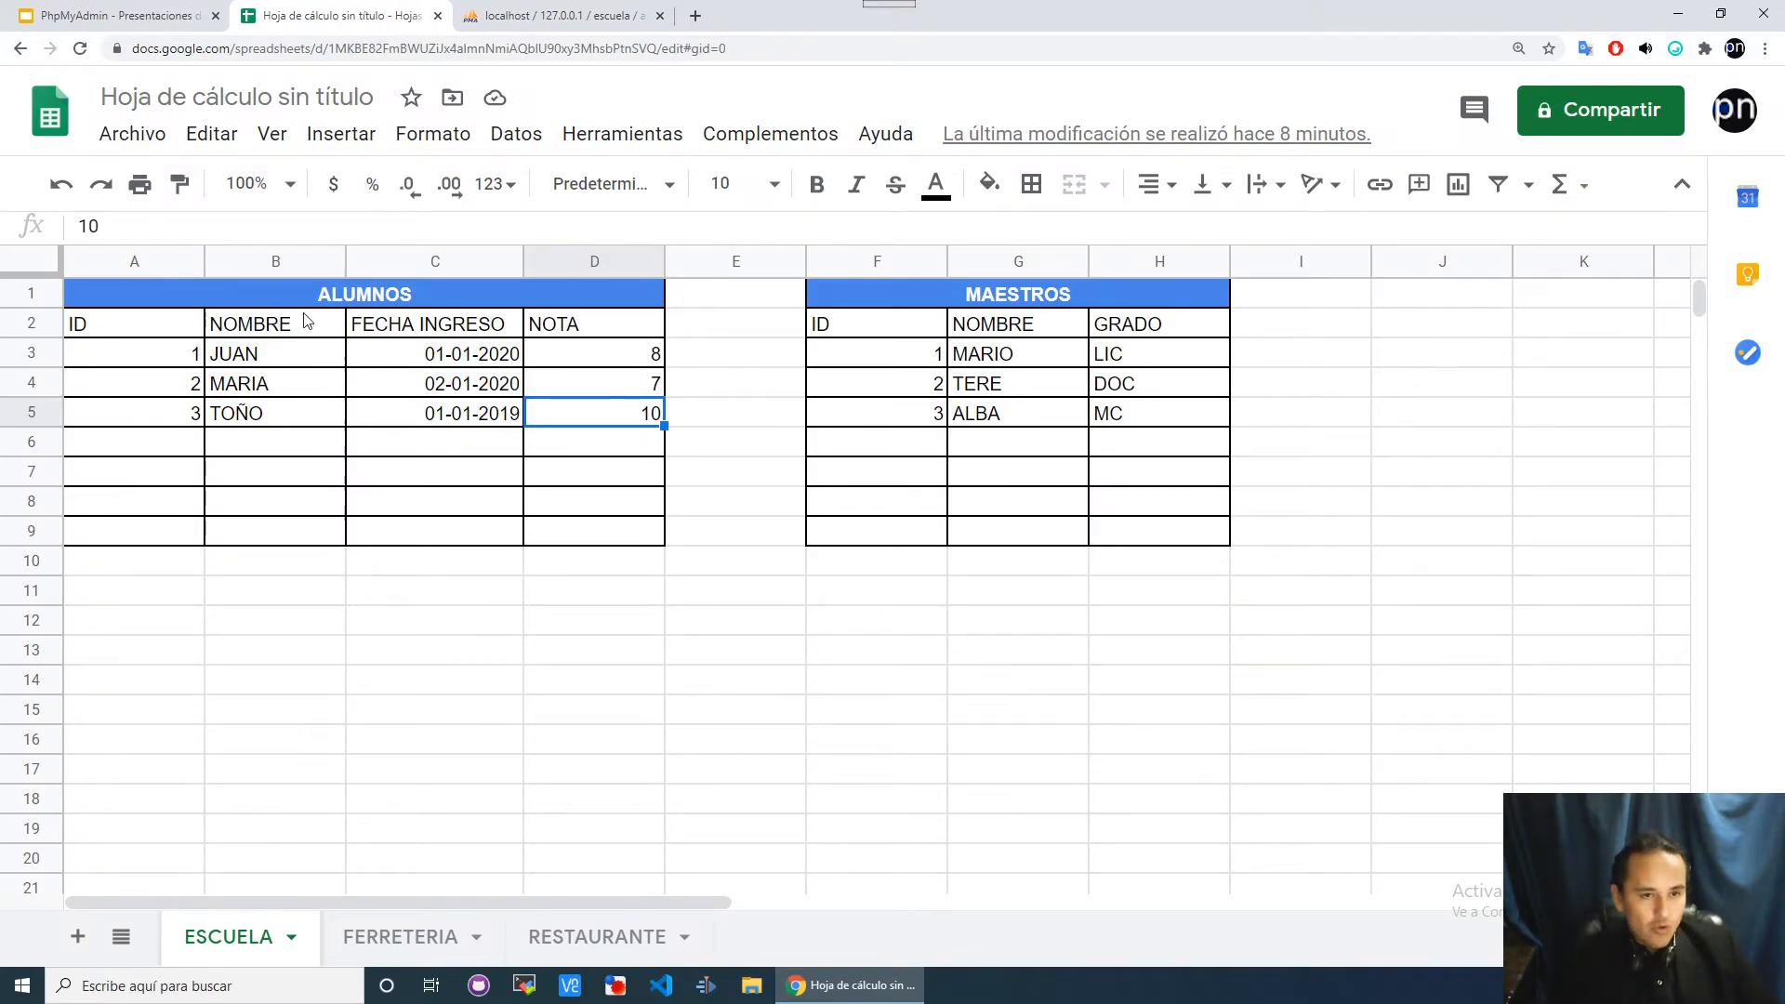
key(ctrl+Tab)
click(542, 549)
text(no)
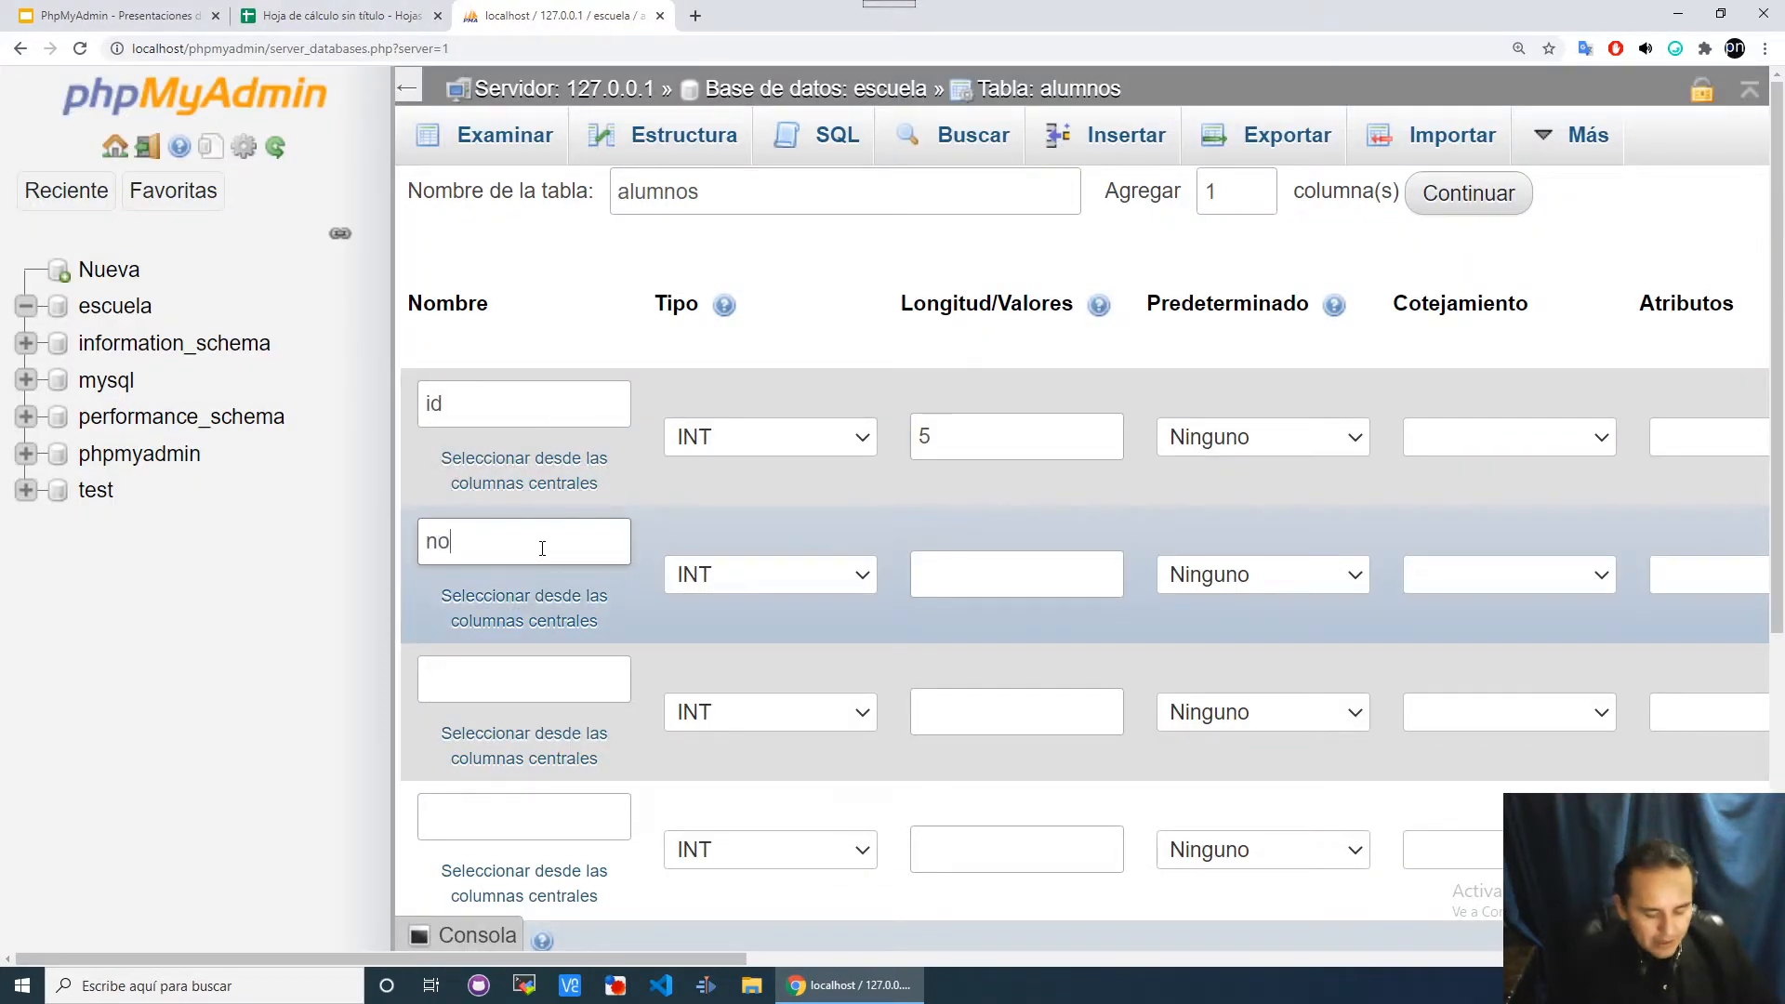
text(mbre)
click(767, 578)
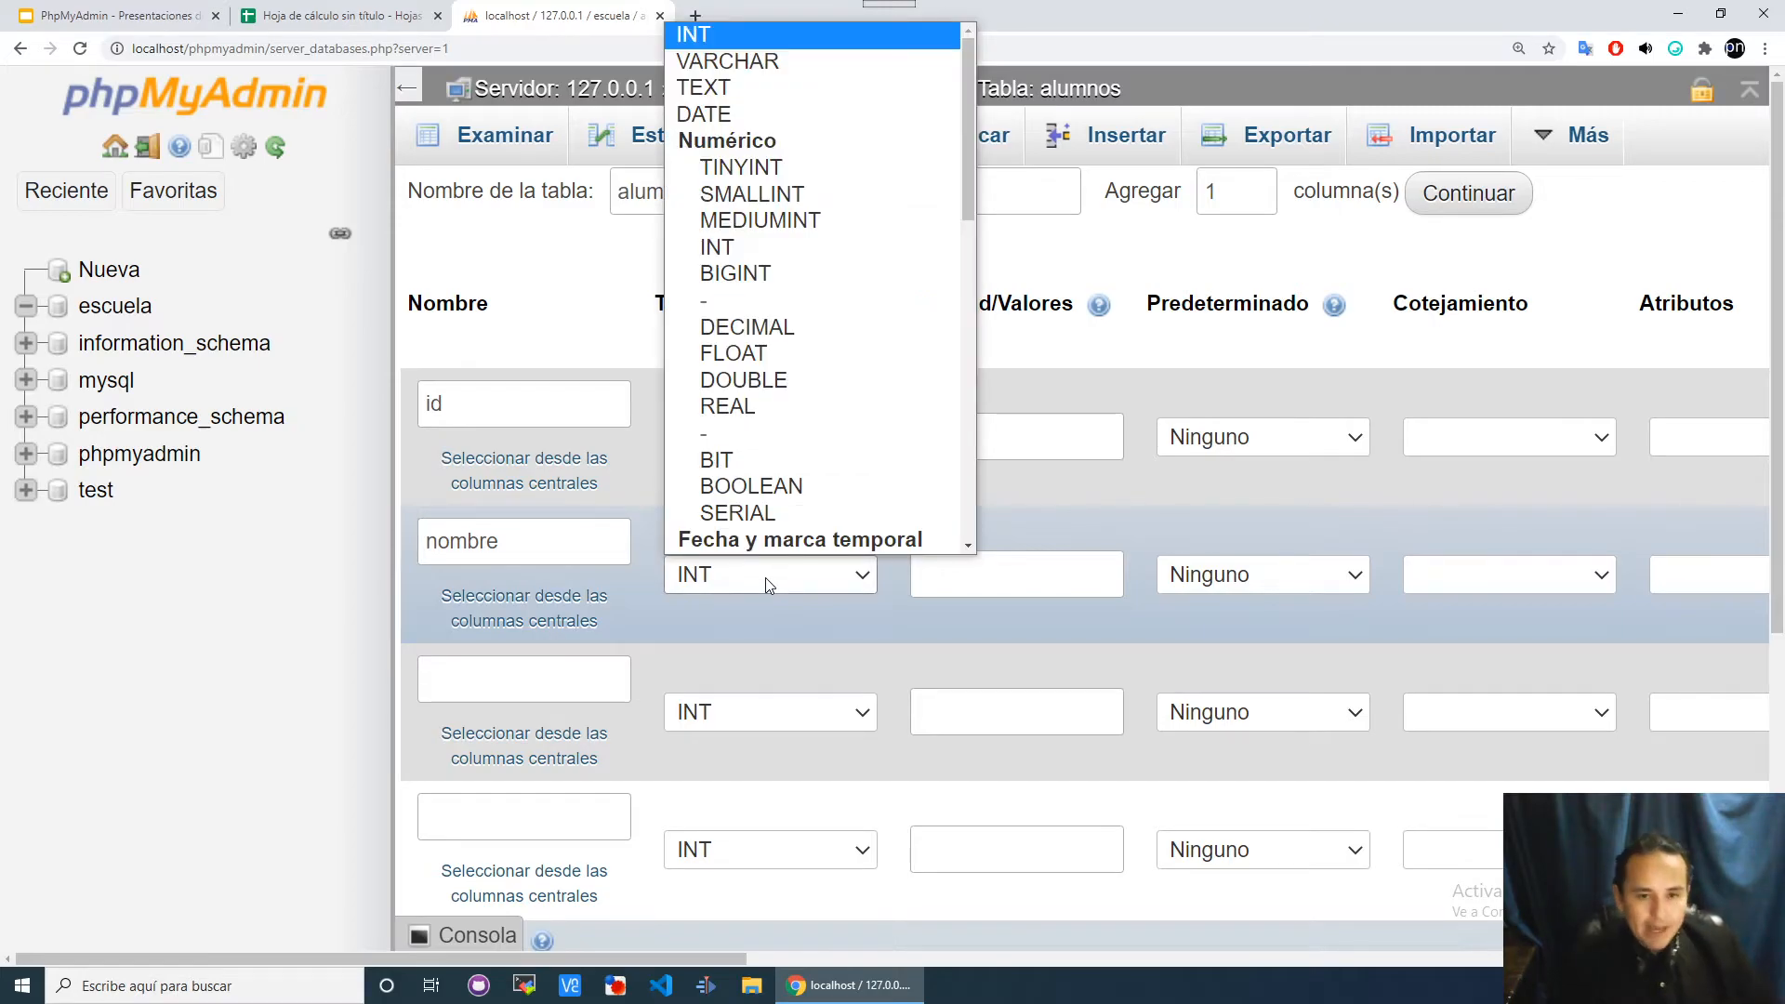
key(Down)
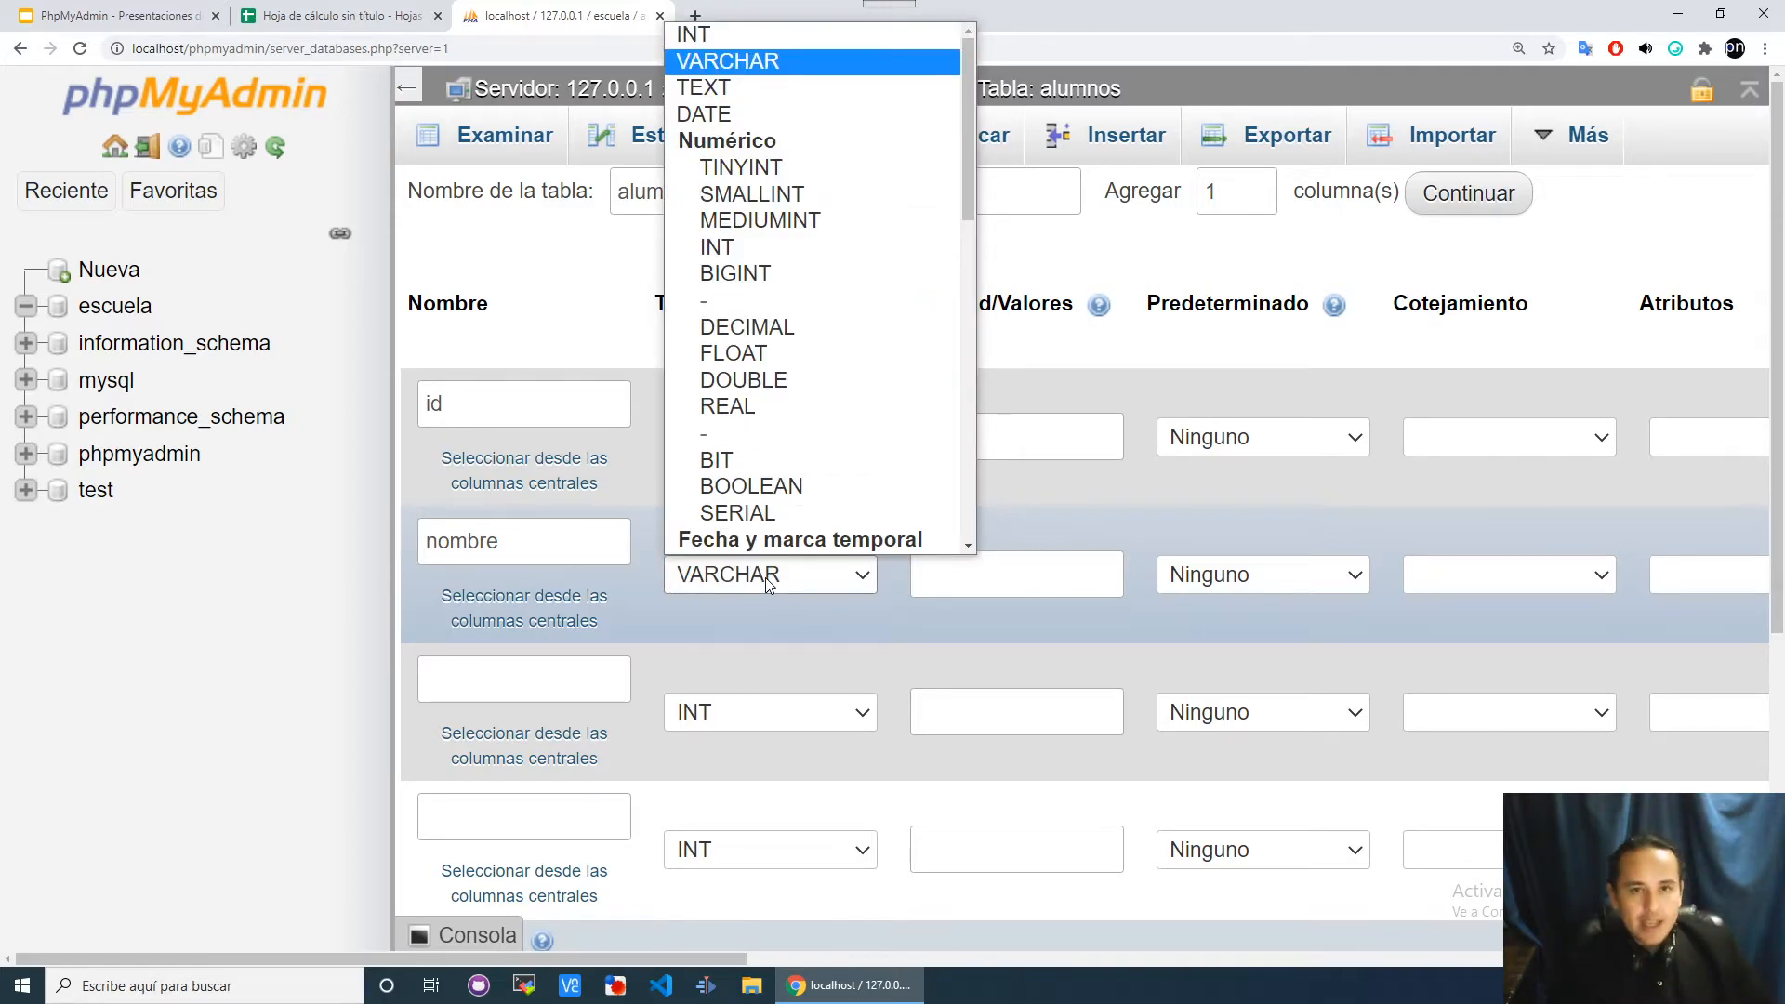
key(Return)
click(993, 582)
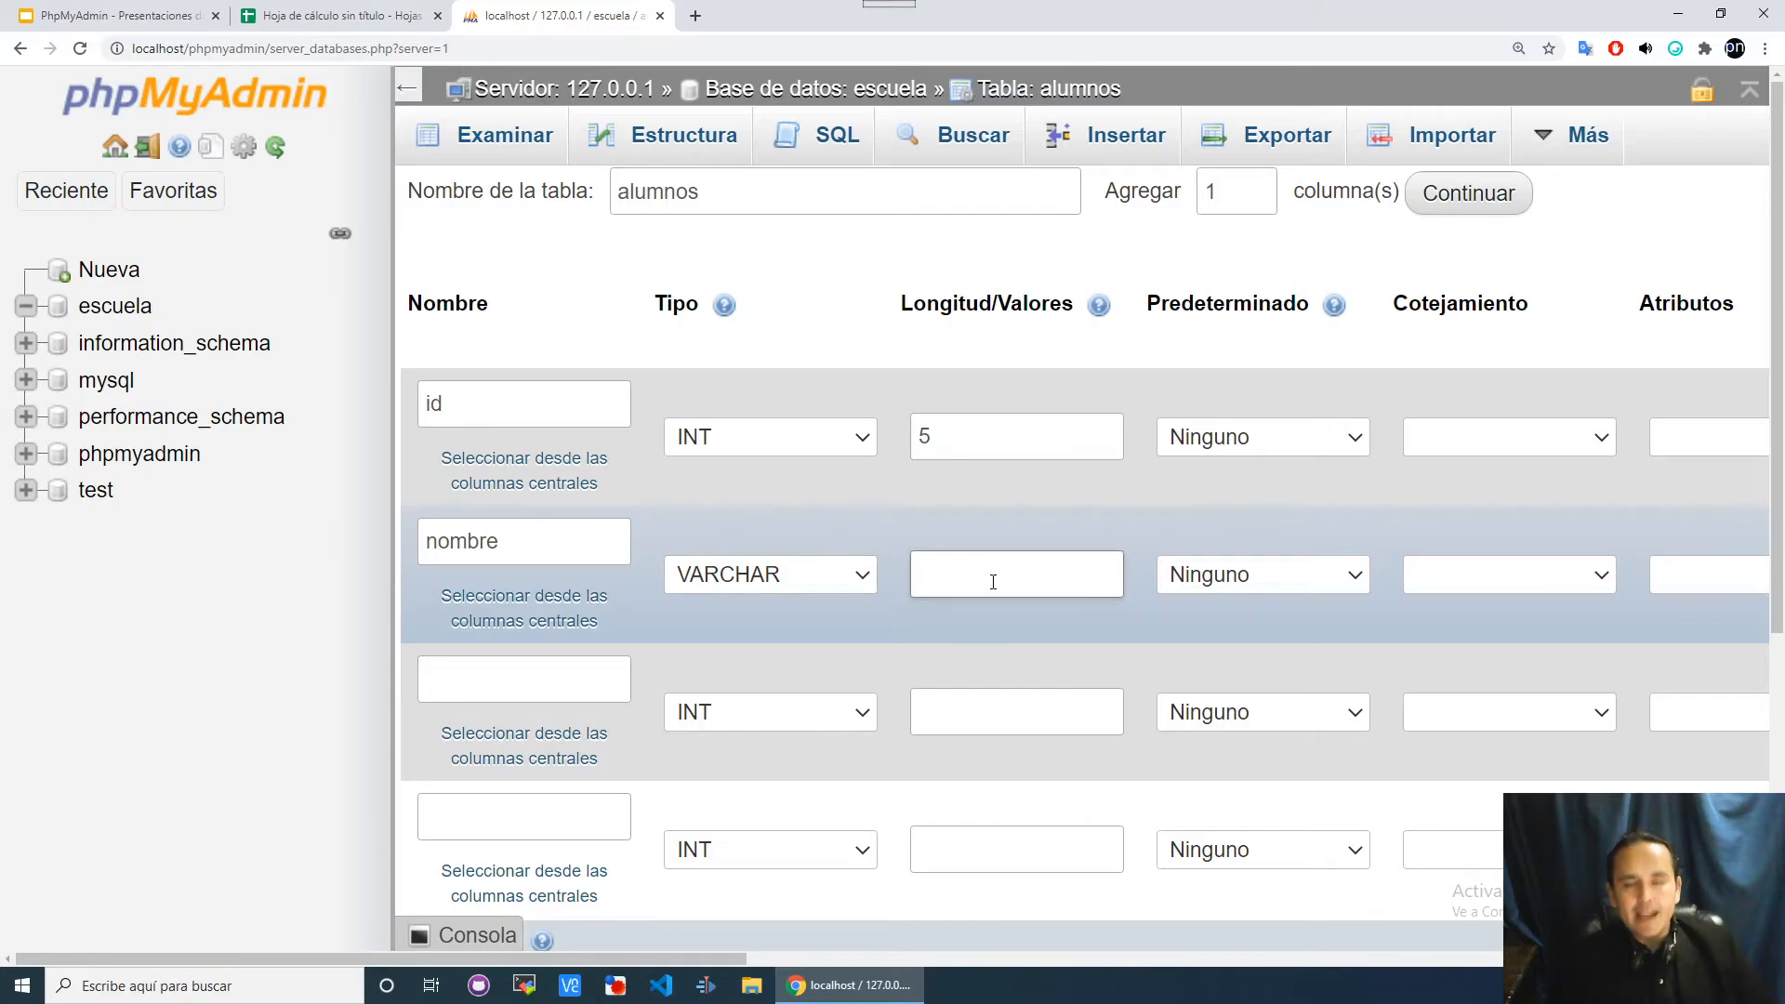
text(100)
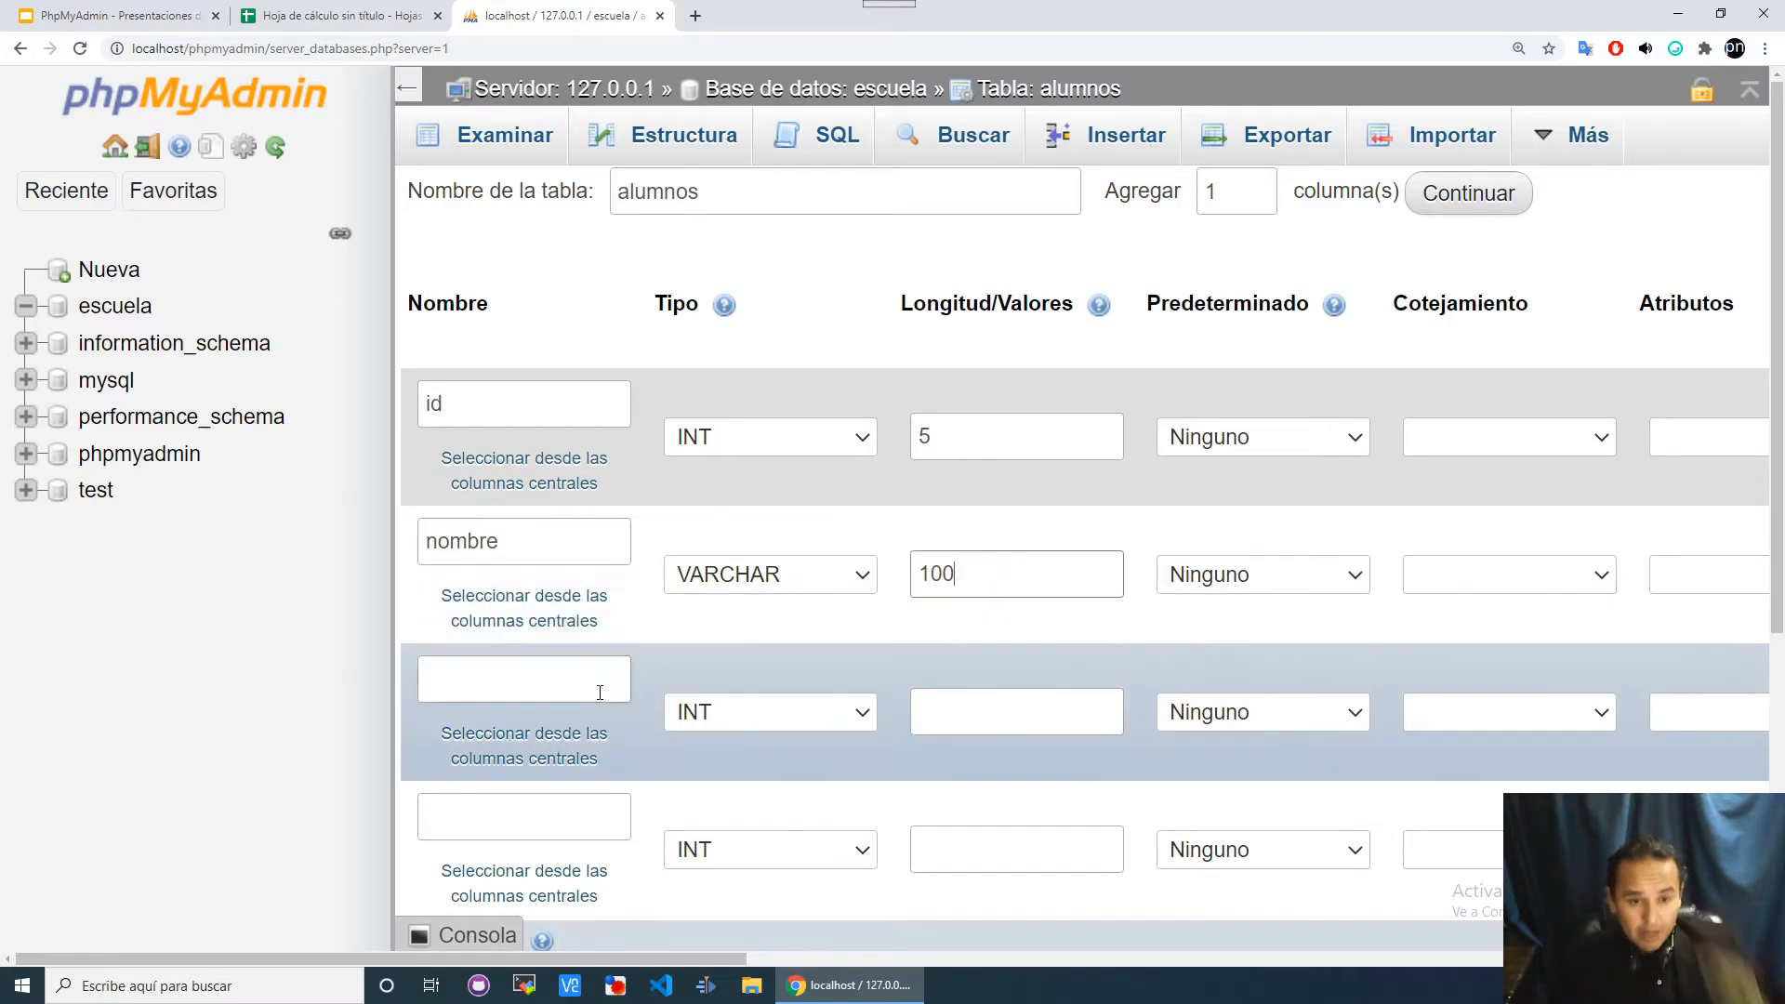
Check the FECHA INGRESO header in Google Sheets and name the third column fecha_ingreso in phpMyAdmin.
click(554, 689)
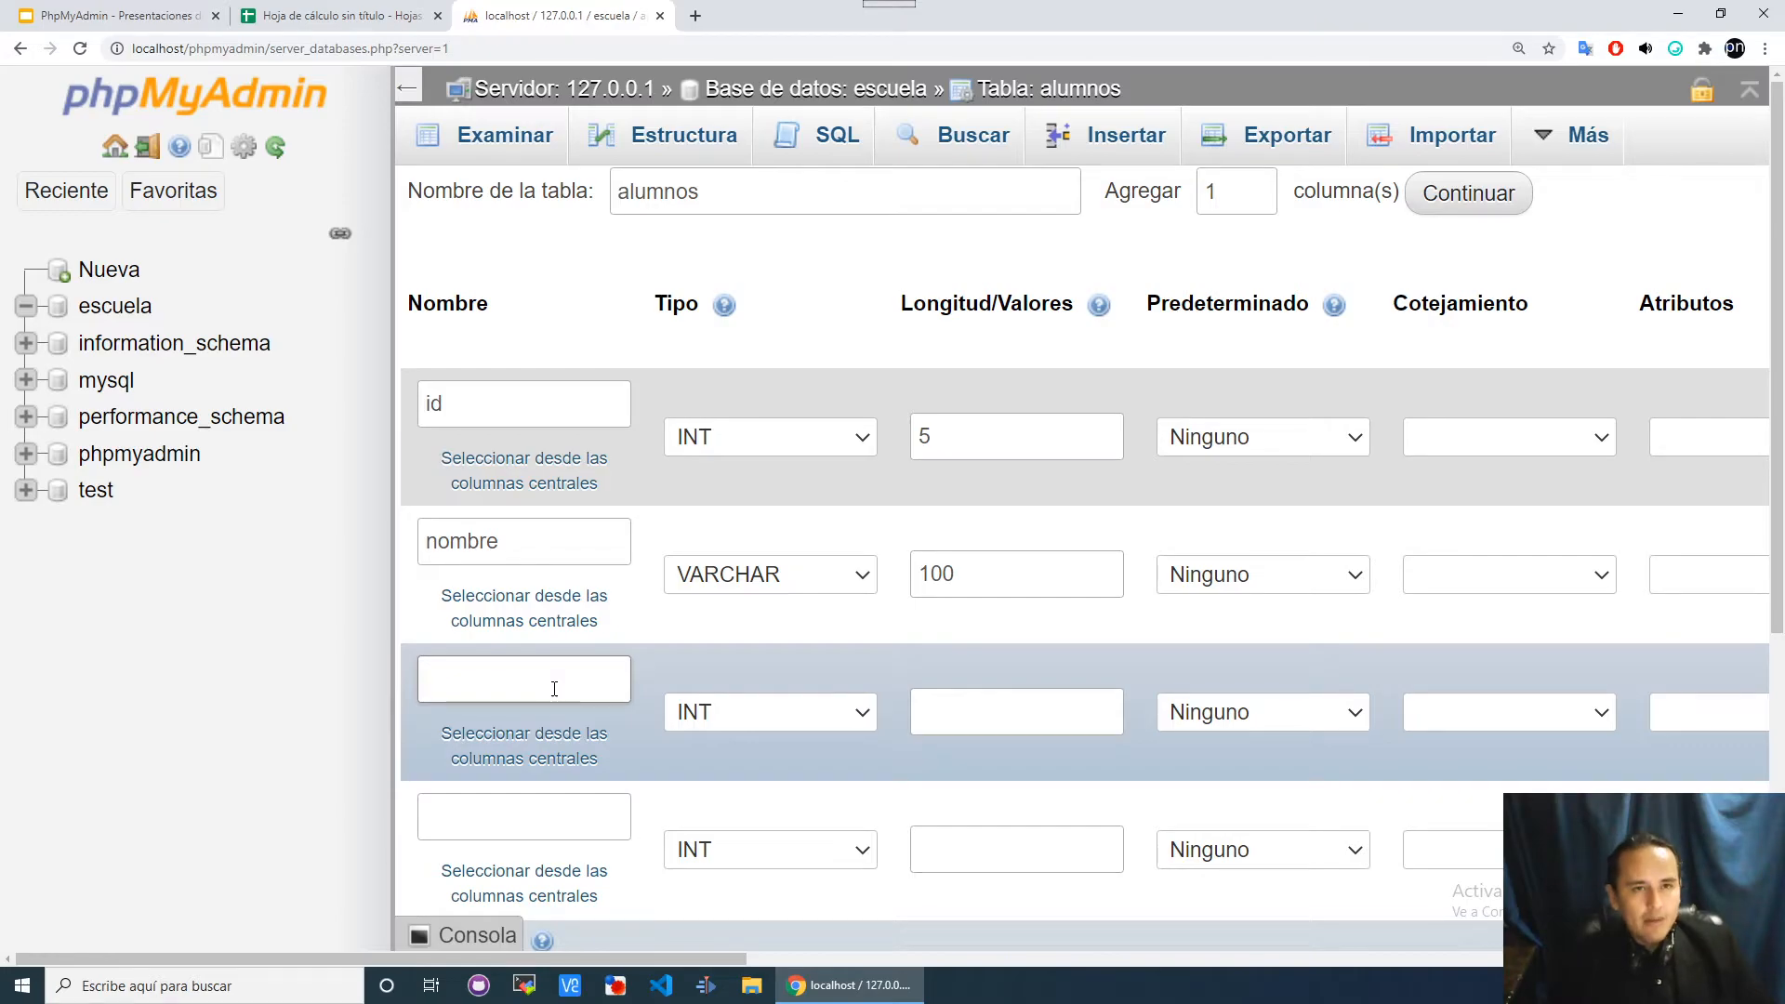
key(ctrl+shift+Tab)
click(446, 325)
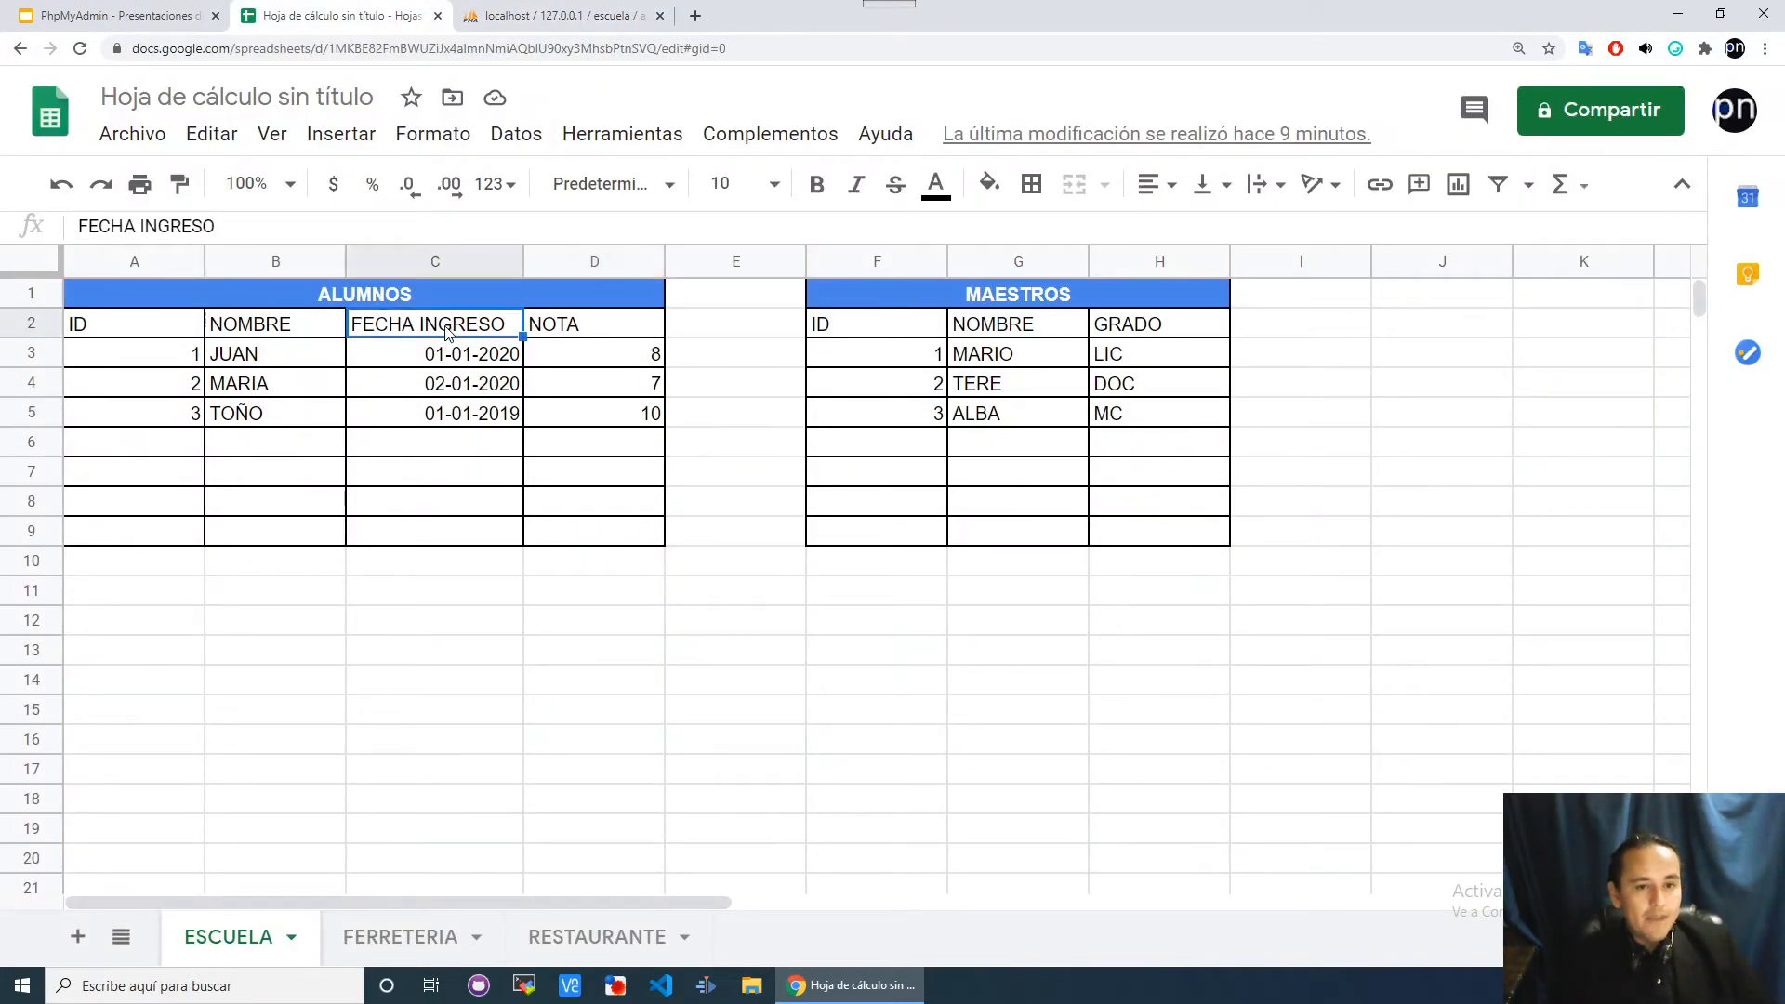
key(ctrl+Tab)
click(523, 659)
text(fec)
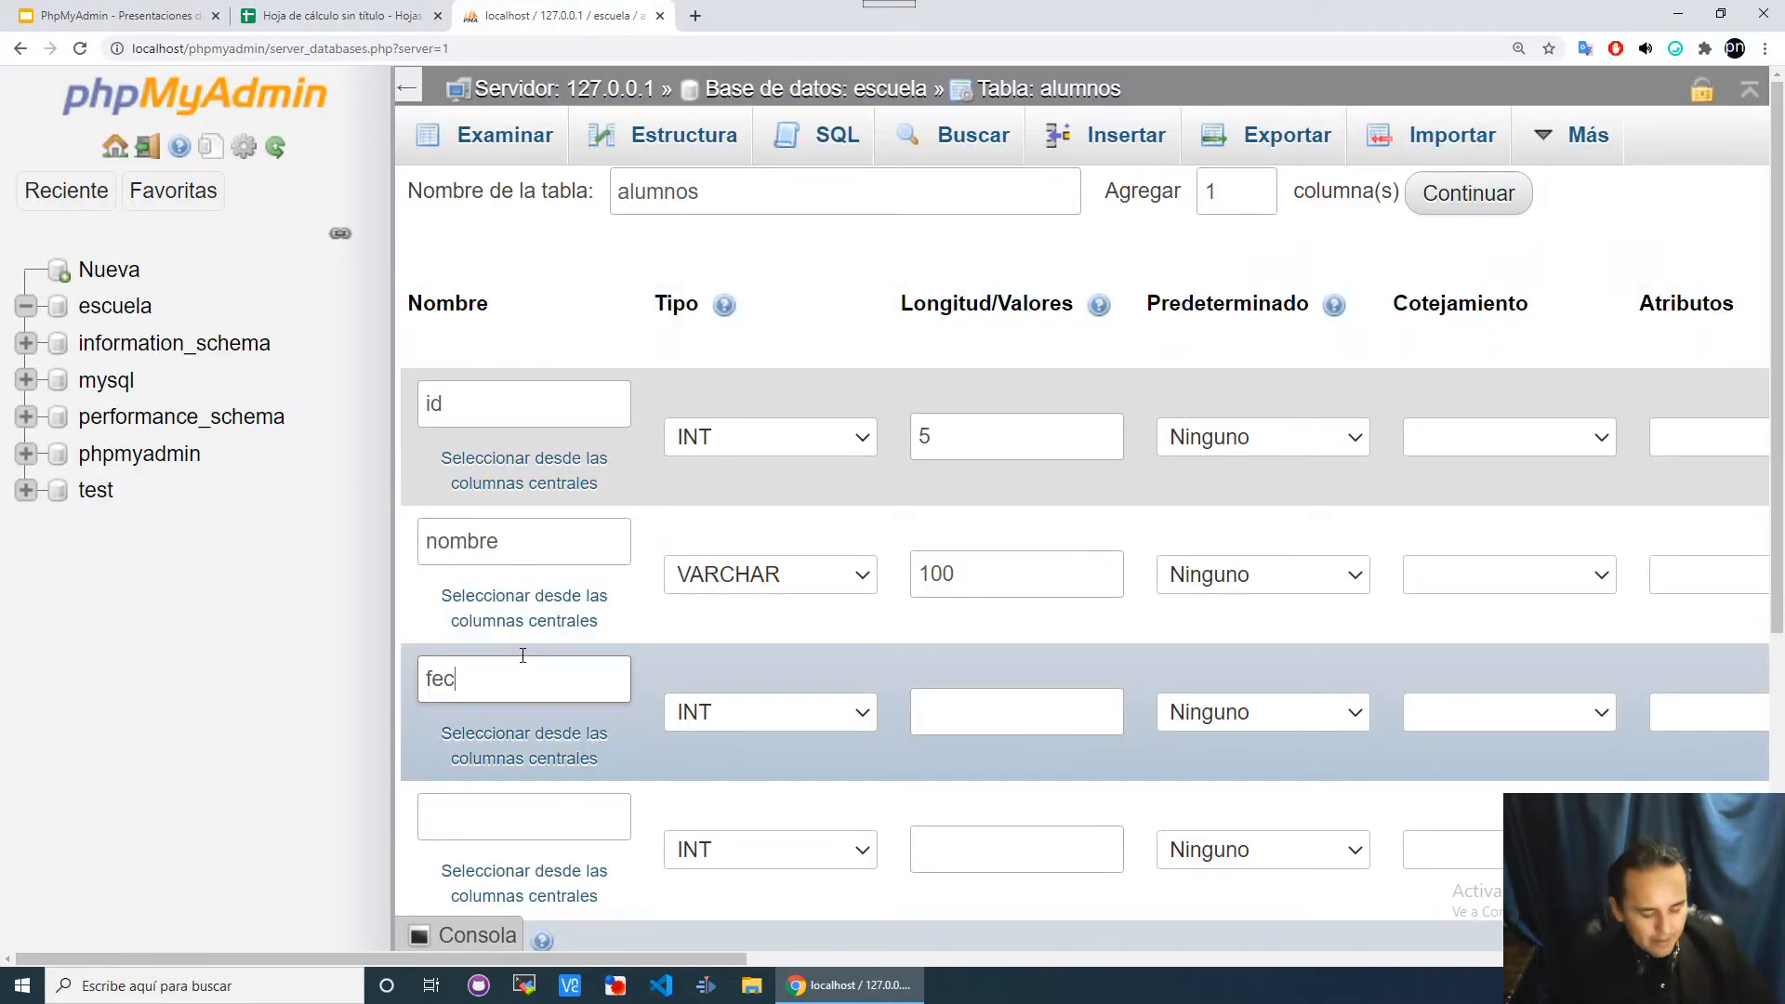
text(ha_ingreso)
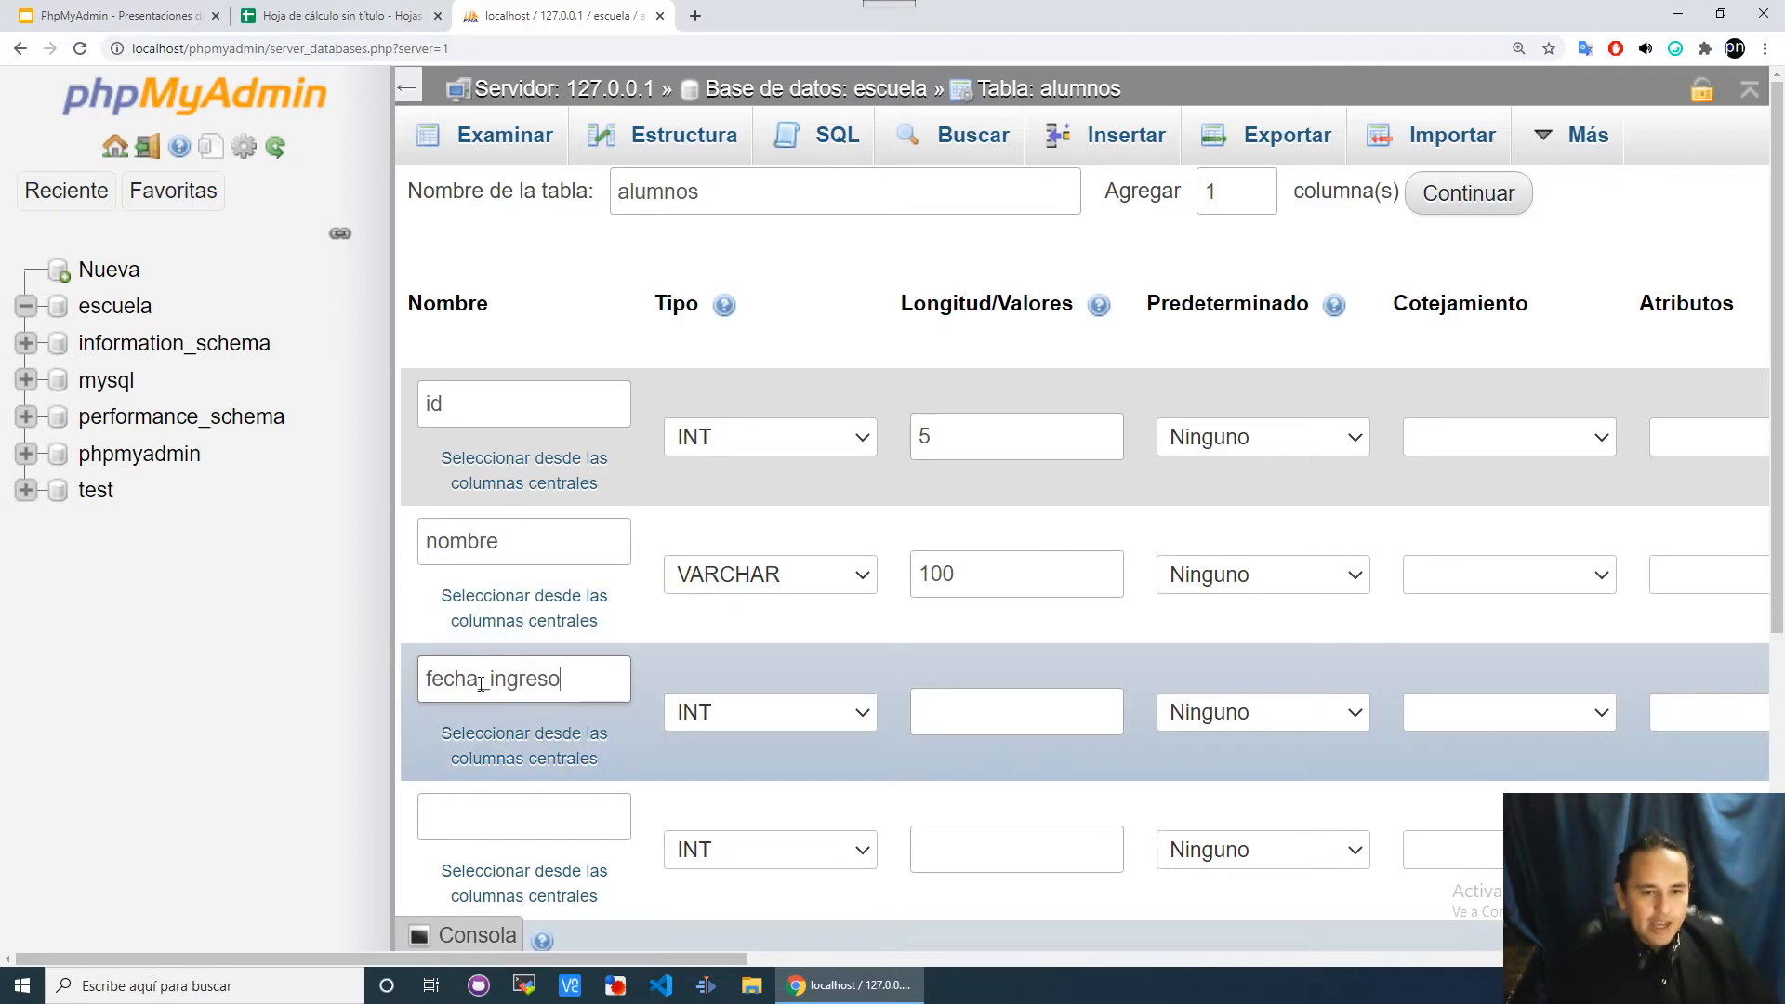
Set the type of the fecha_ingreso column to DATE.
drag(477, 682, 490, 683)
click(490, 683)
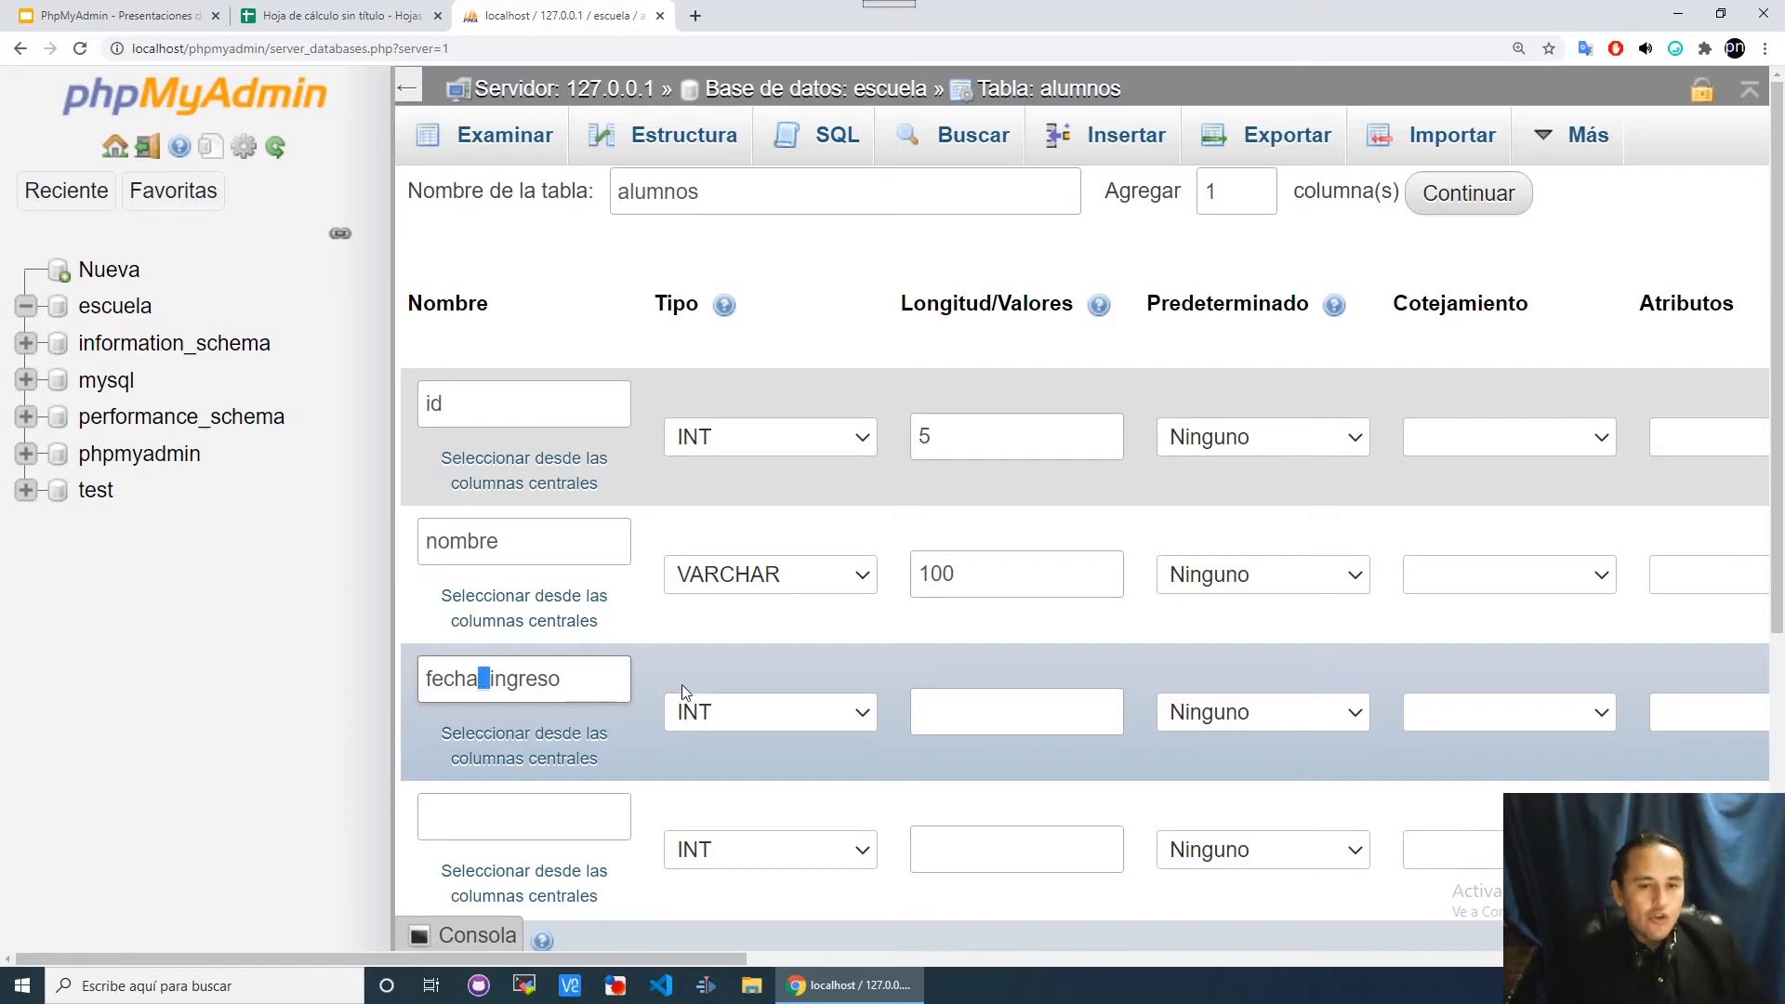
click(736, 715)
key(d)
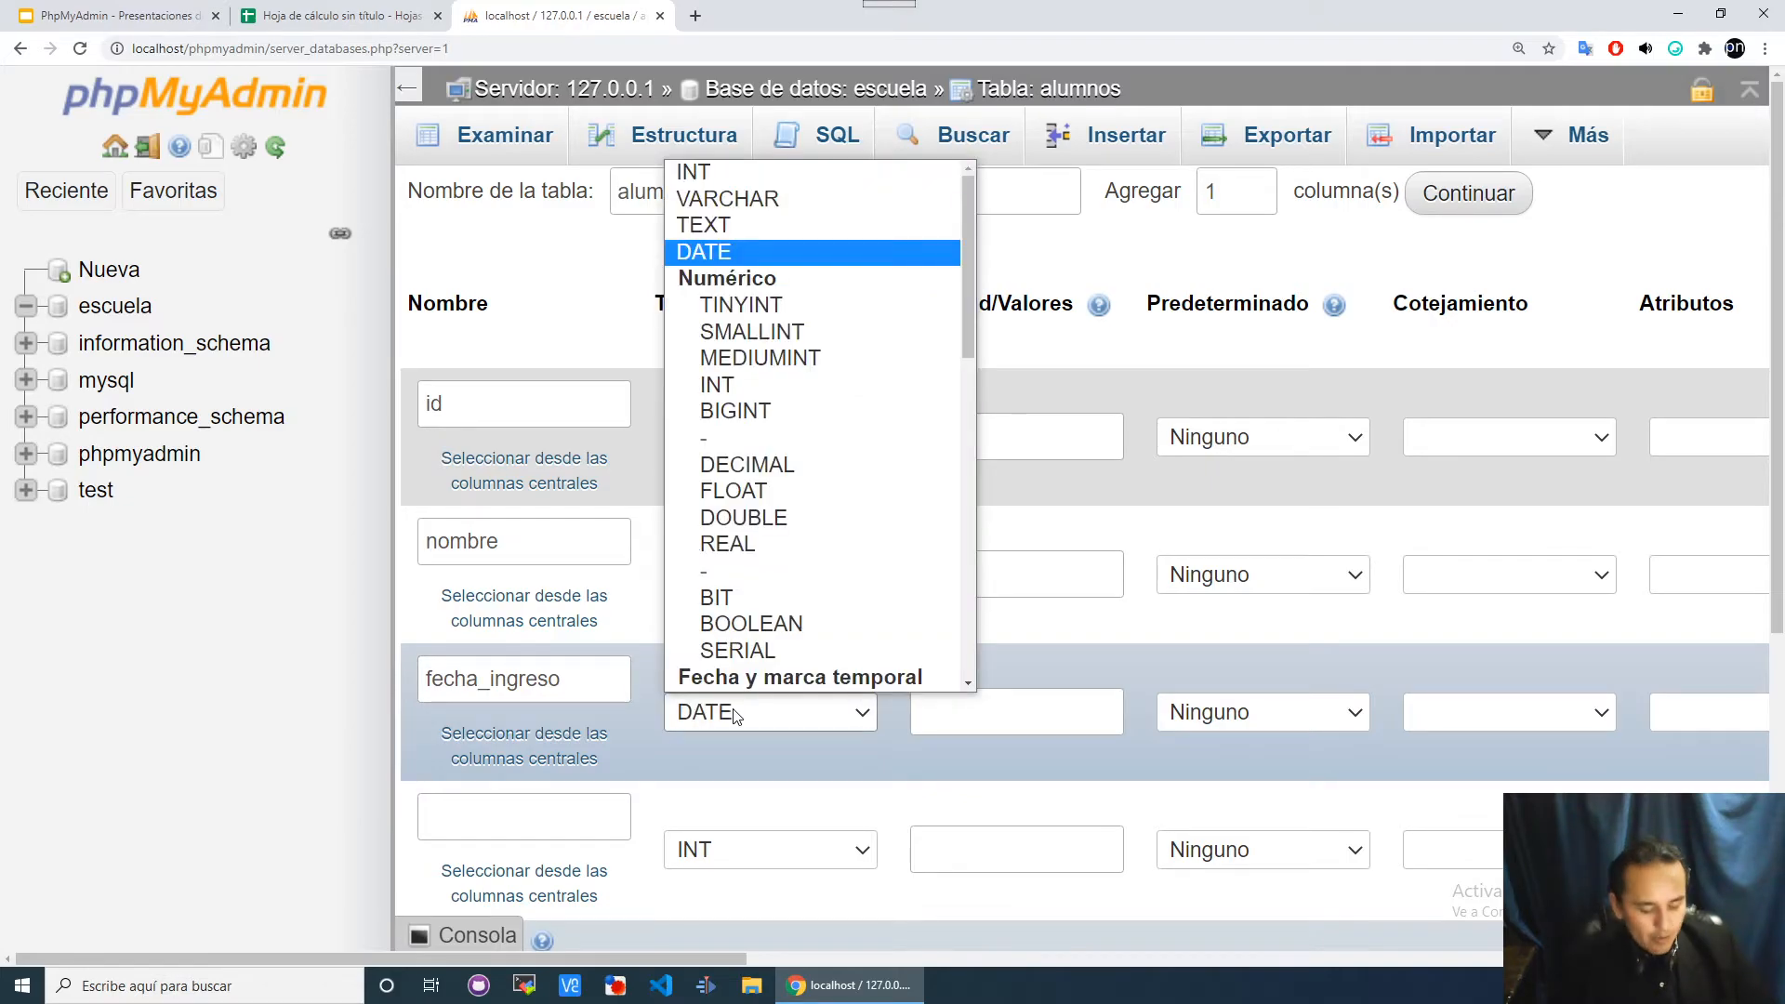
key(Return)
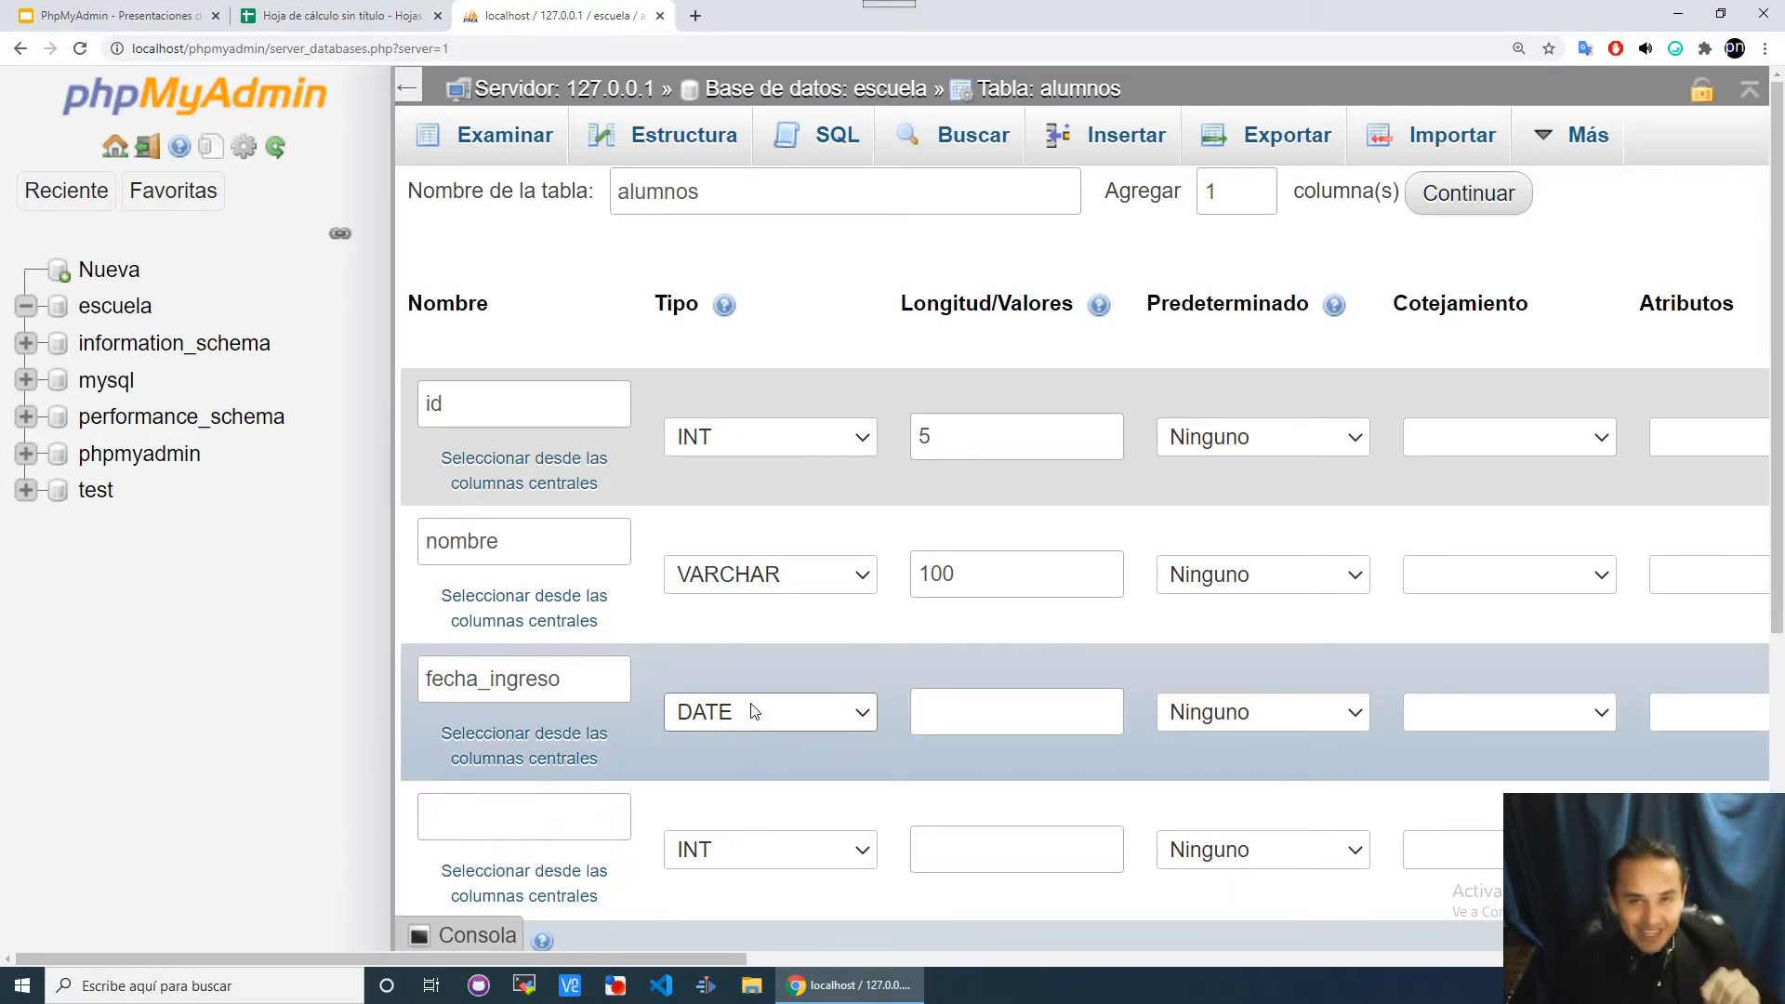
Check the NOTA header in Google Sheets and define the fourth column in phpMyAdmin as nota with type TINYINT.
click(576, 826)
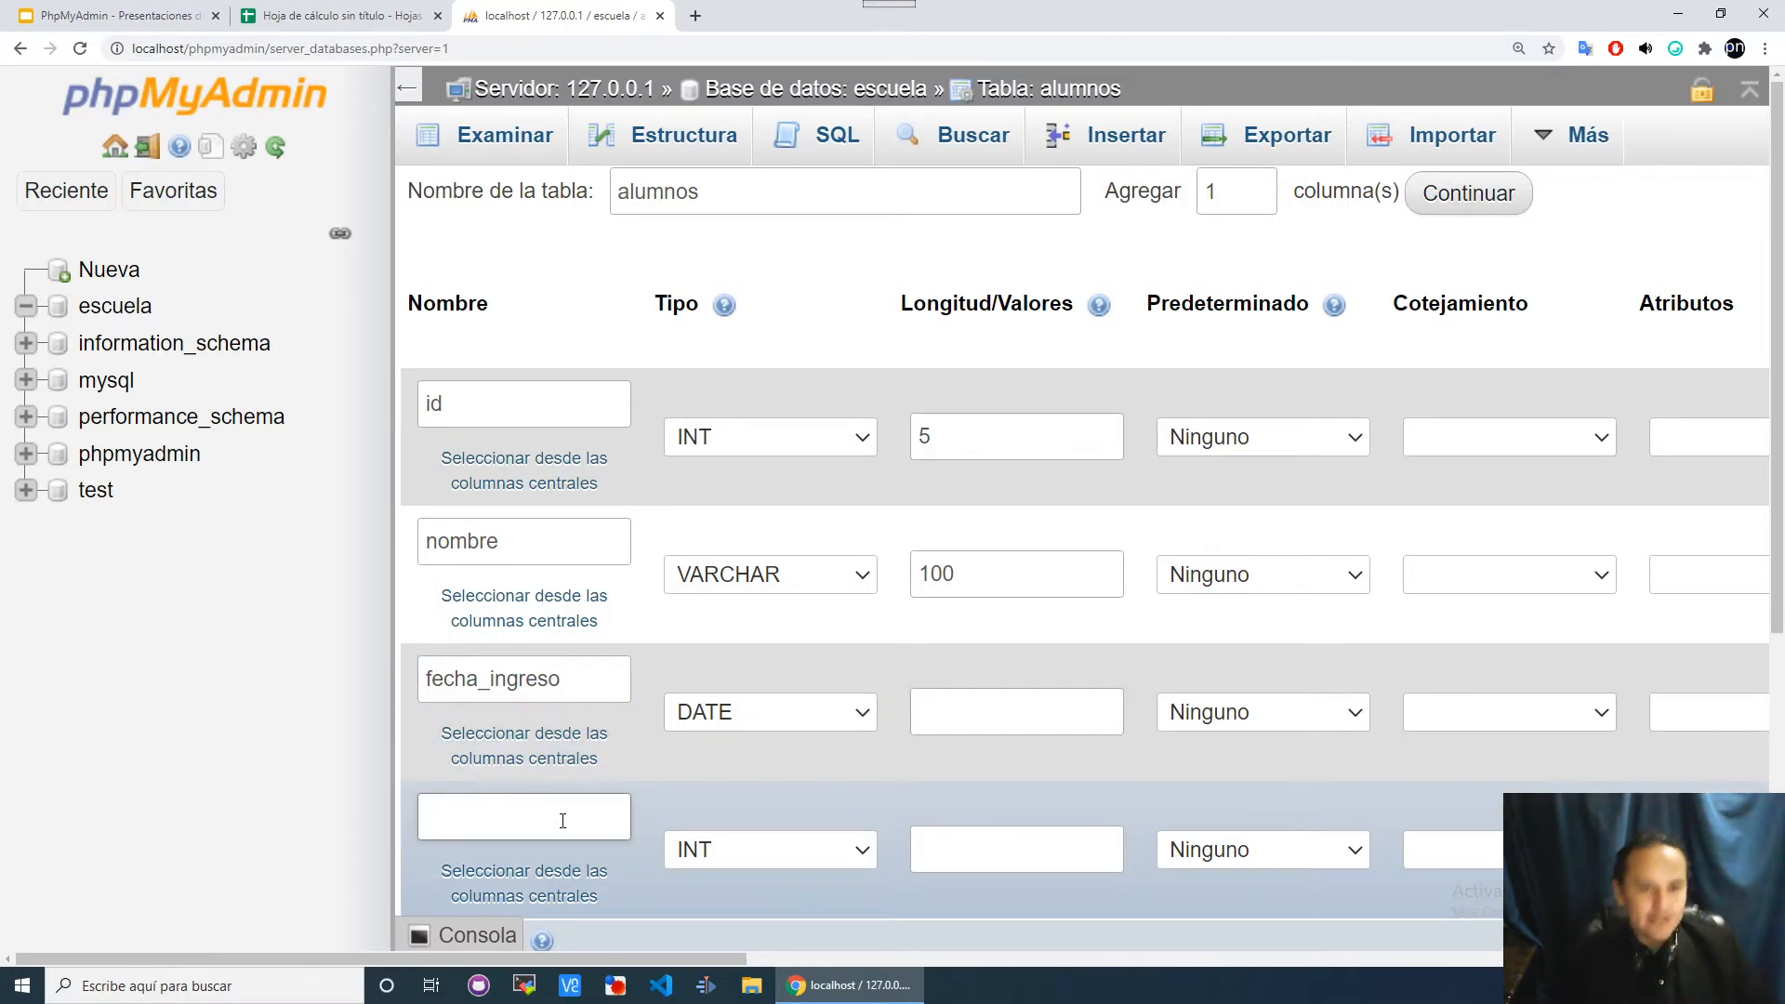
click(335, 15)
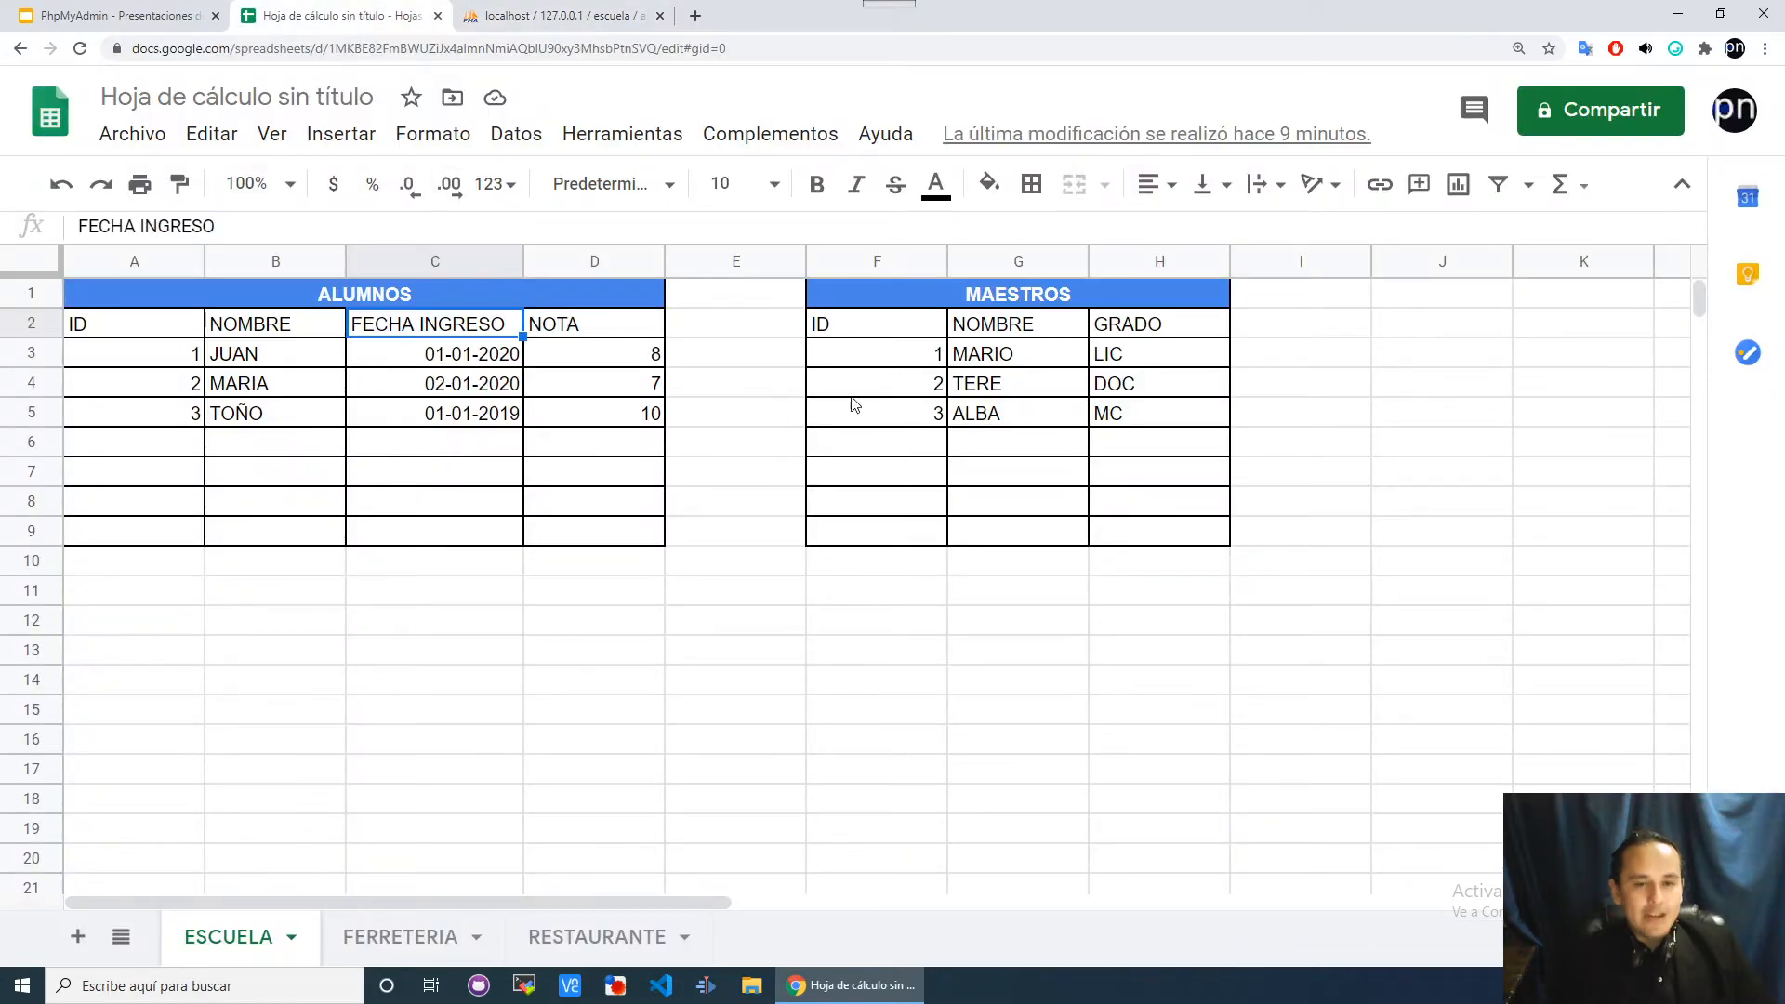
click(577, 16)
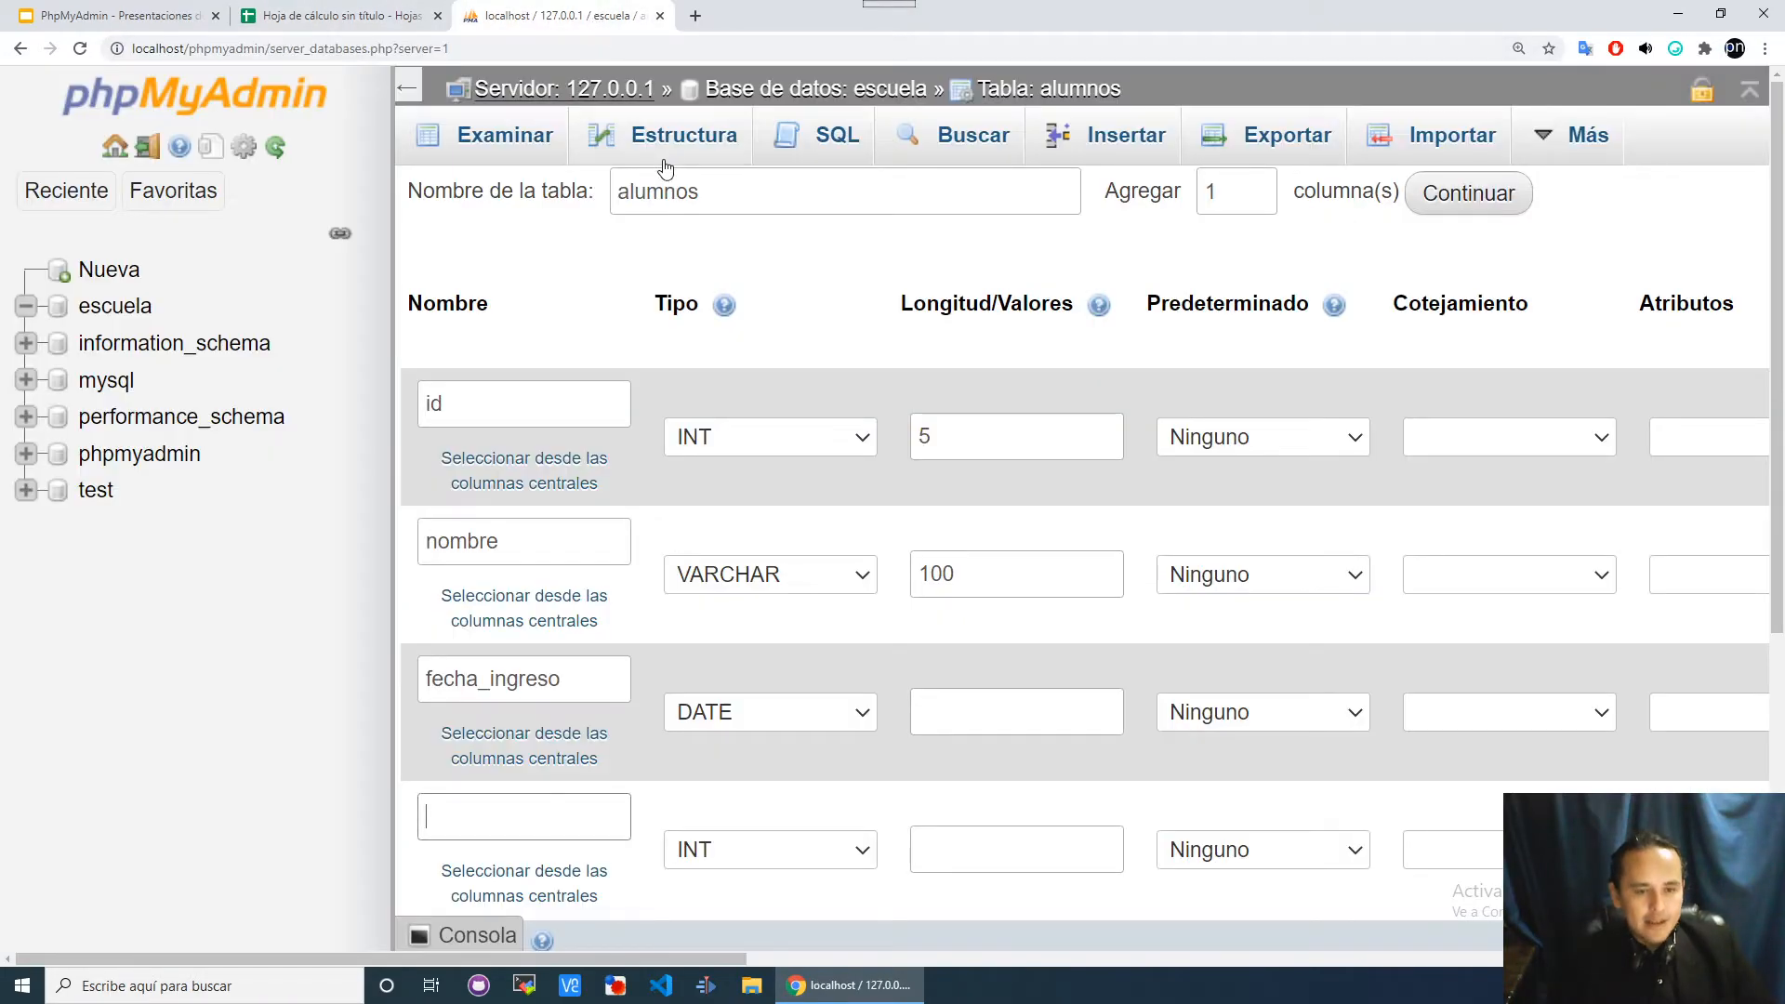
text(nota)
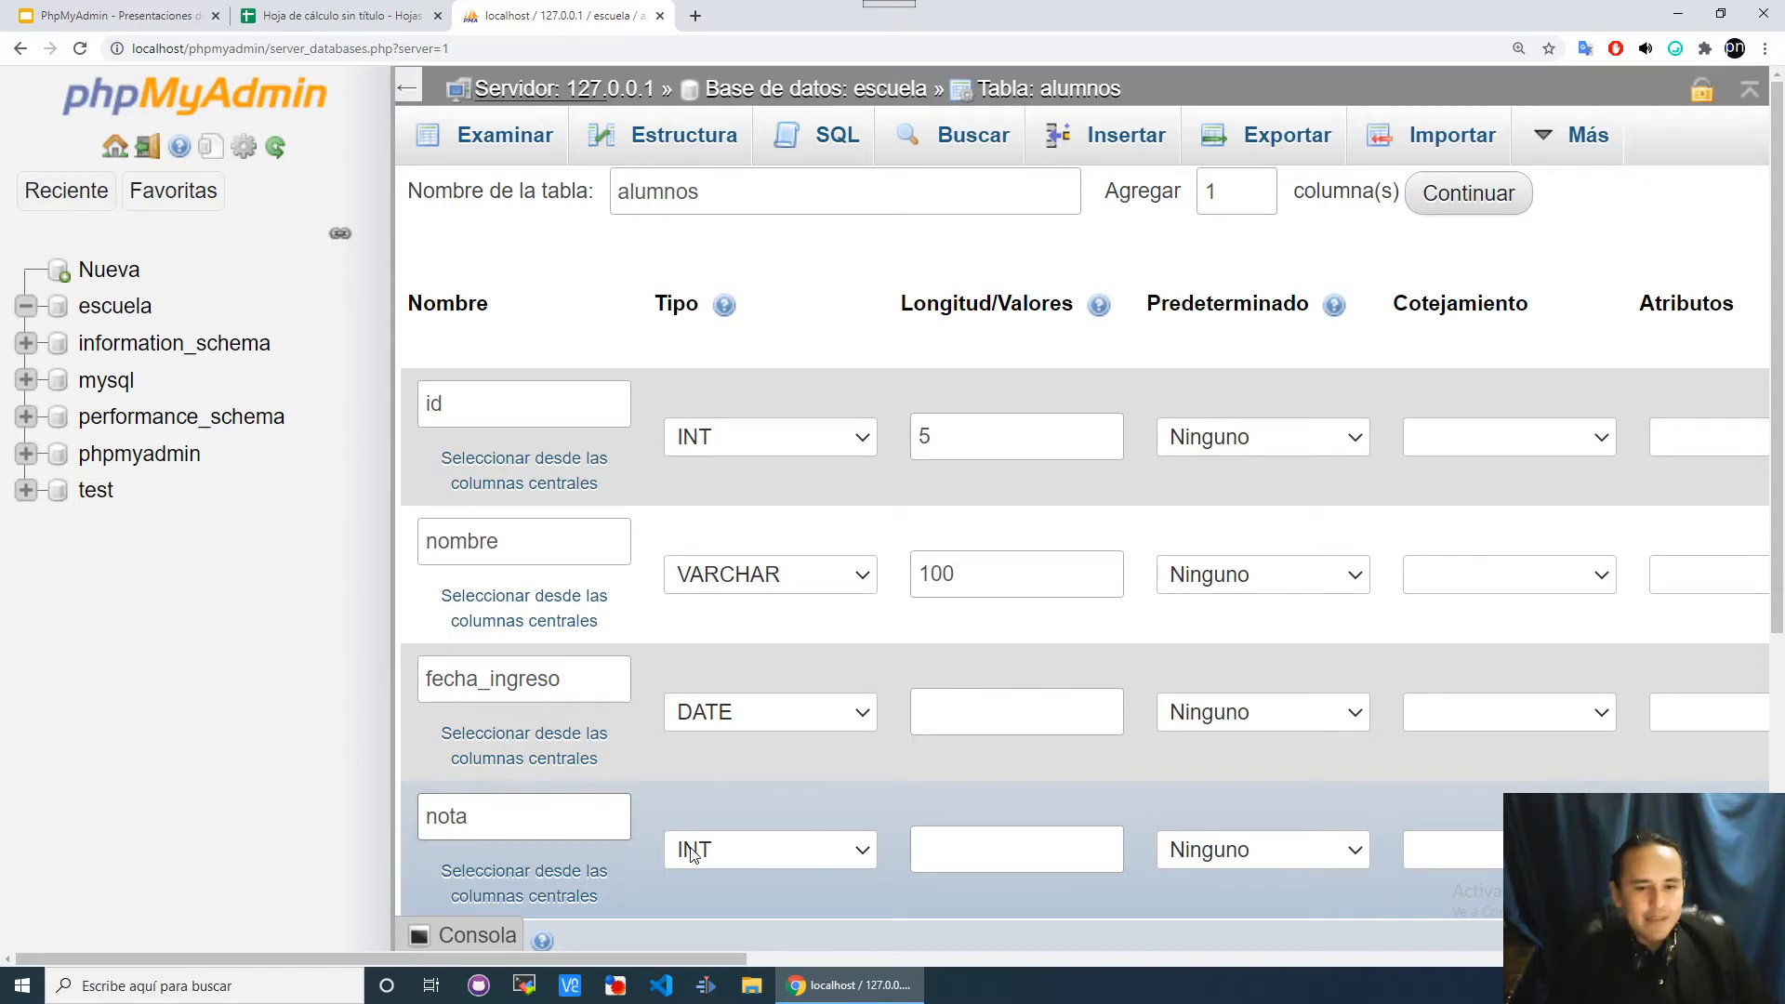
click(740, 860)
text(ti)
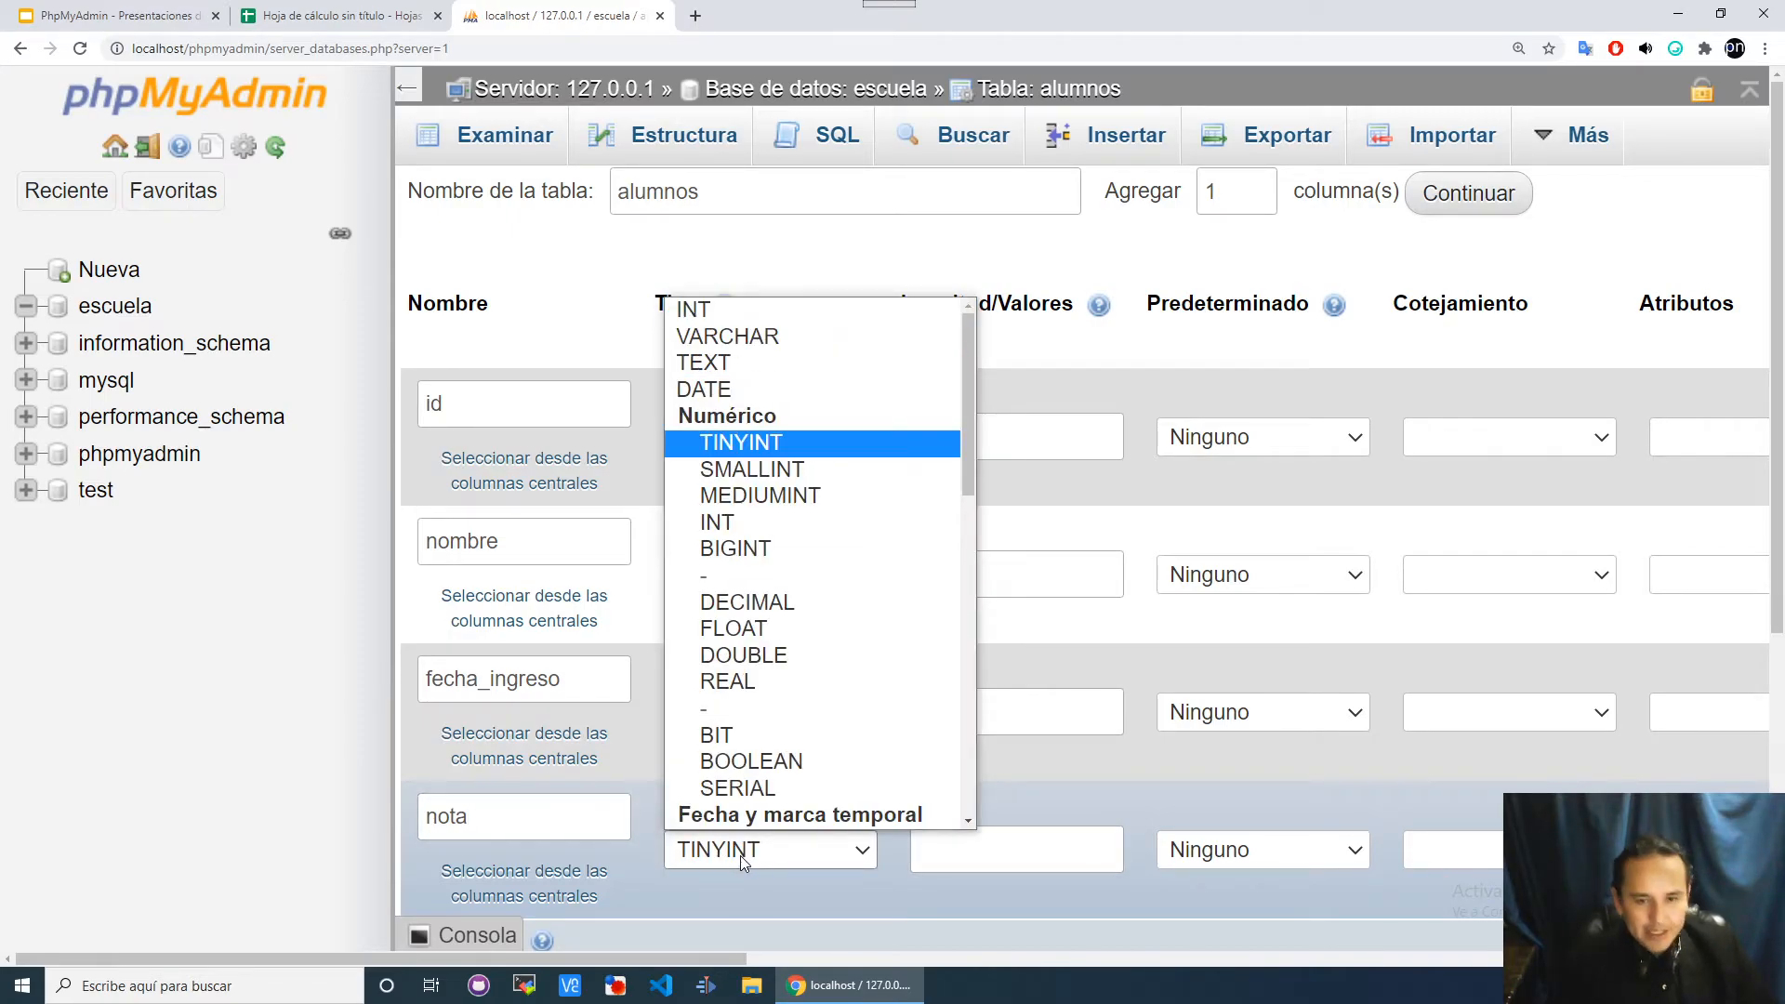
key(Return)
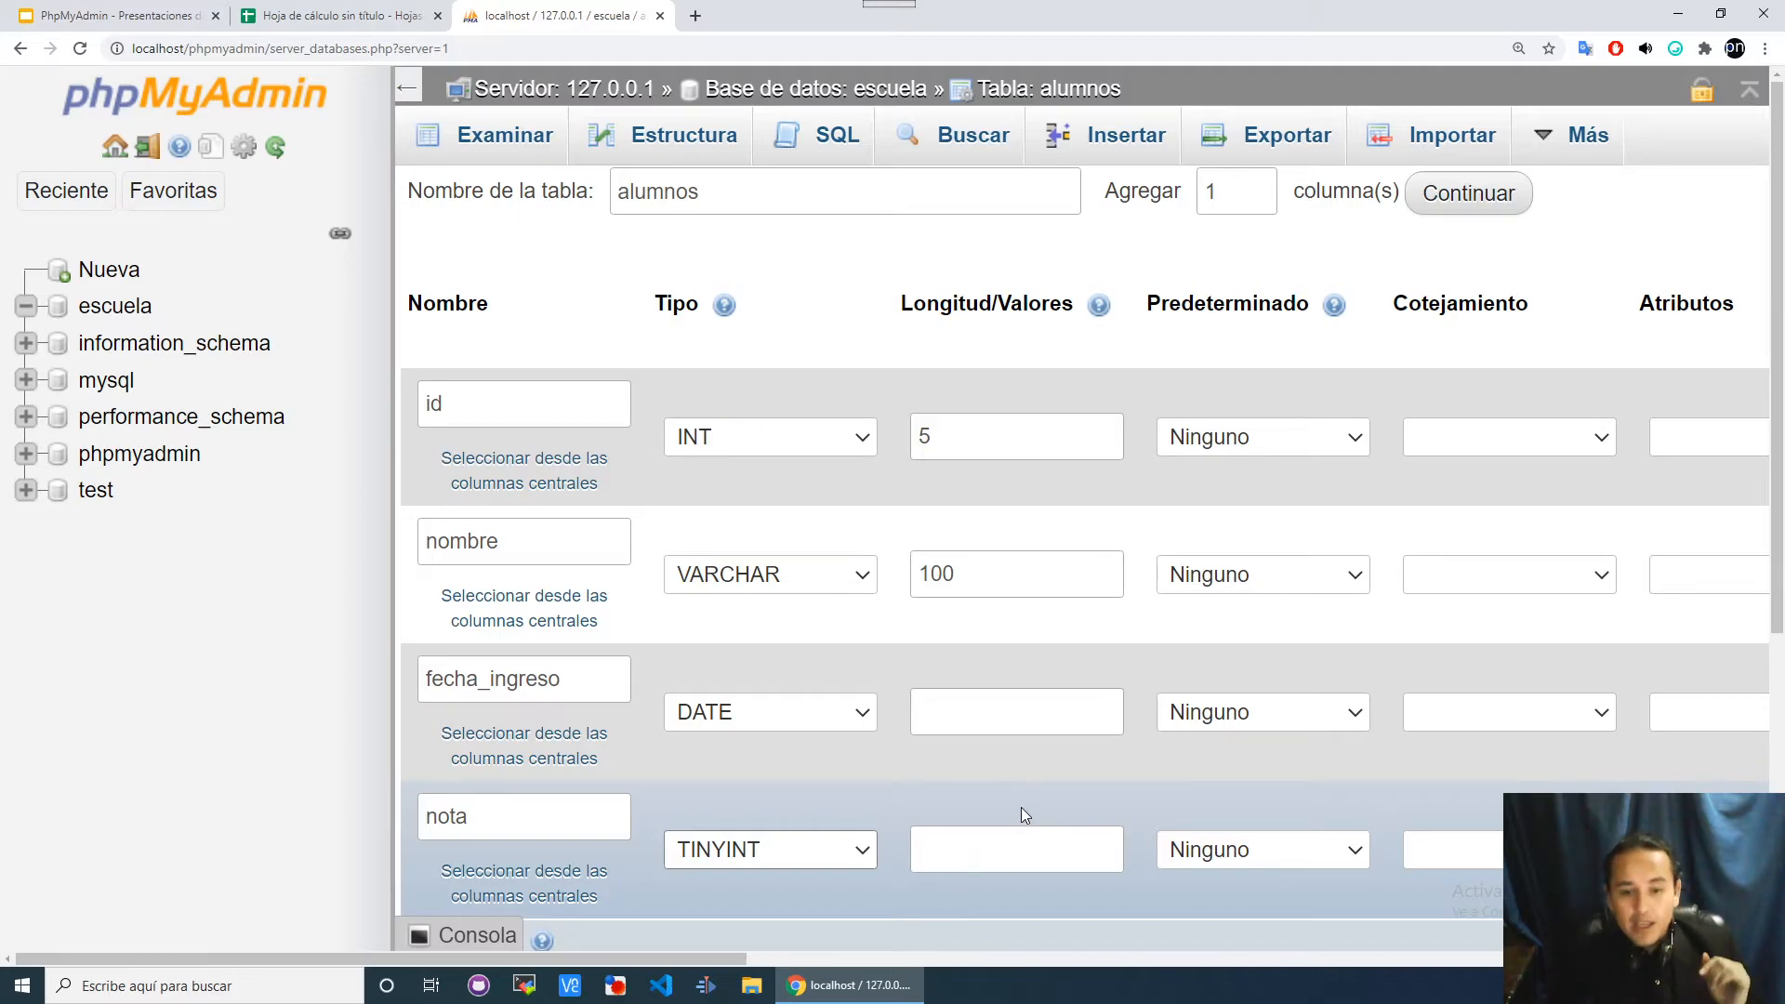
Review the storage engine options, keep InnoDB and save the alumnos table.
key(ctrl+minus)
key(ctrl+minus)
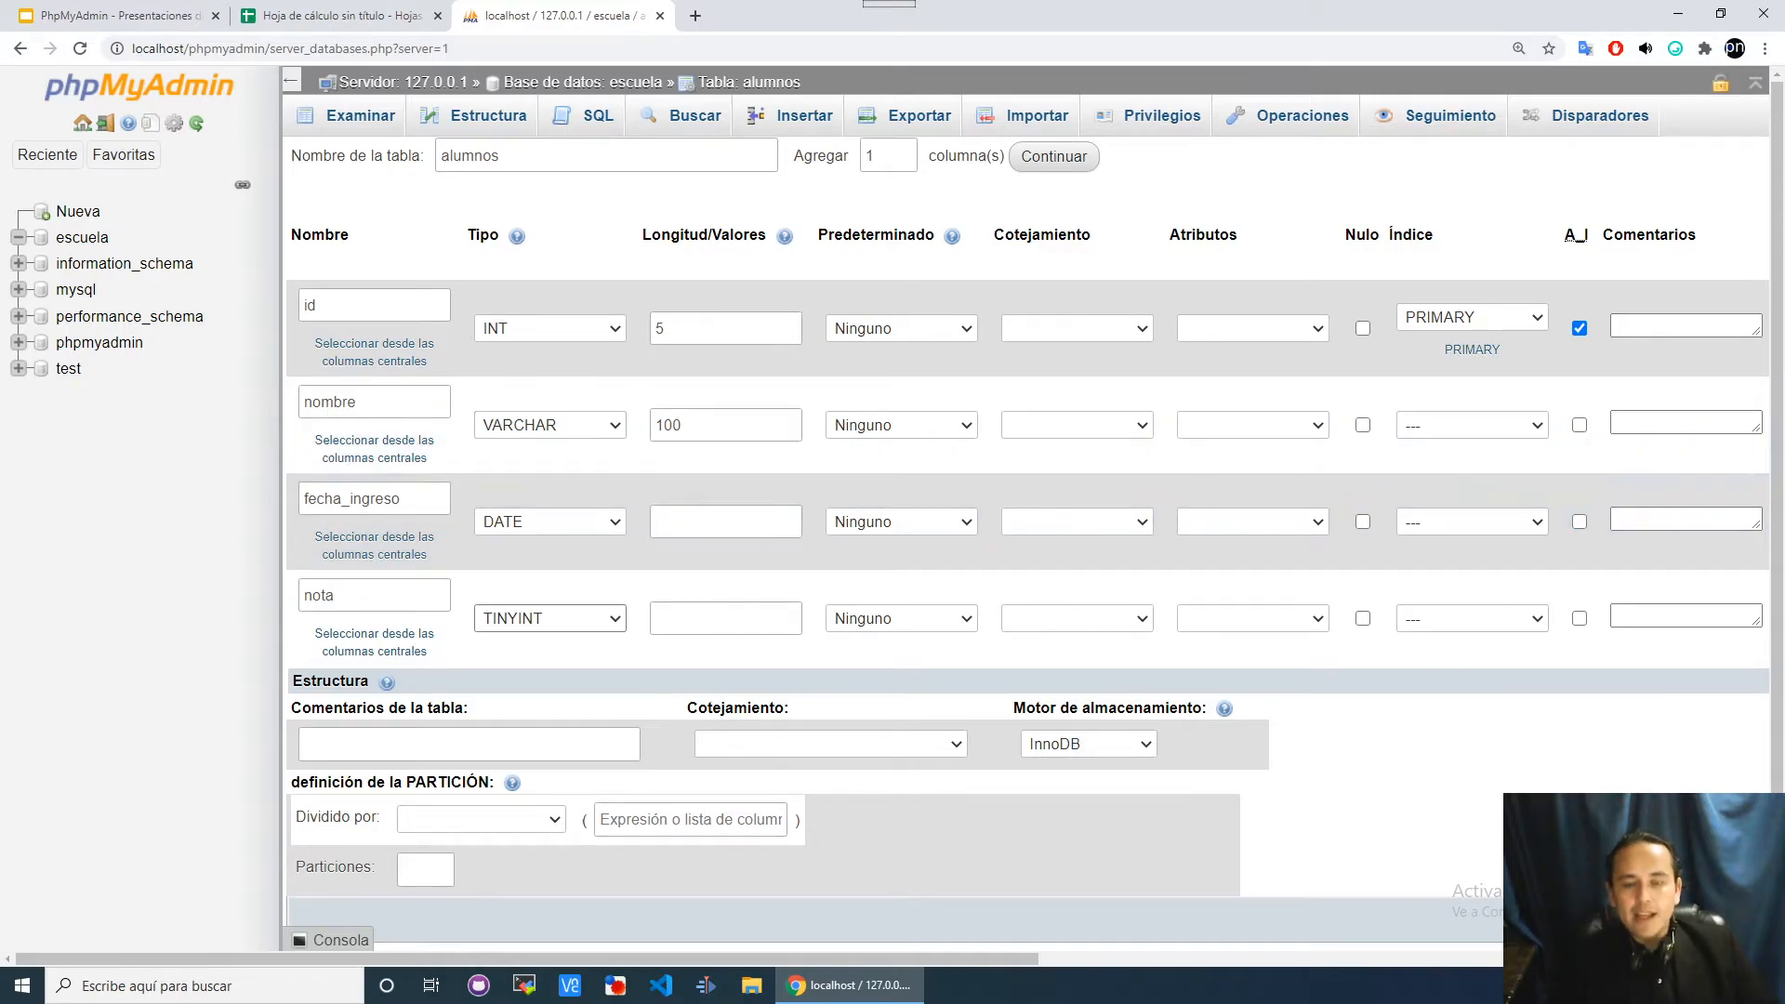
click(1119, 749)
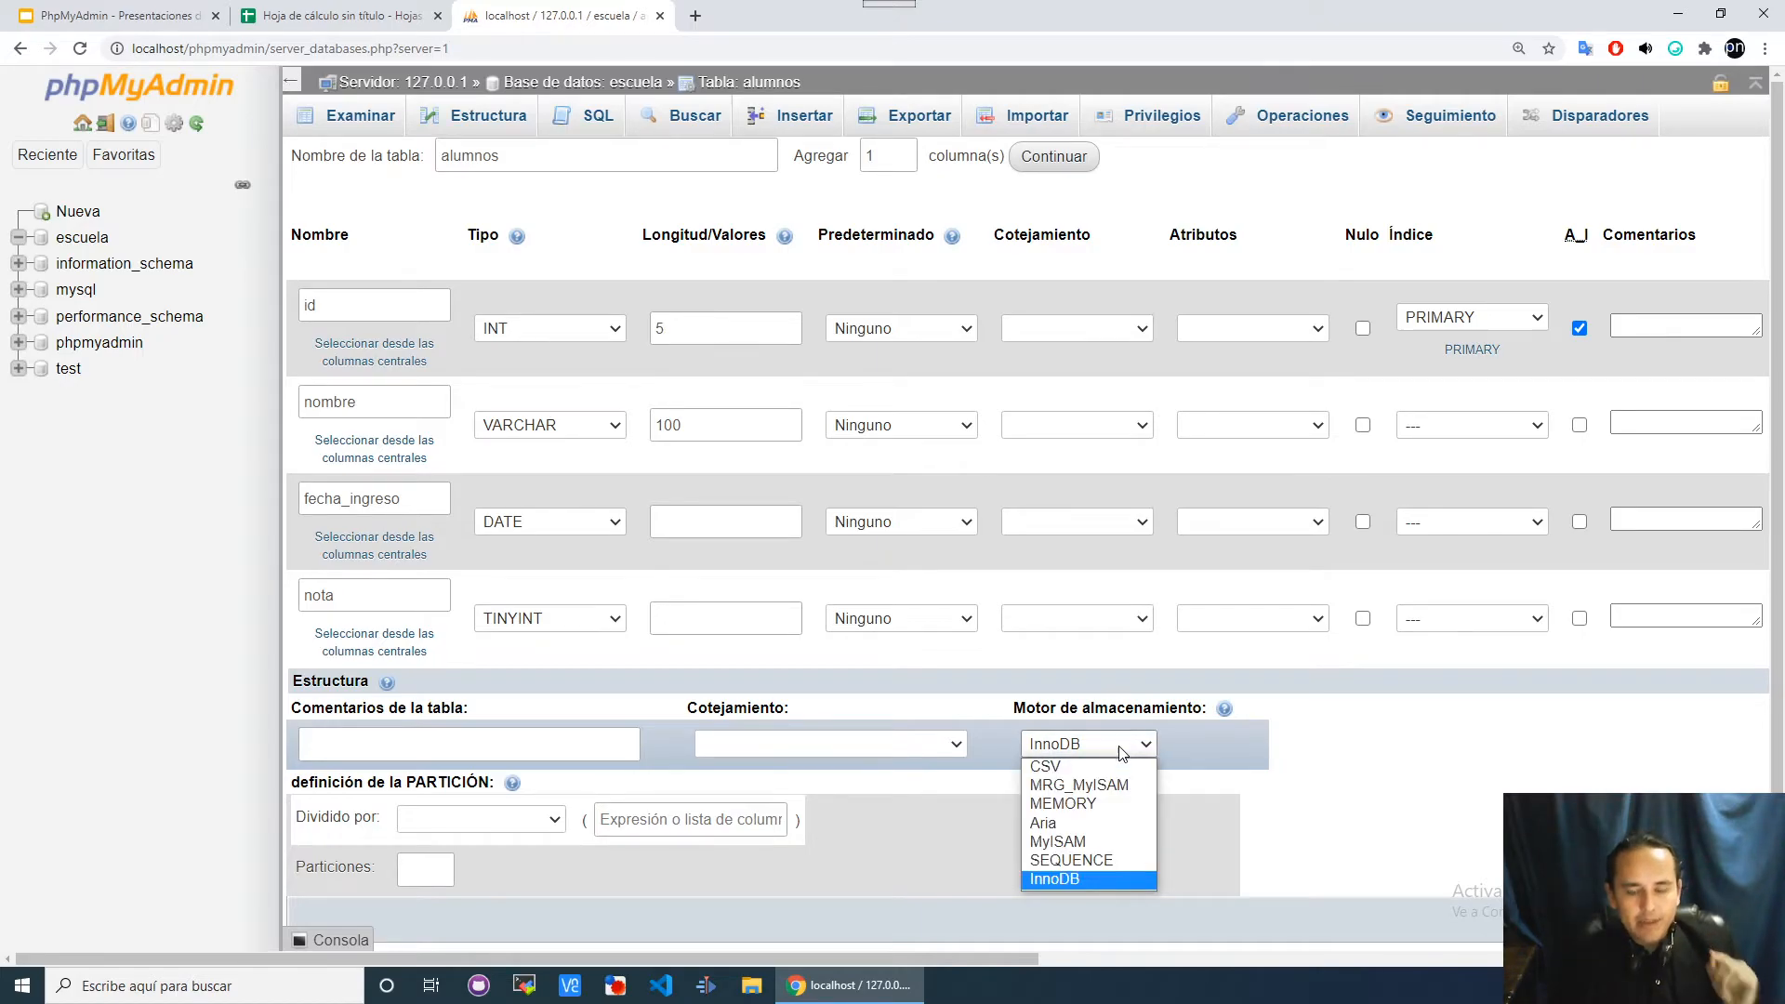
click(1122, 750)
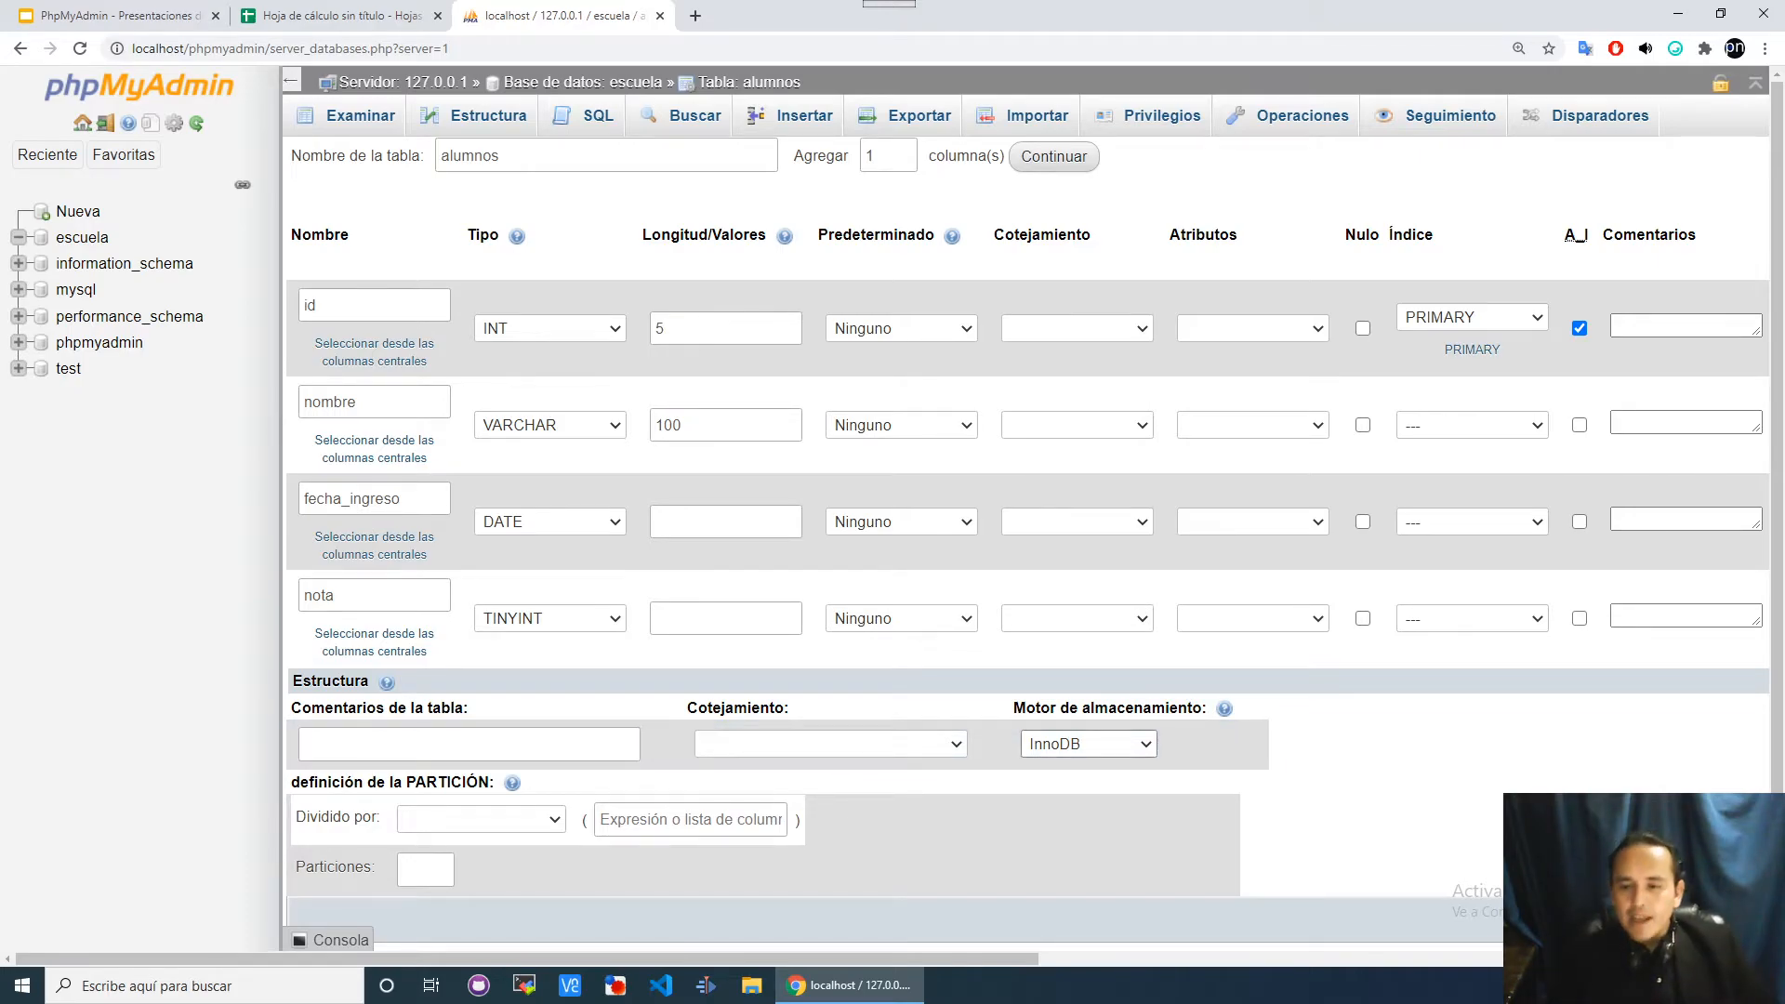
click(1713, 921)
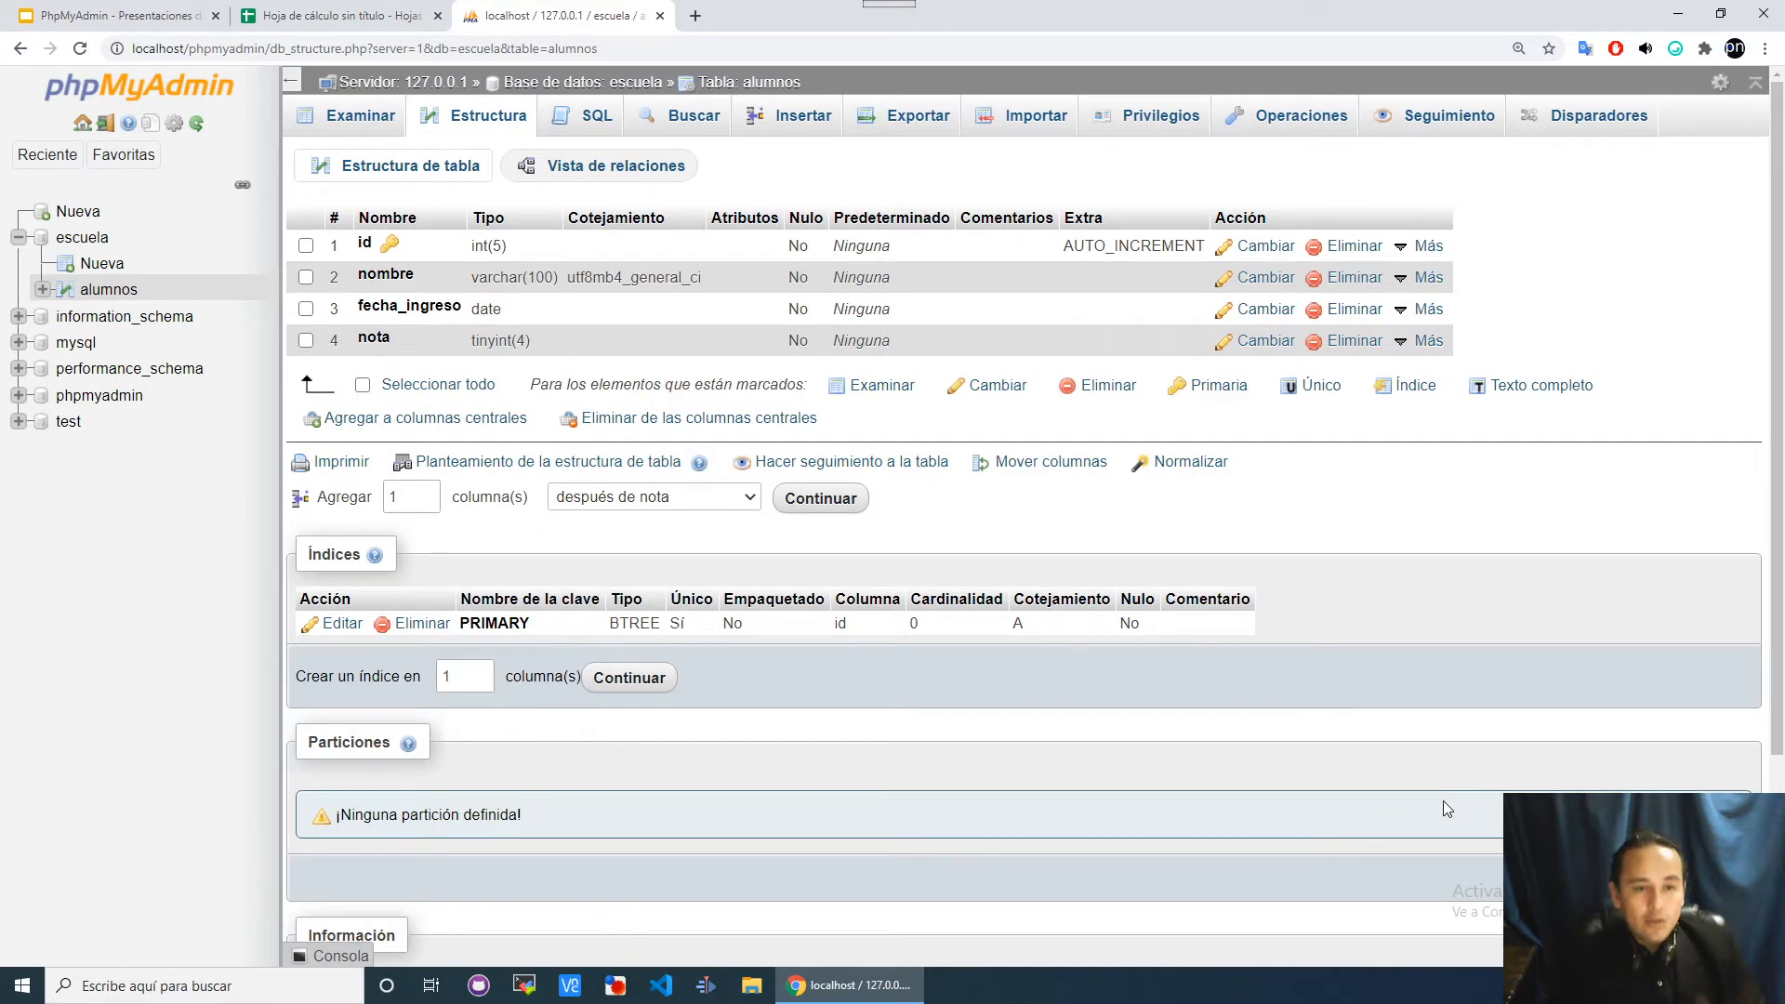
Review the ALUMNOS headers and the first data row in Google Sheets, and return to the table structure in phpMyAdmin.
click(397, 18)
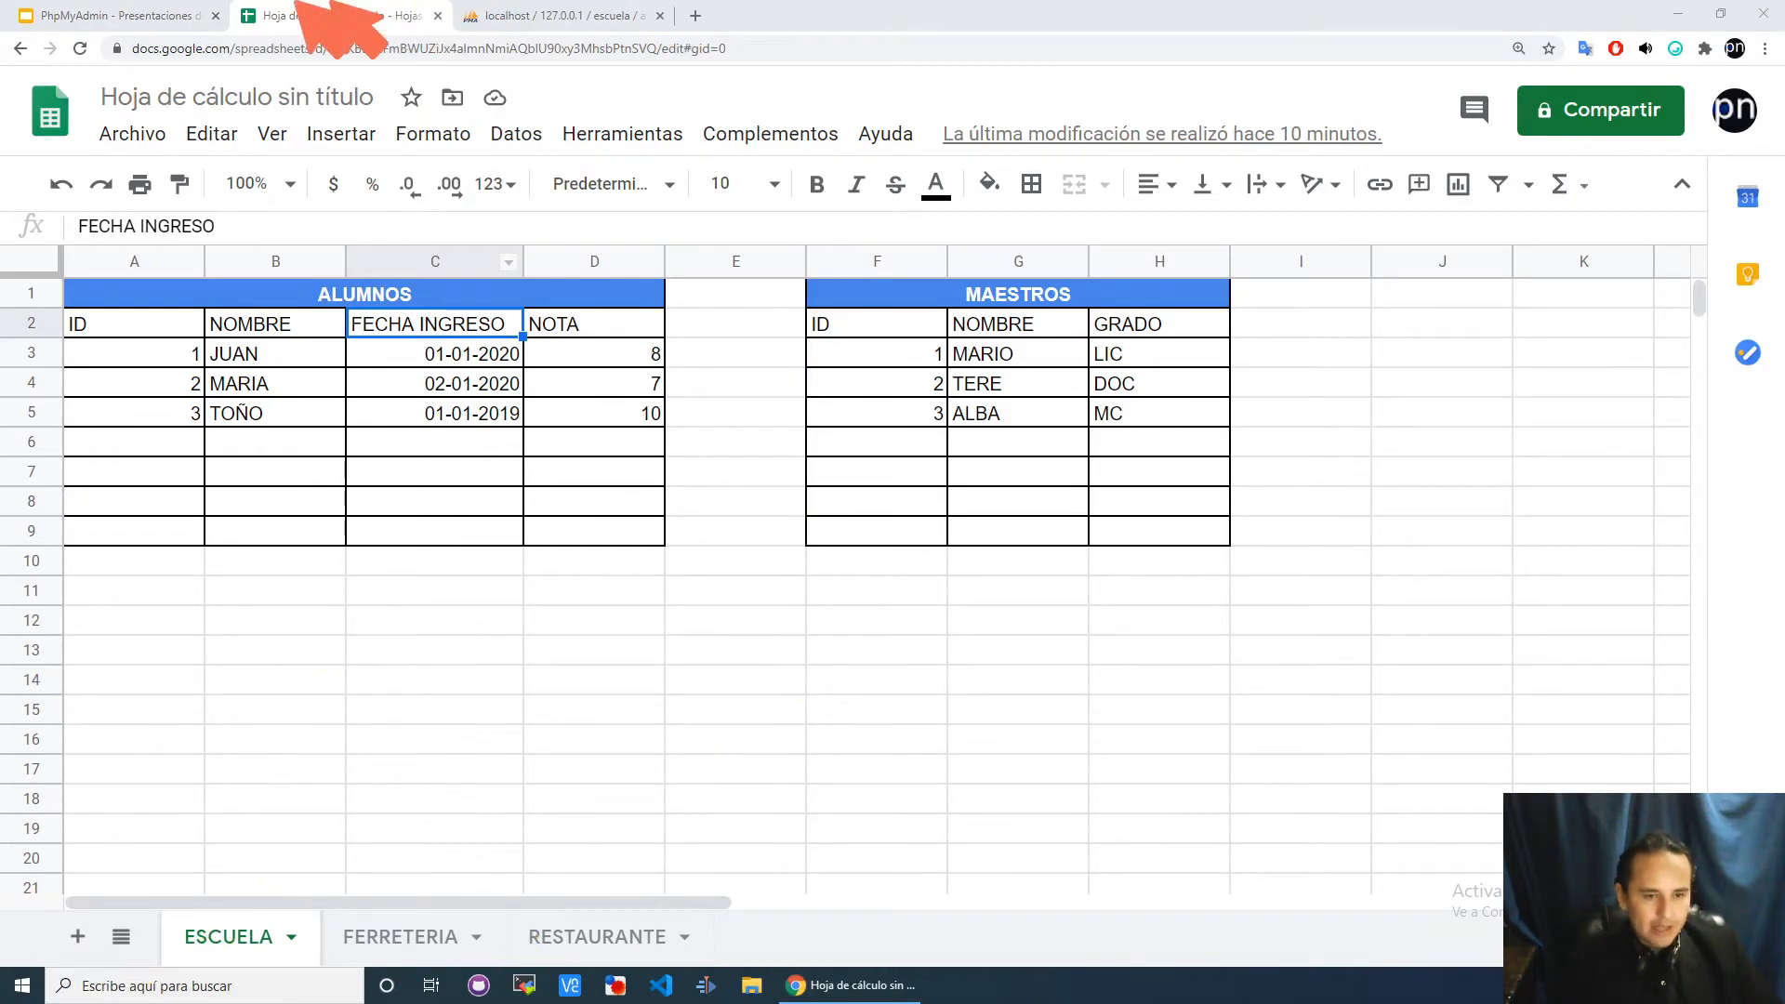
mouse_move(104, 270)
mouse_down()
mouse_move(48, 296)
mouse_move(93, 335)
mouse_move(642, 358)
mouse_move(632, 271)
mouse_move(69, 270)
mouse_up()
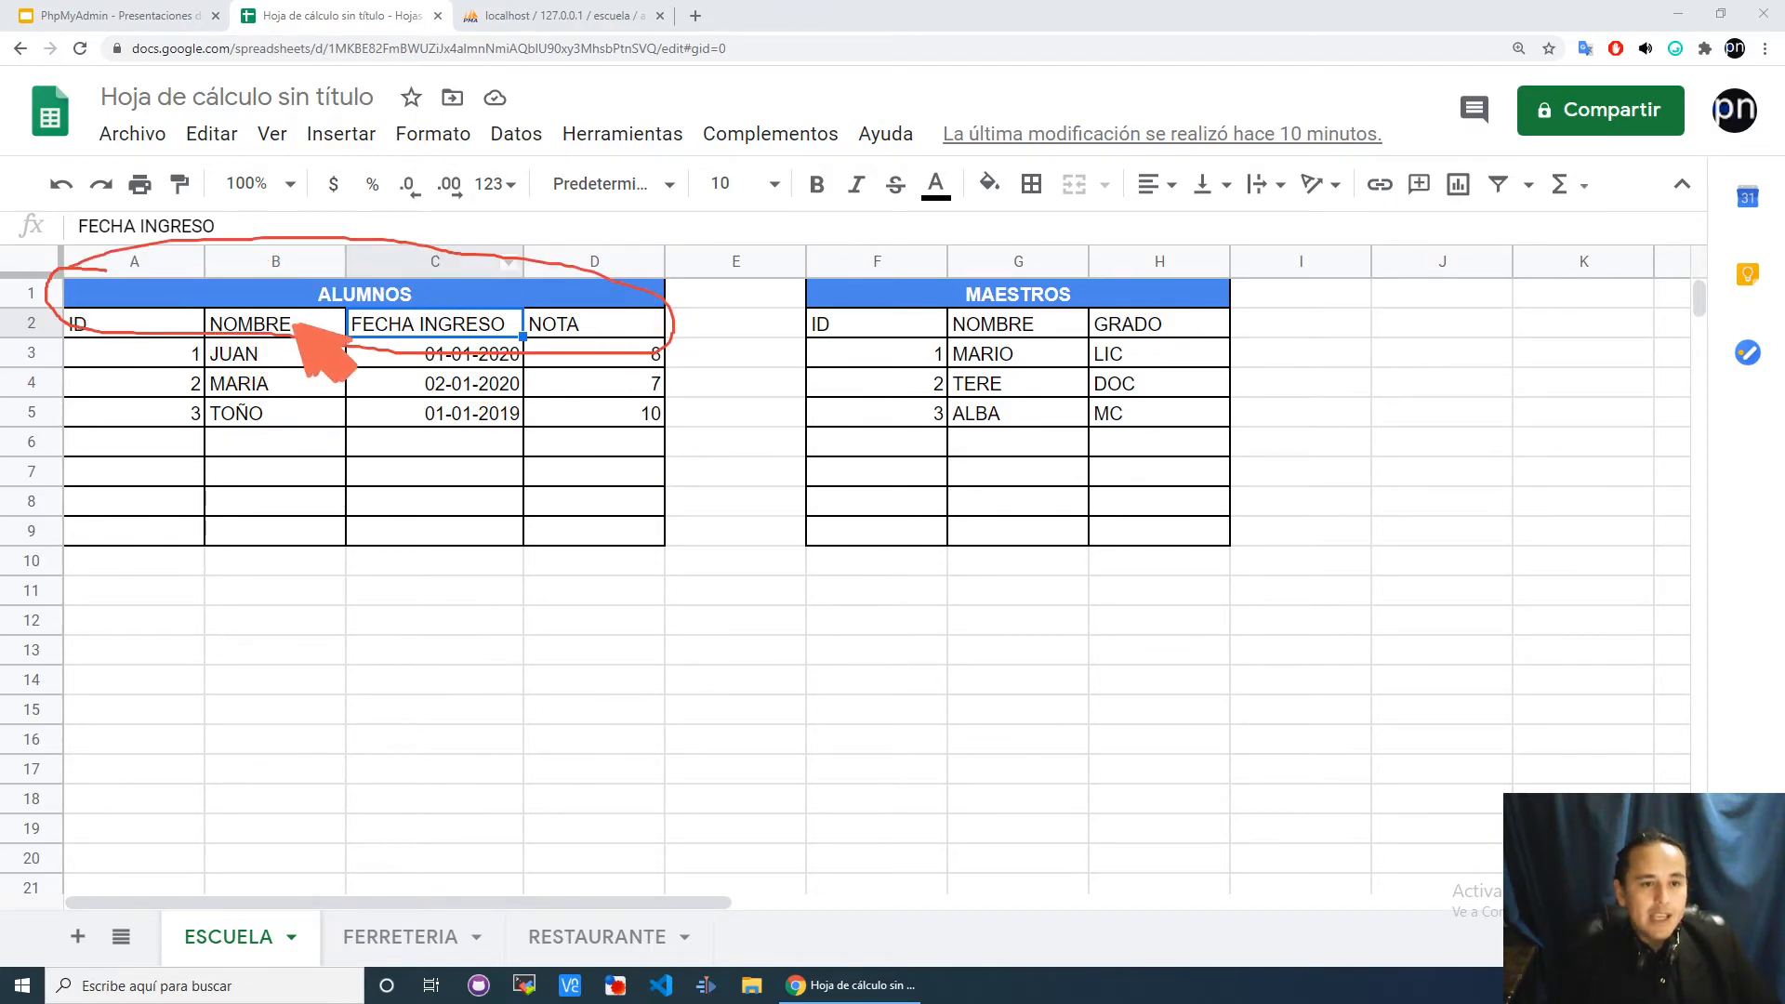
drag(53, 353, 634, 353)
key(Escape)
click(600, 19)
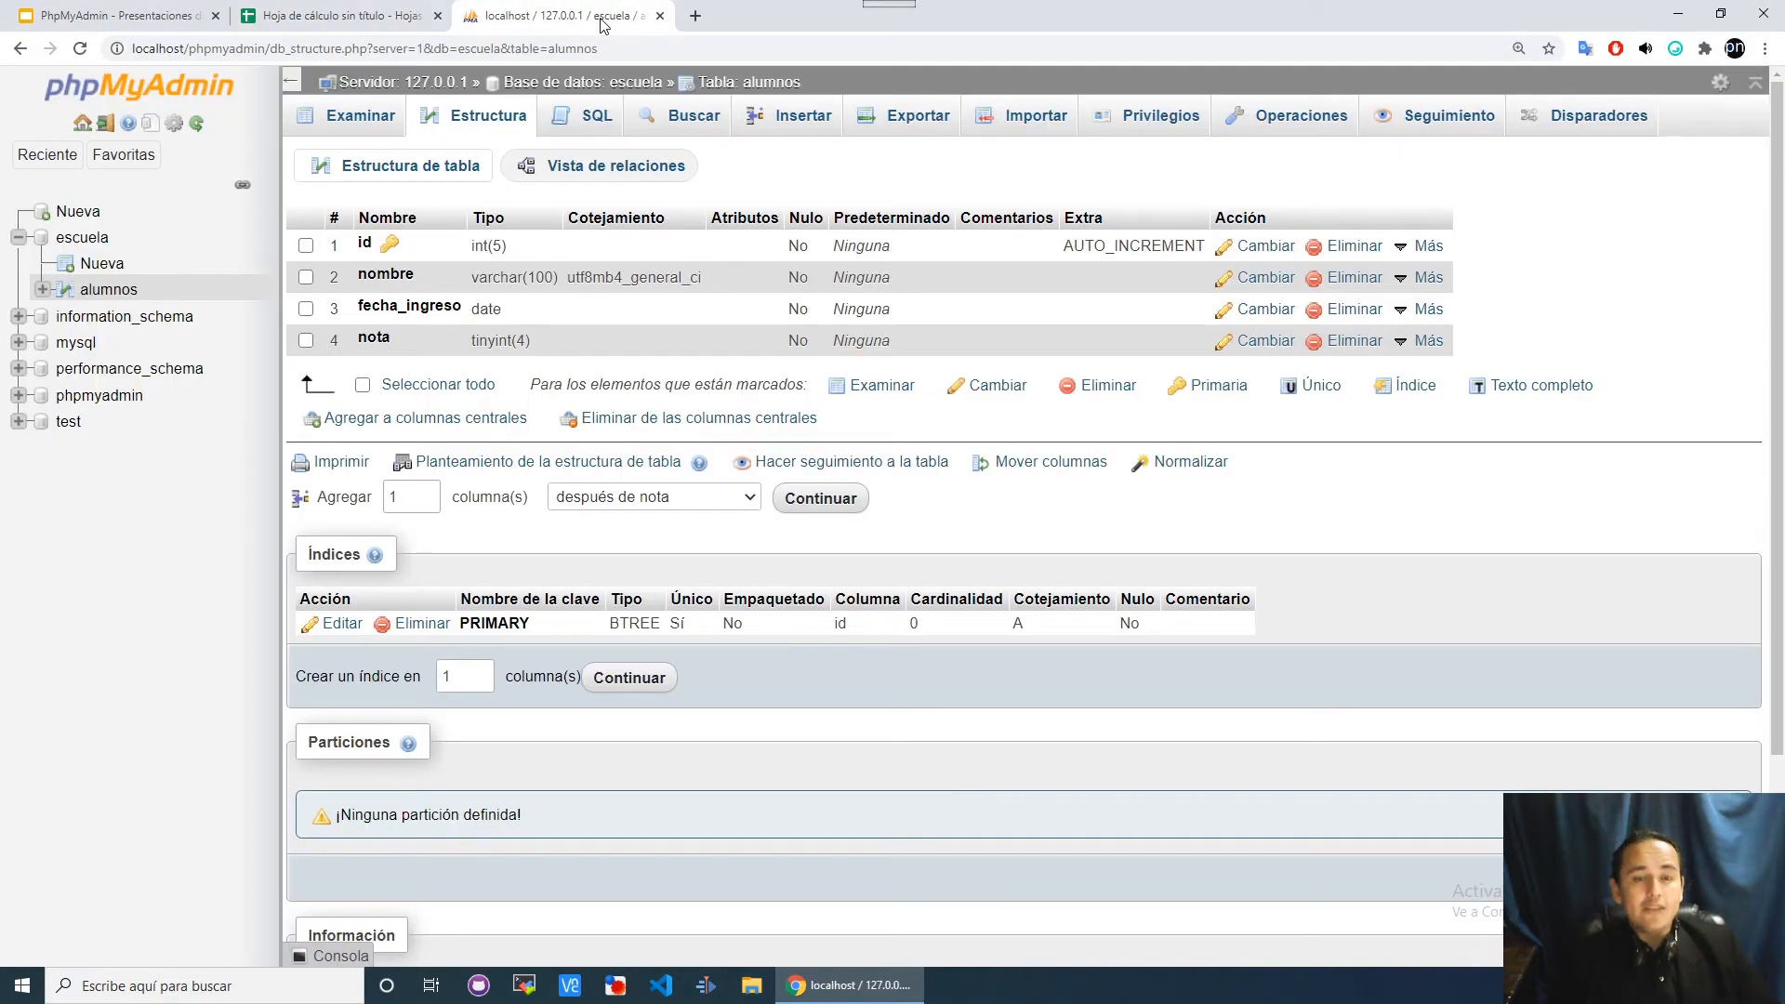
Start a new row in the alumnos table, leaving id empty and entering the student's first name as nombre.
click(788, 126)
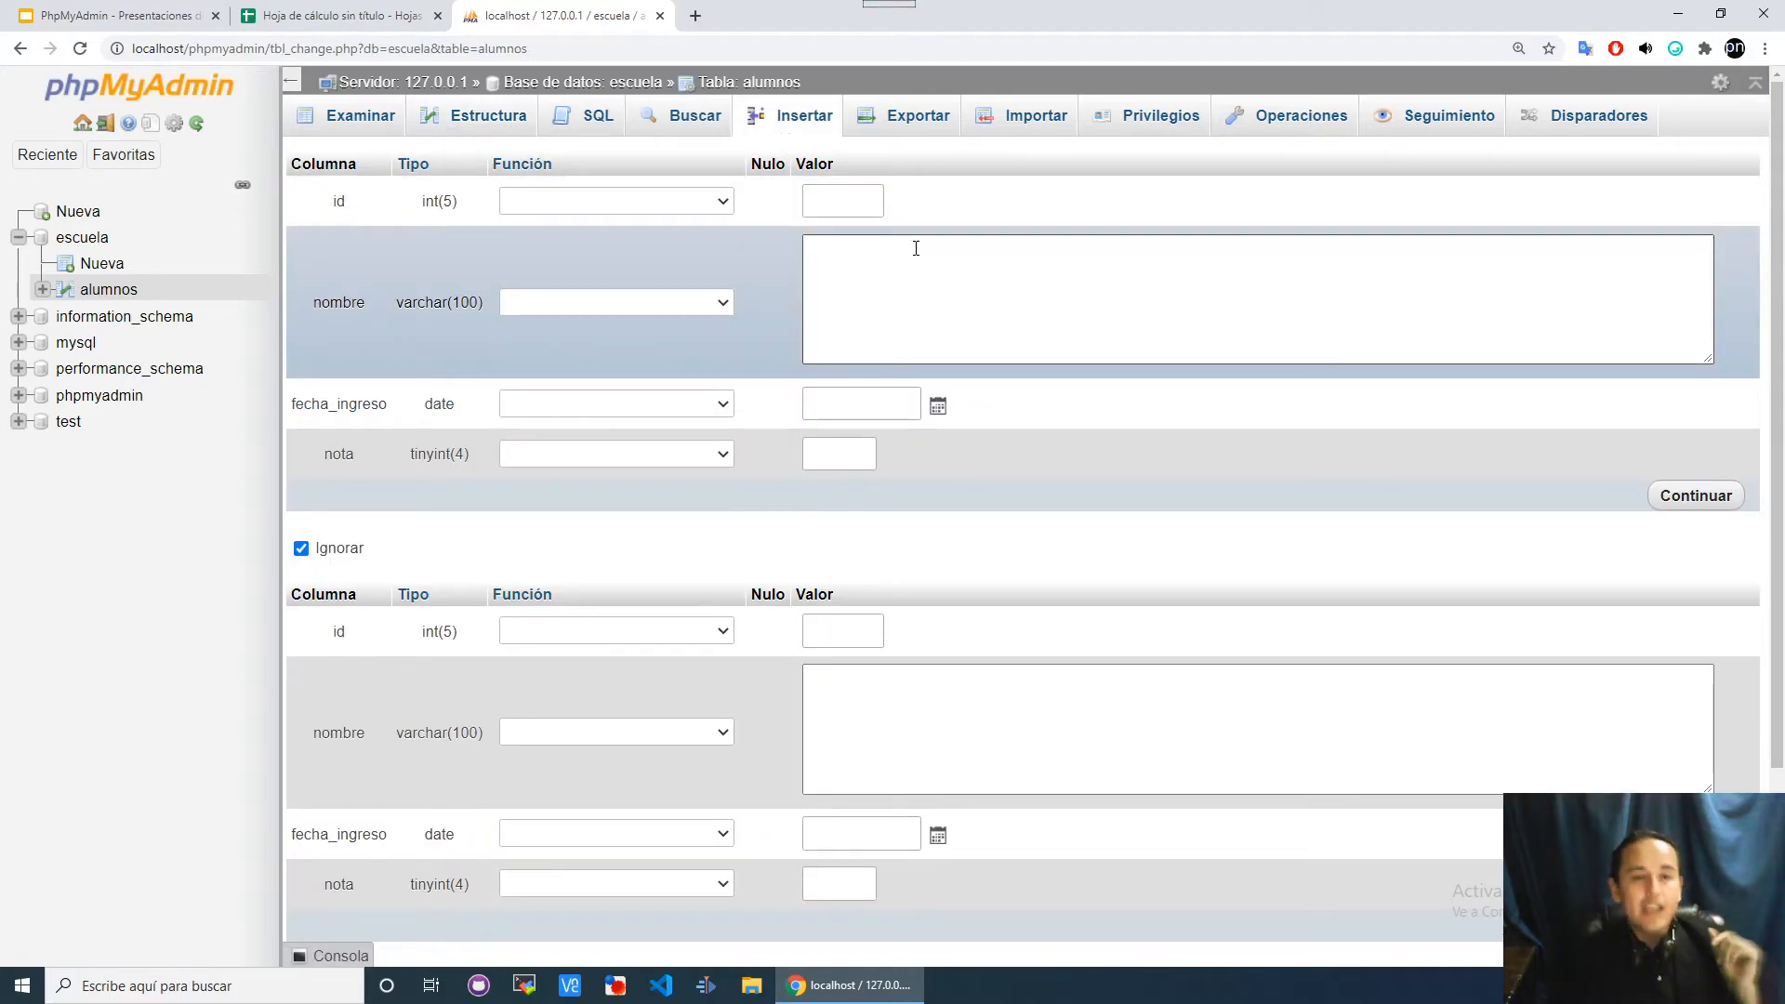
click(824, 199)
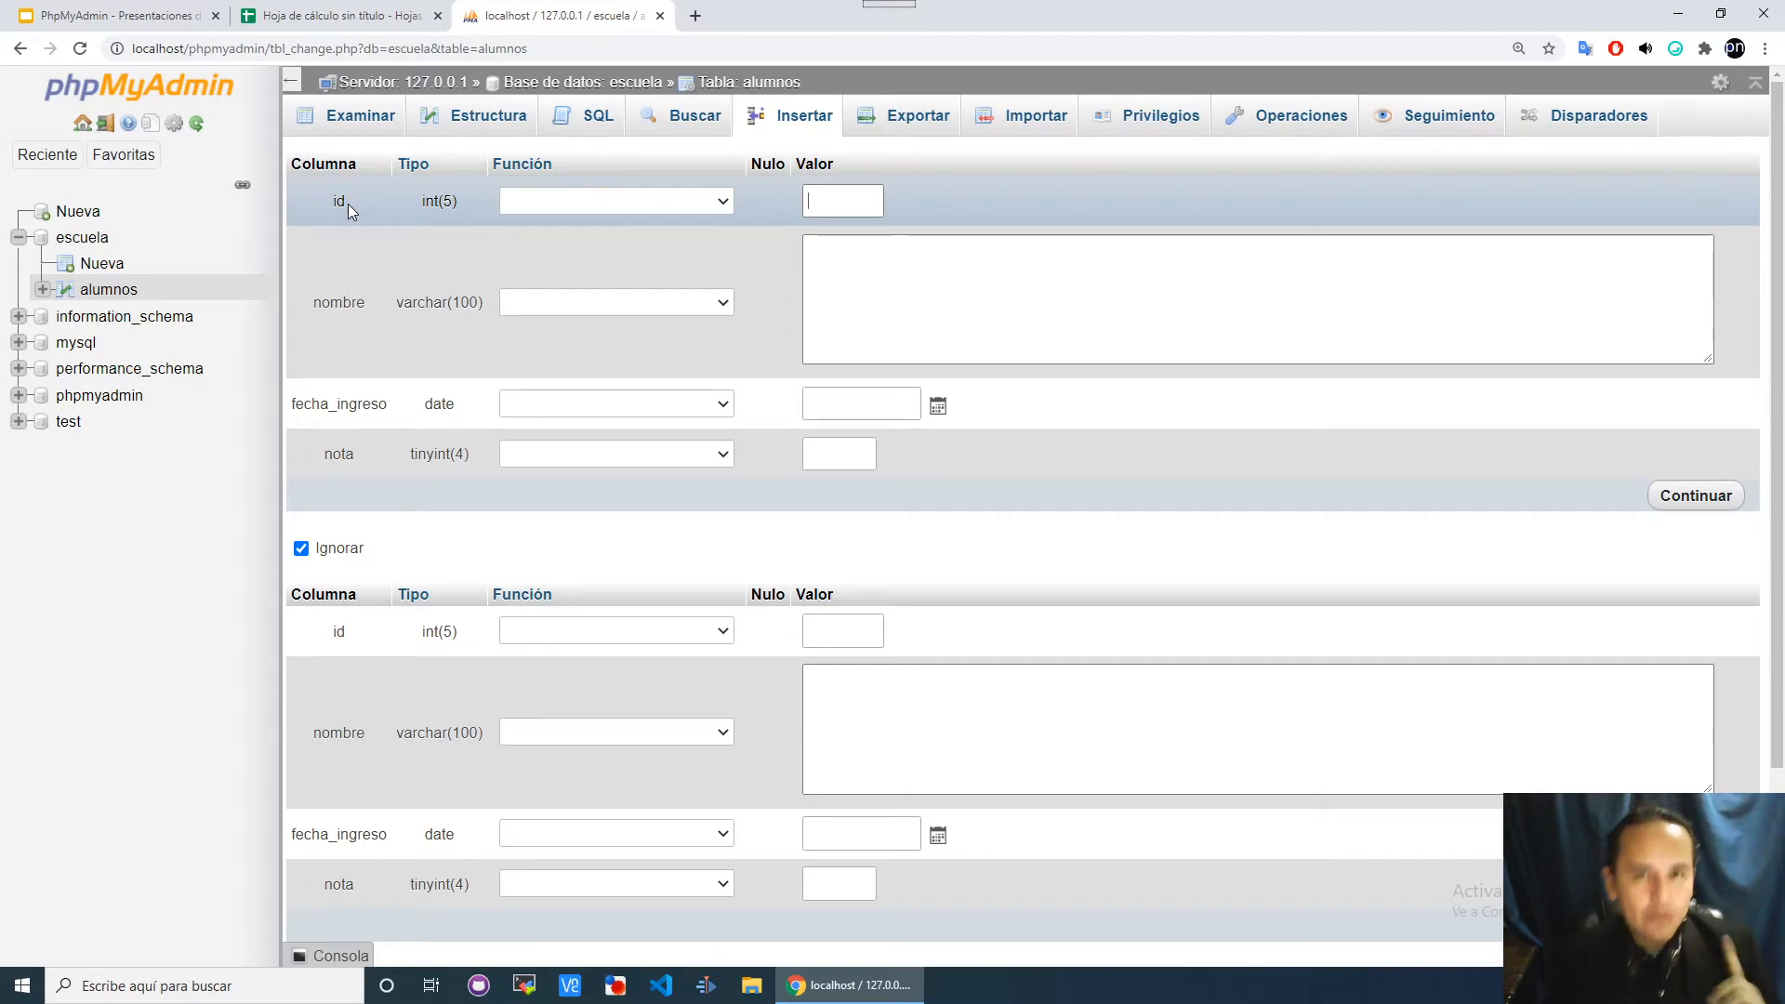
click(861, 308)
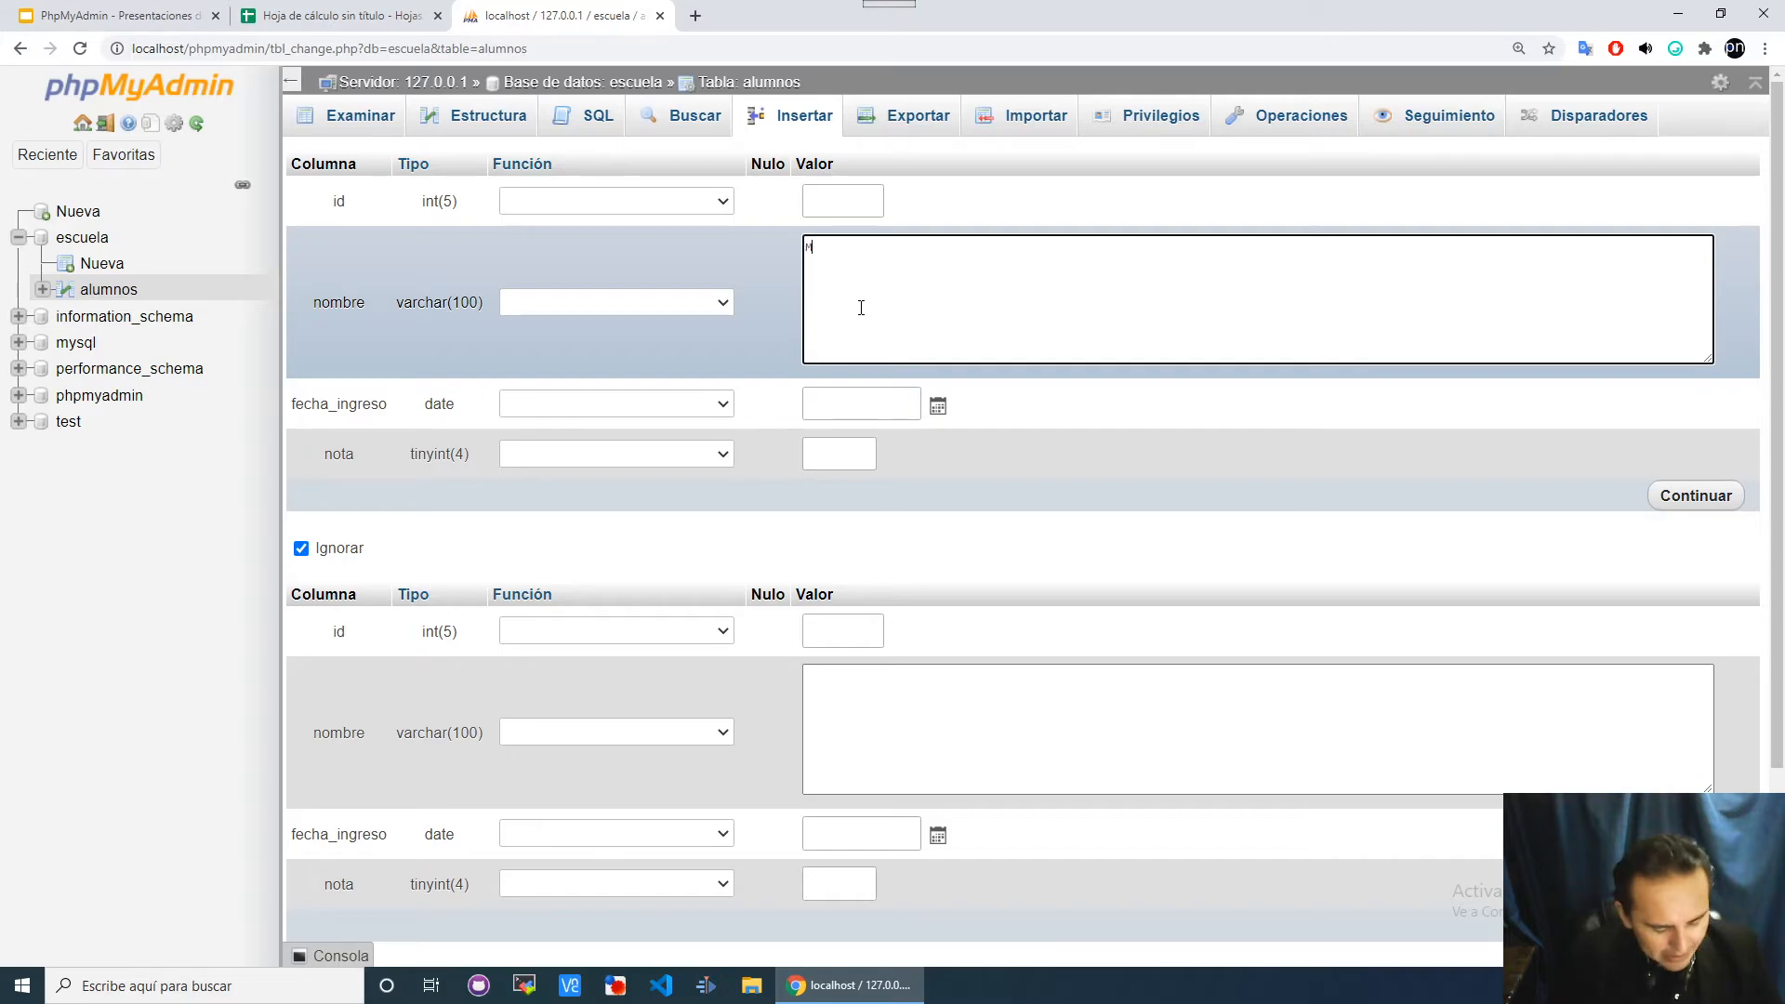
text(ARIA)
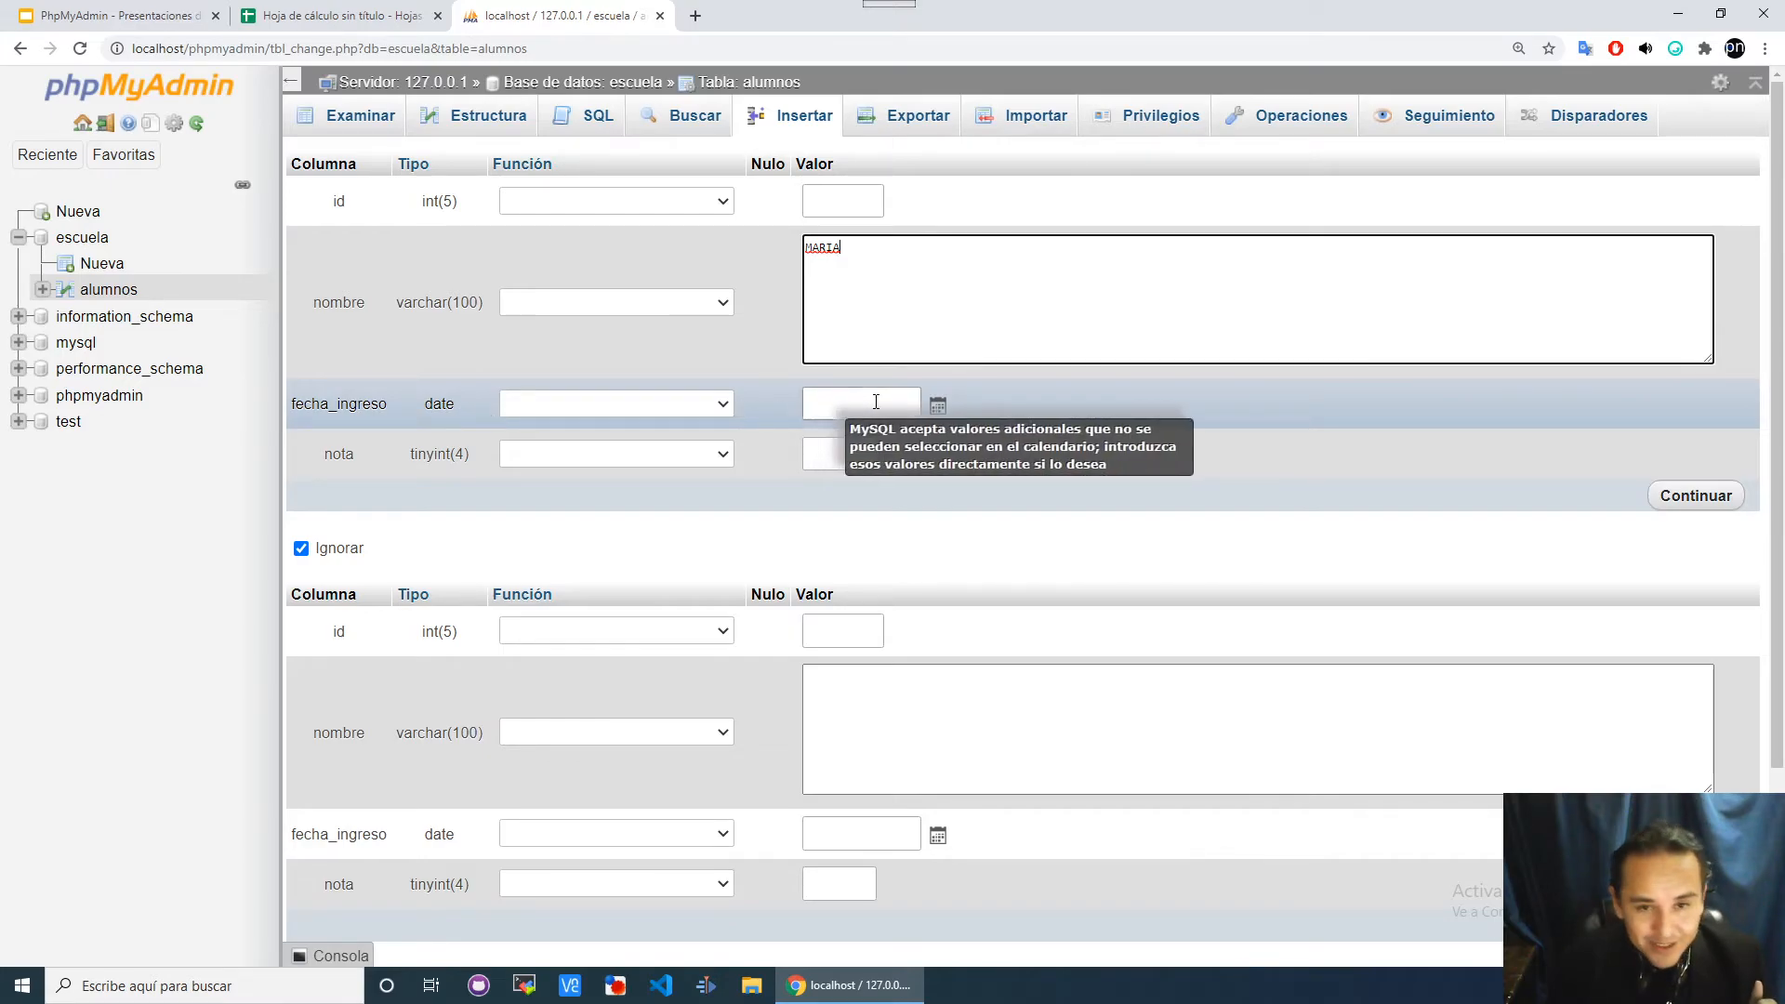
Set the new row's fecha_ingreso to 2020-09-01 using the calendar.
click(939, 407)
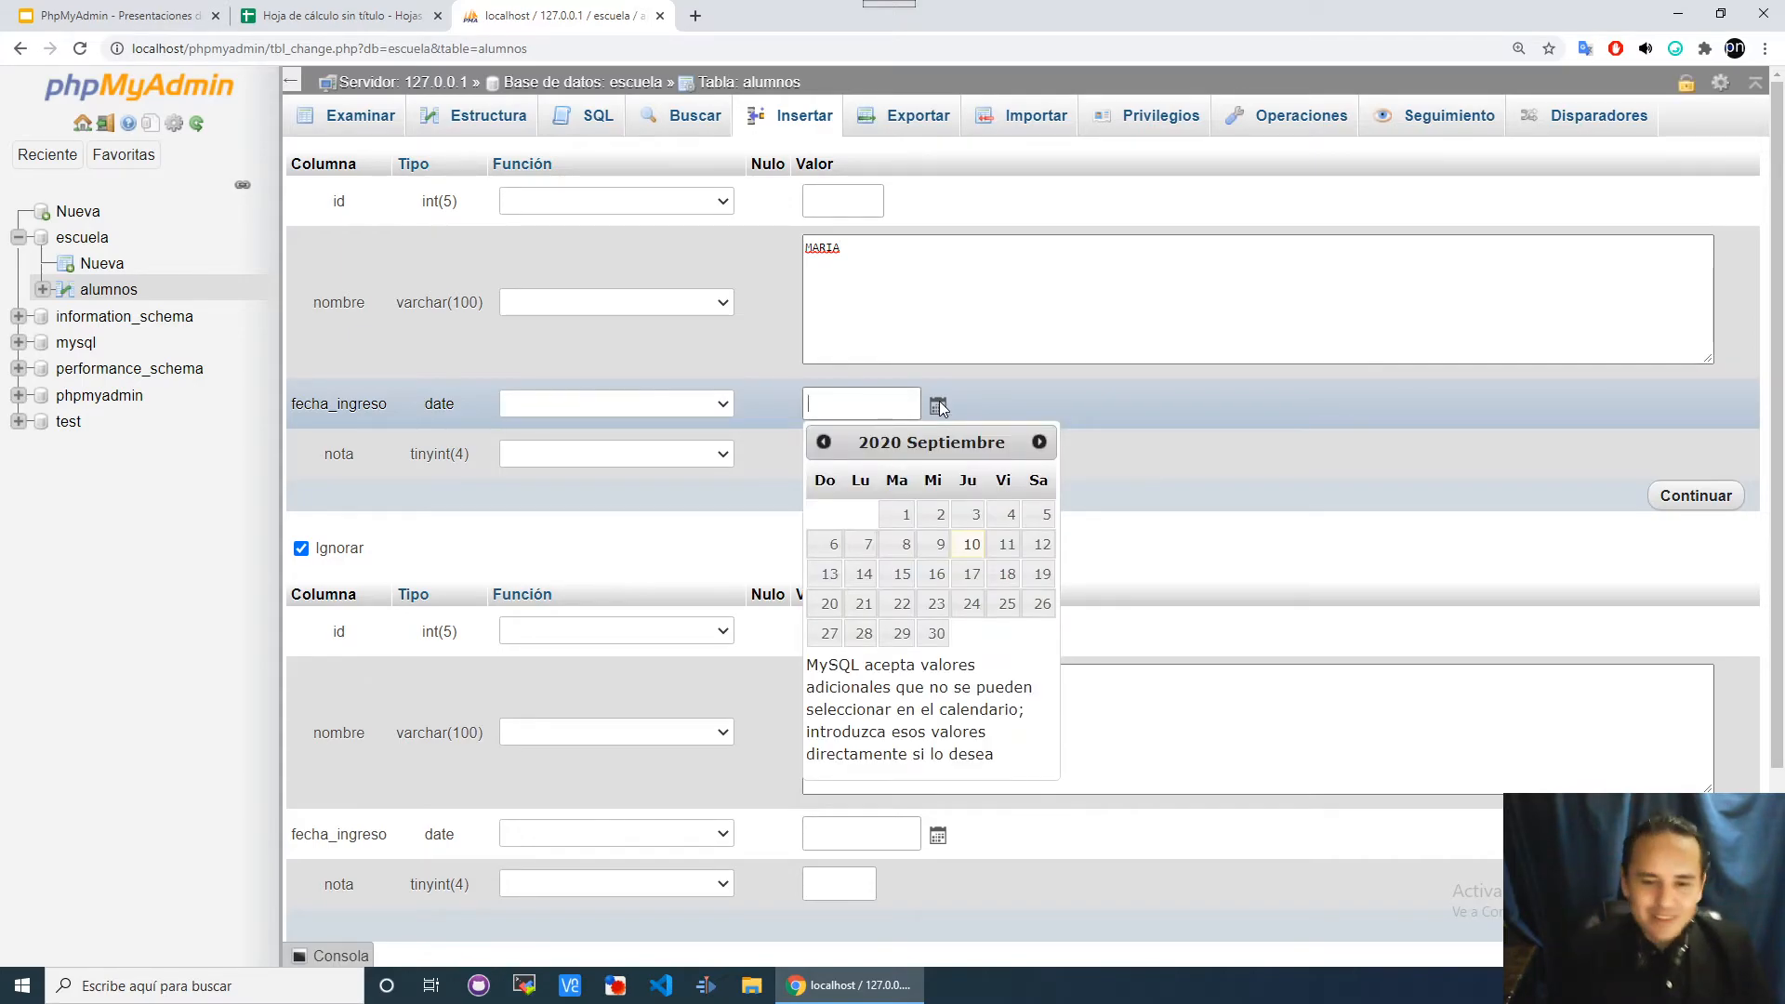
click(902, 525)
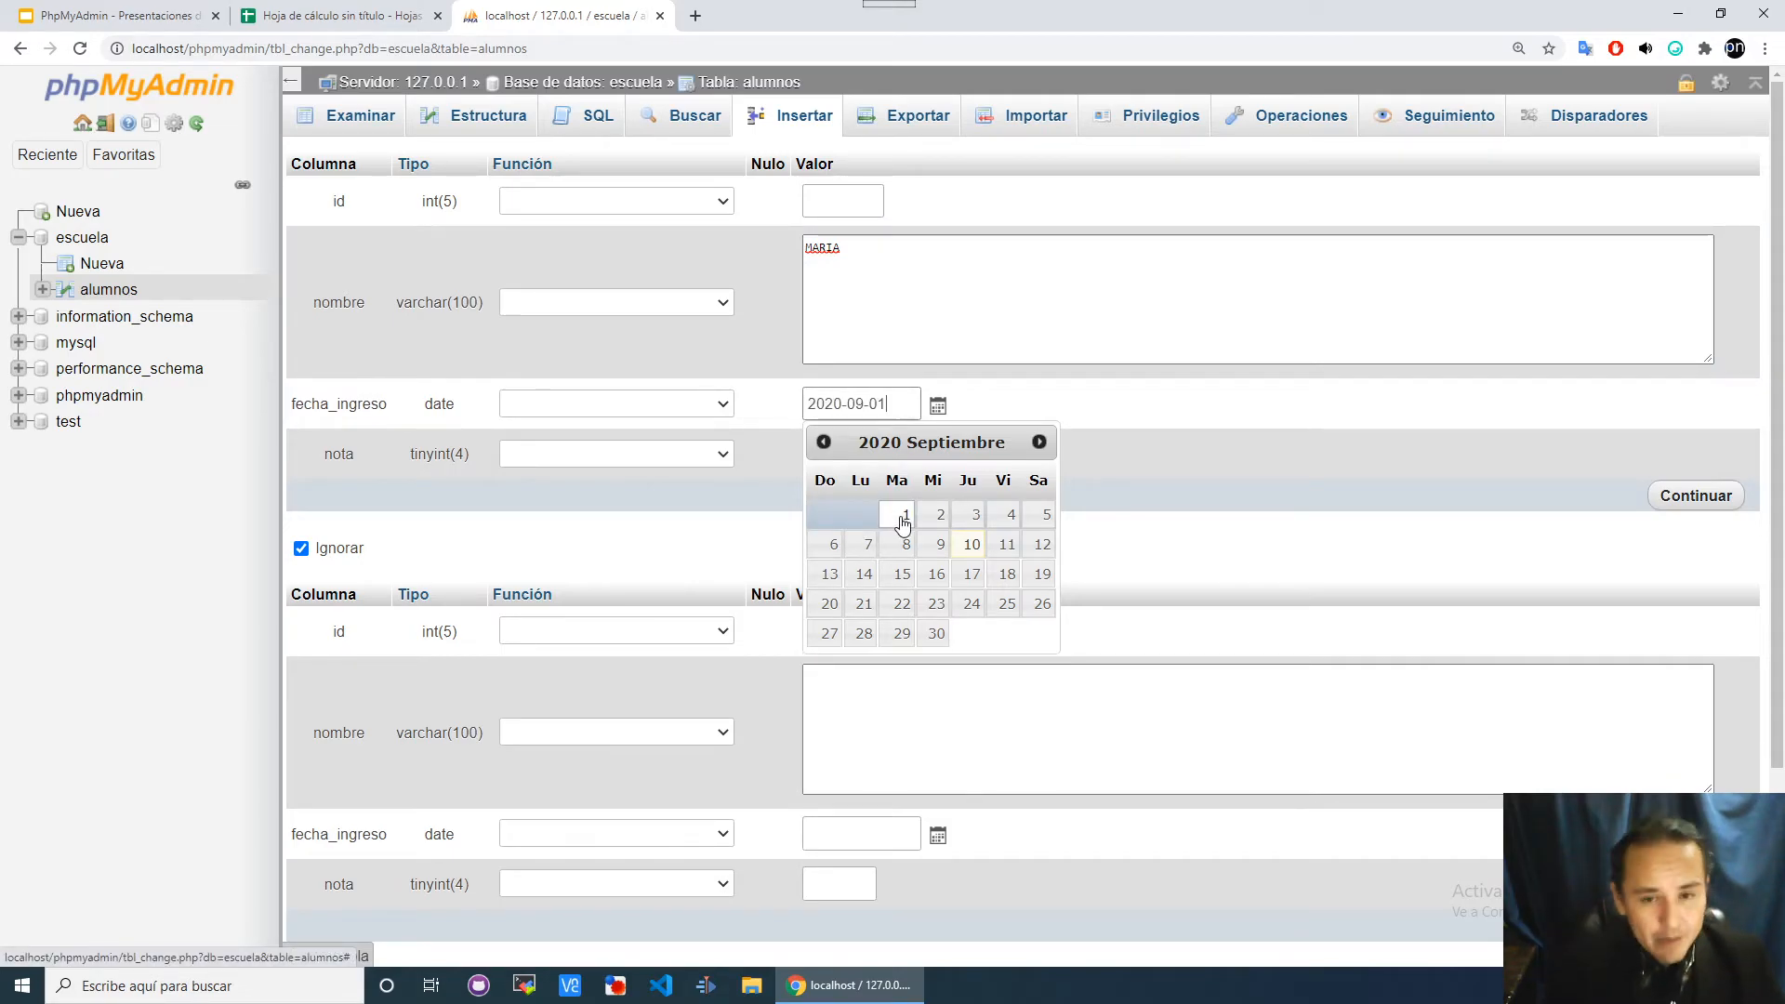
click(1147, 405)
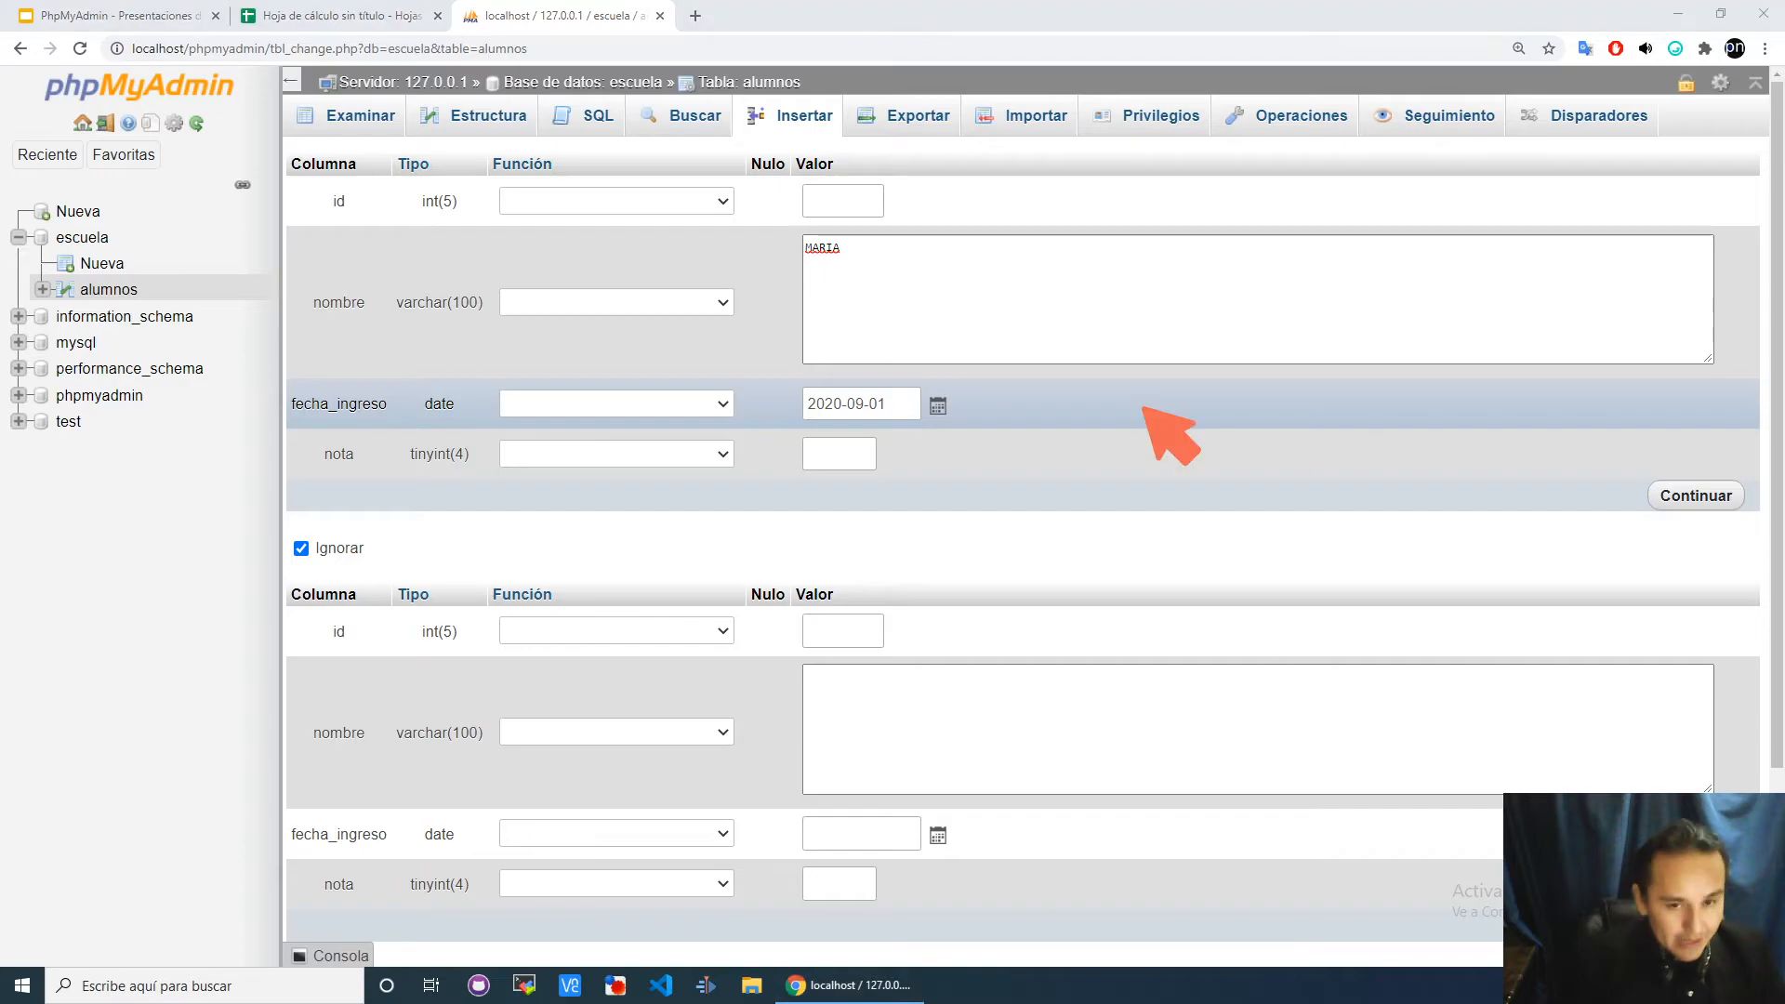
drag(804, 410, 884, 415)
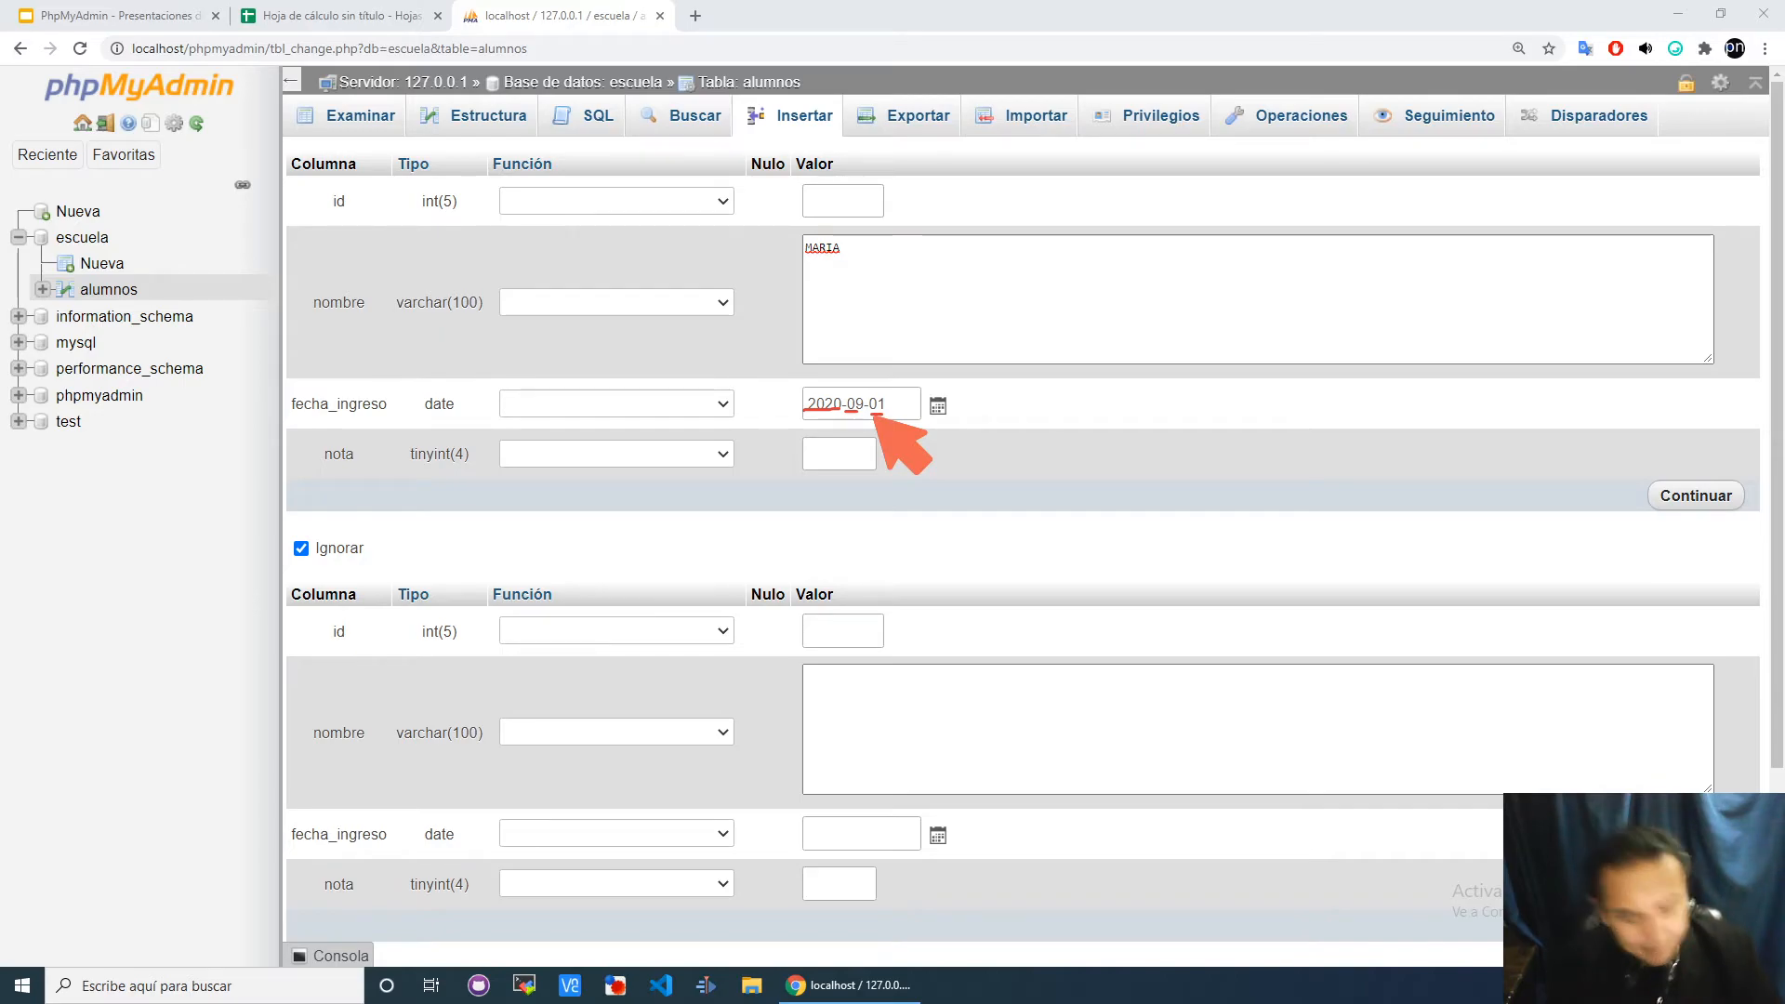
key(Escape)
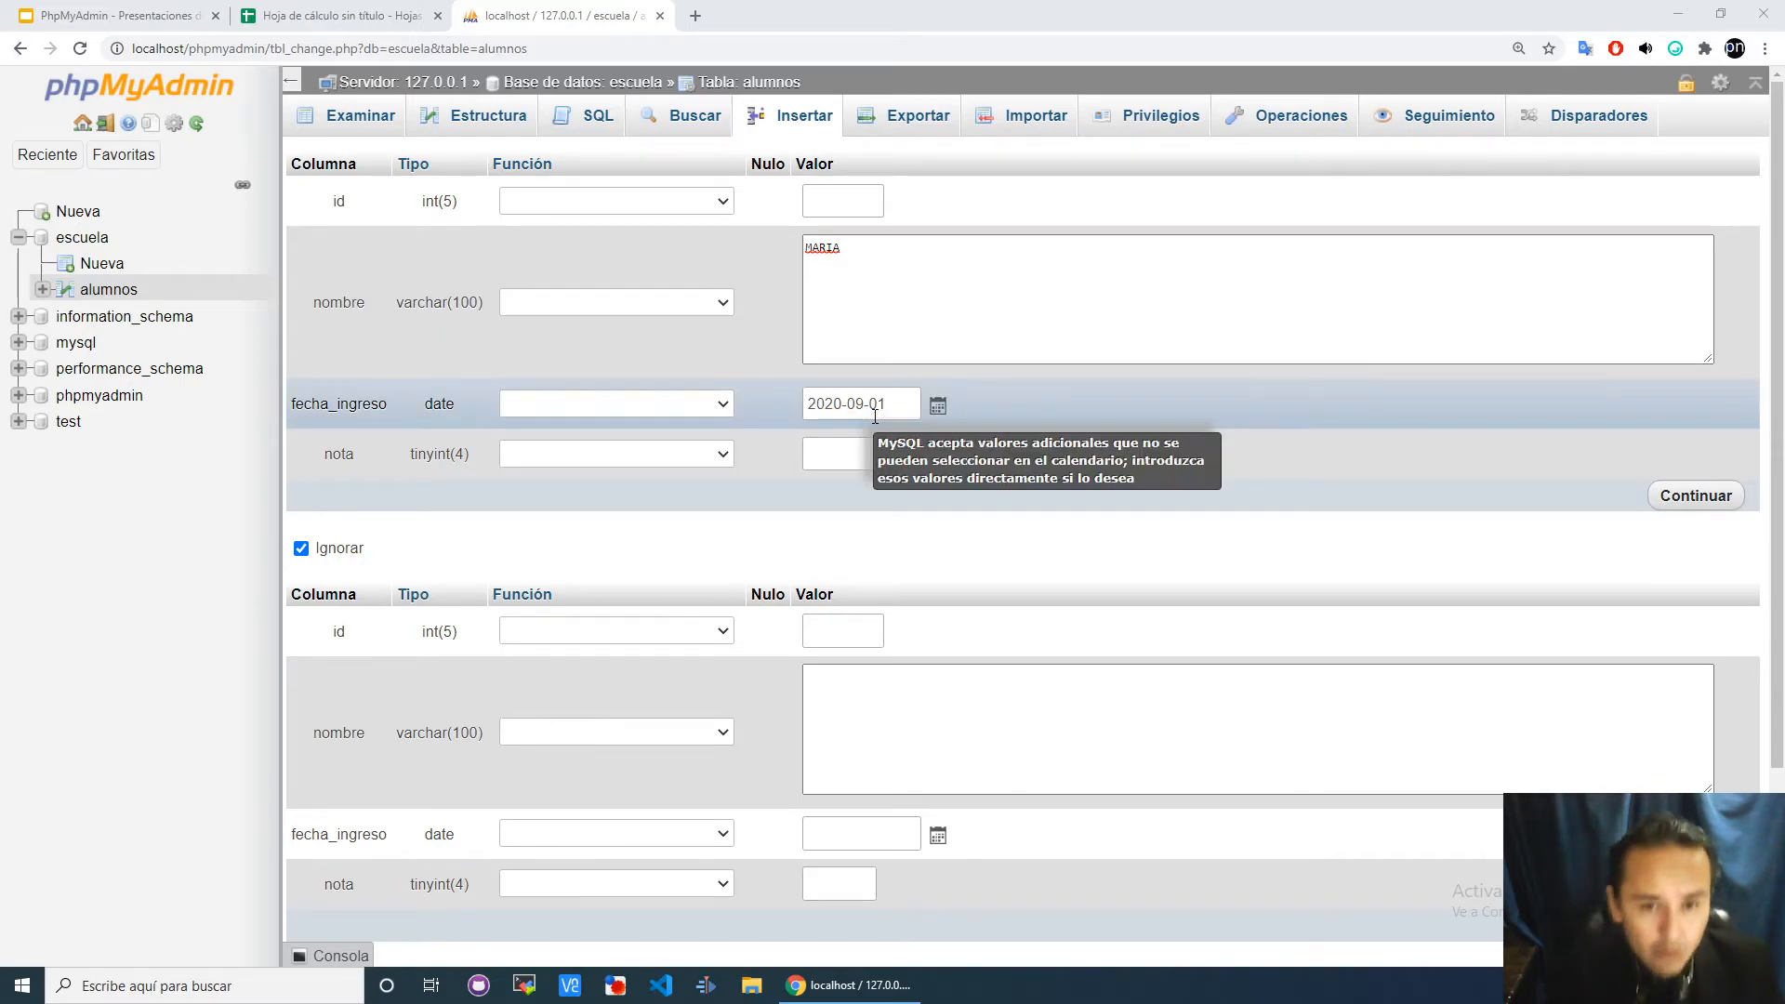
Try 300 as the nota value to test the range of the TINYINT column.
click(821, 456)
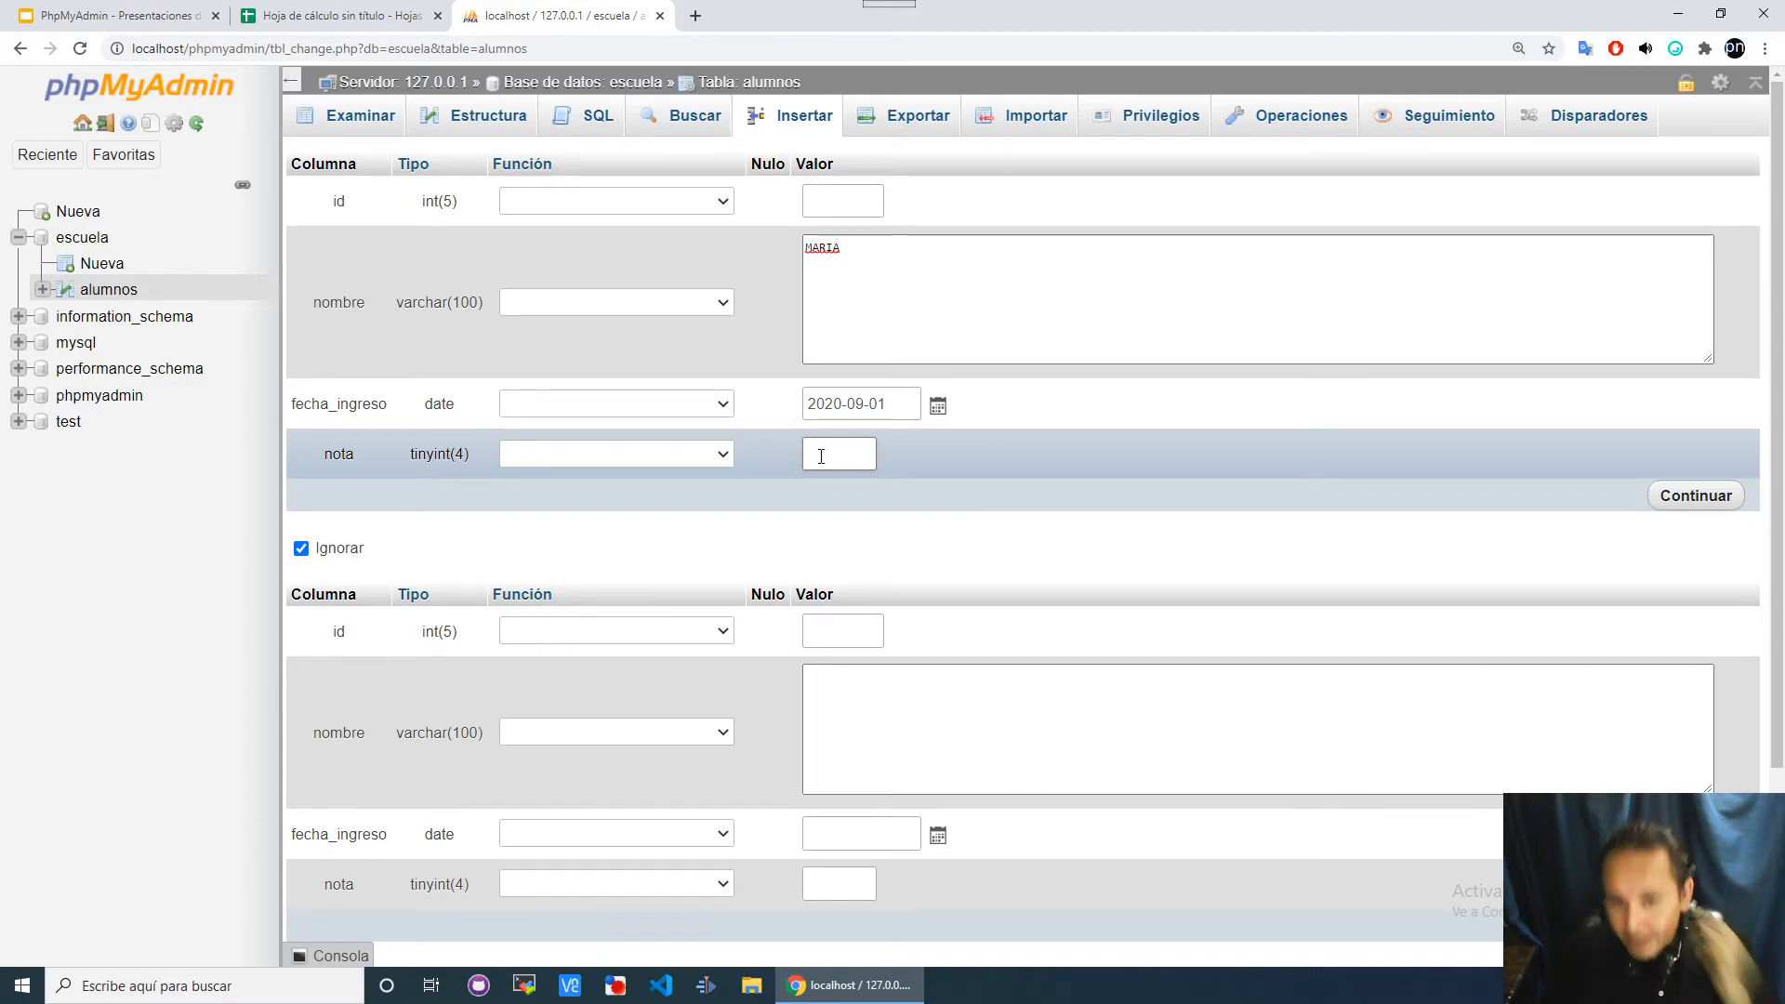
text(300)
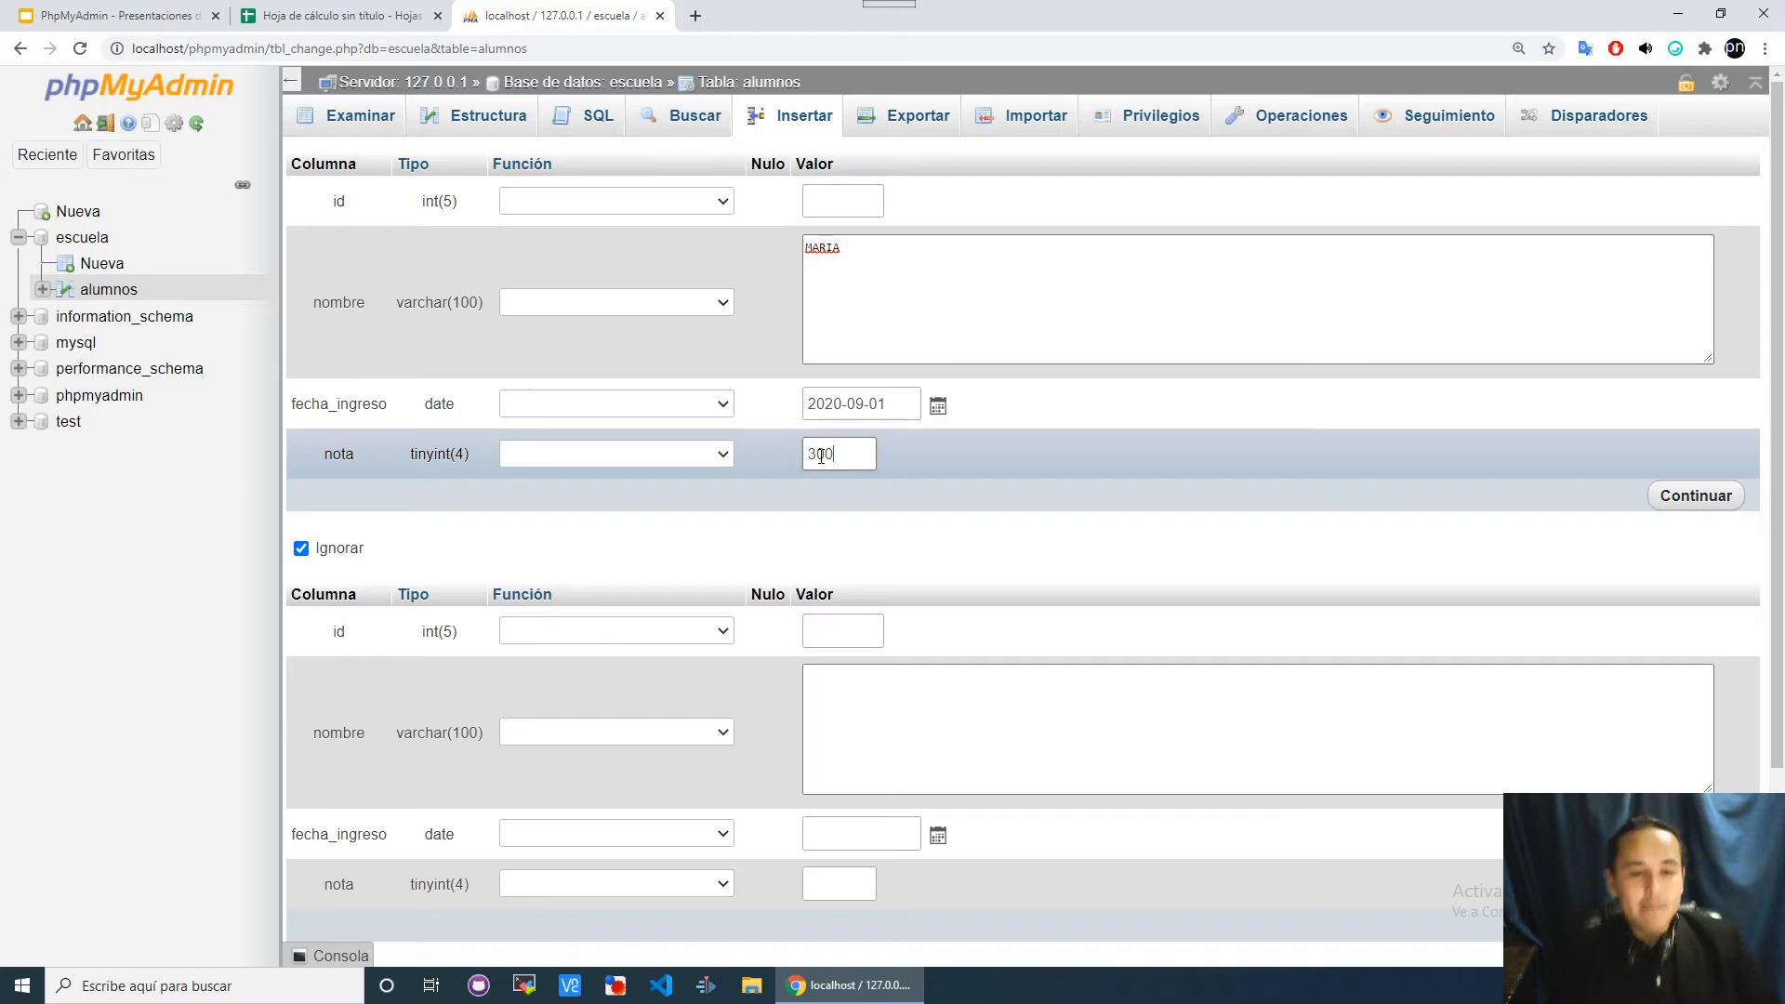
click(930, 455)
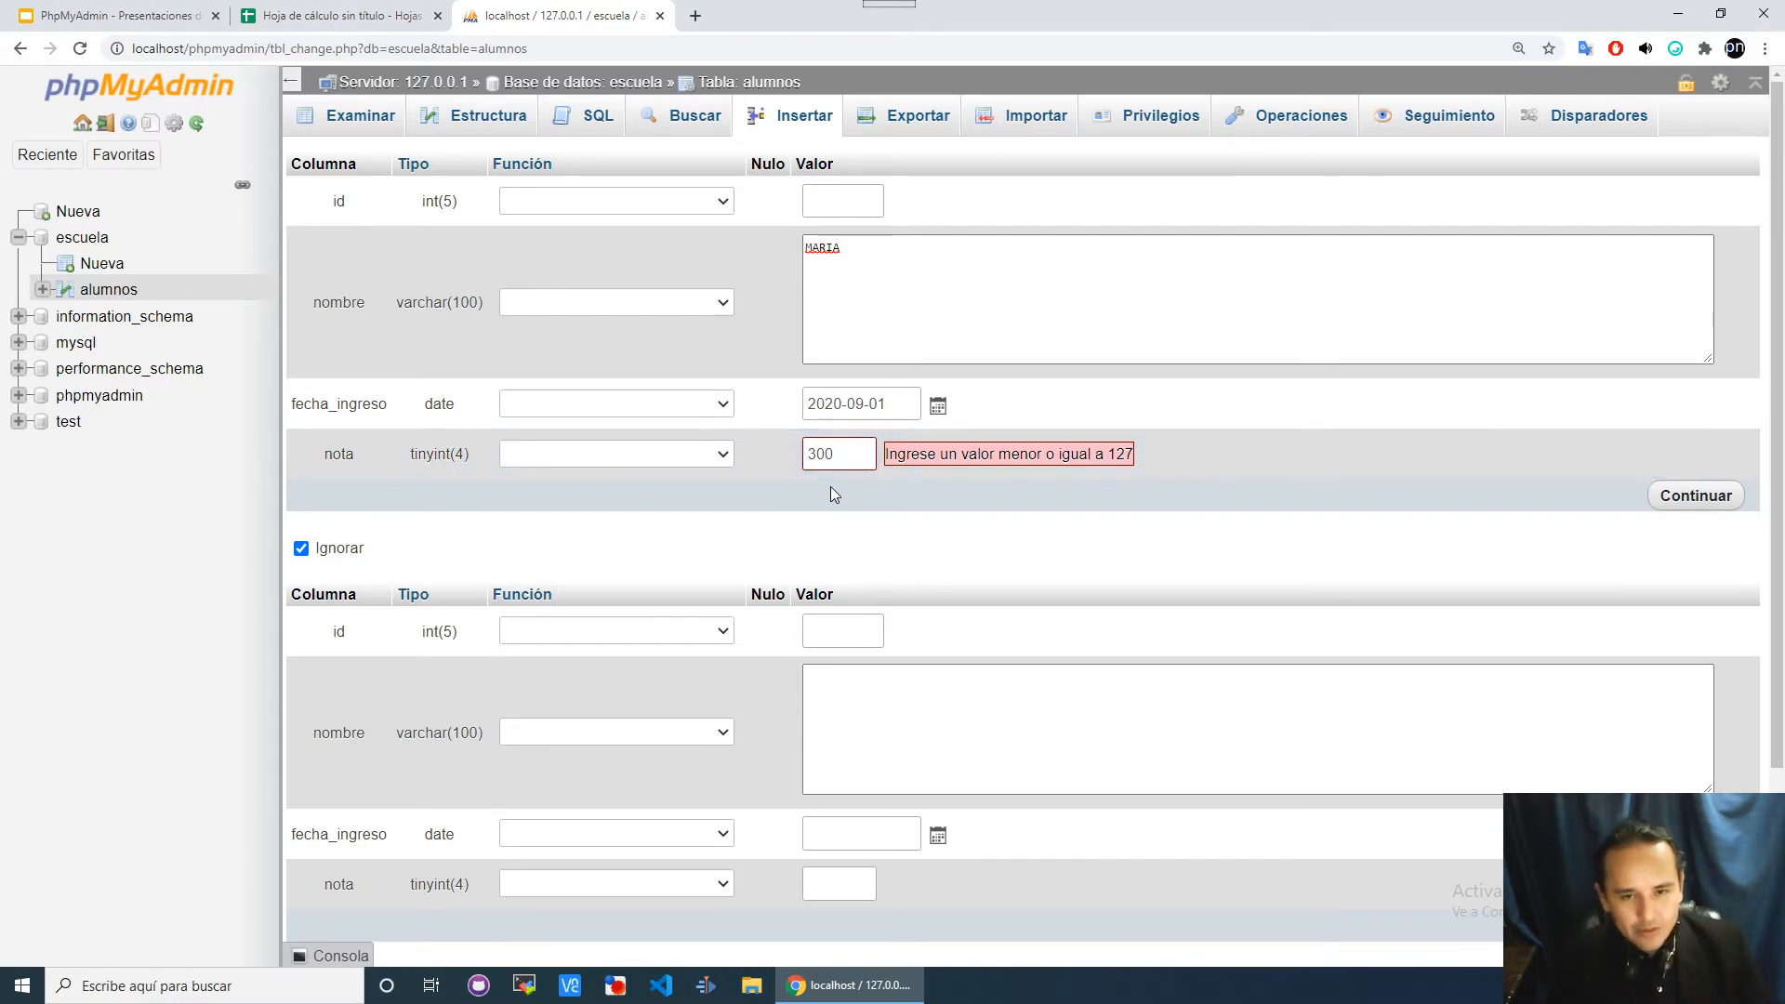
Set nota to 10 and insert the new row into the alumnos table.
double_click(861, 448)
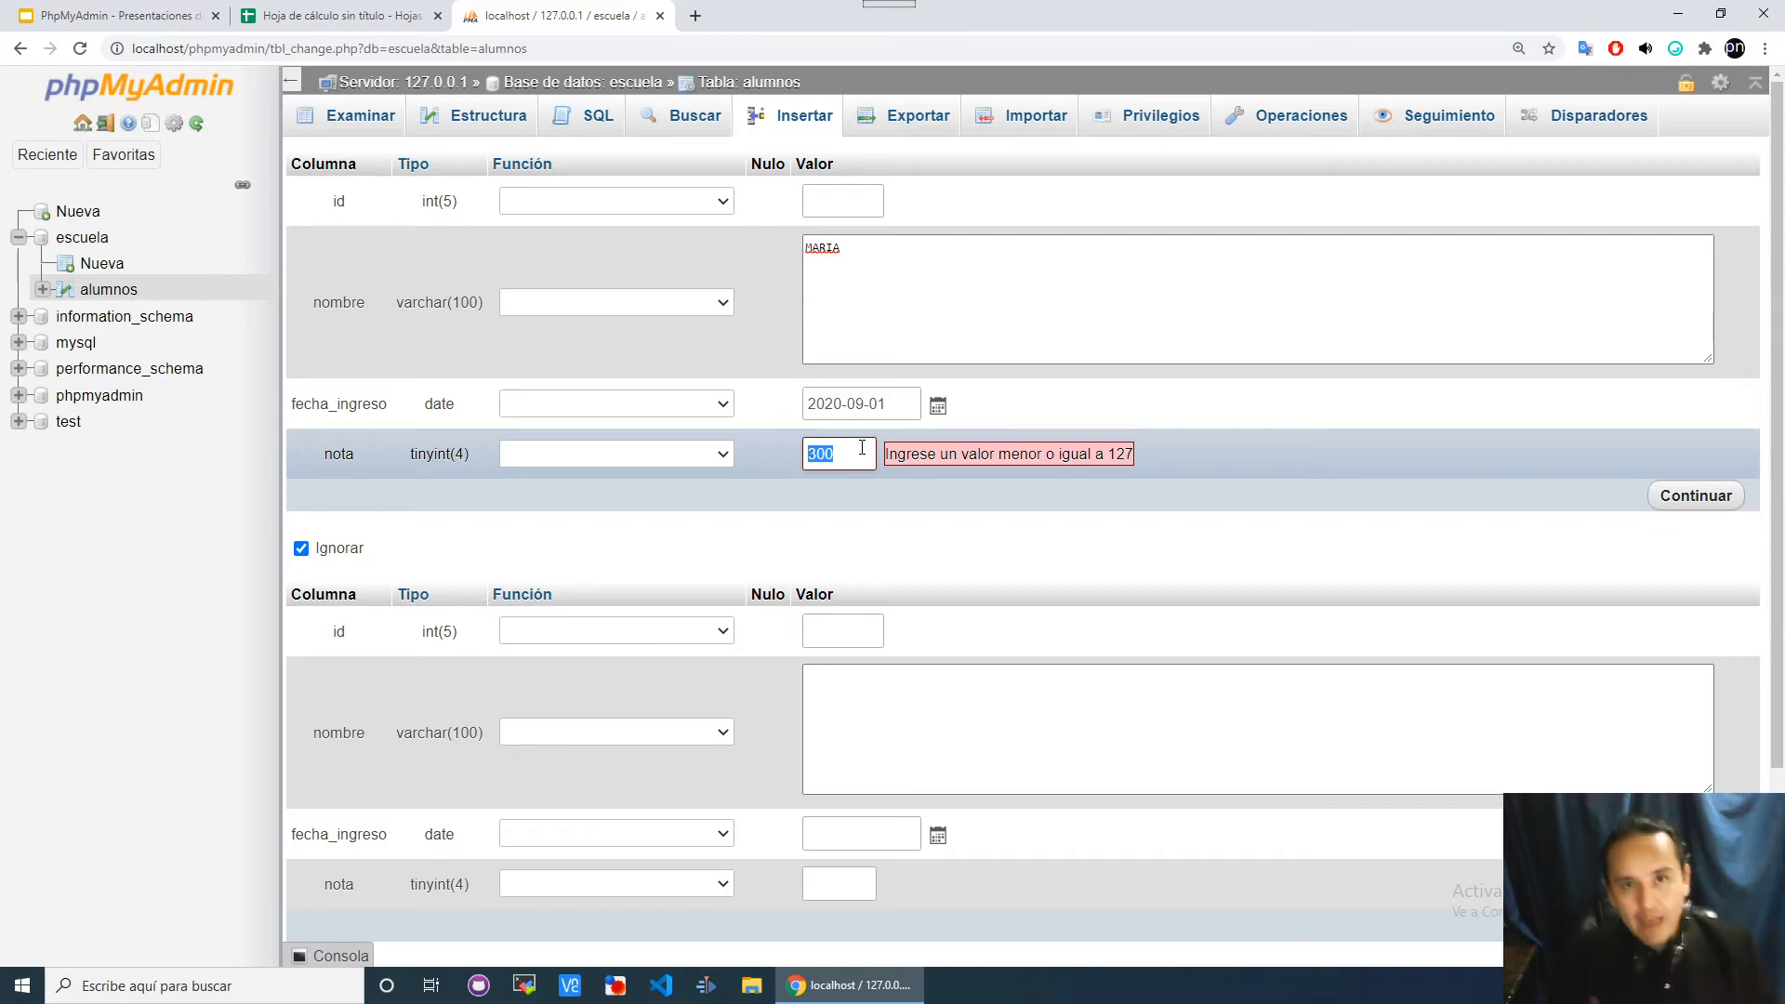
text(10)
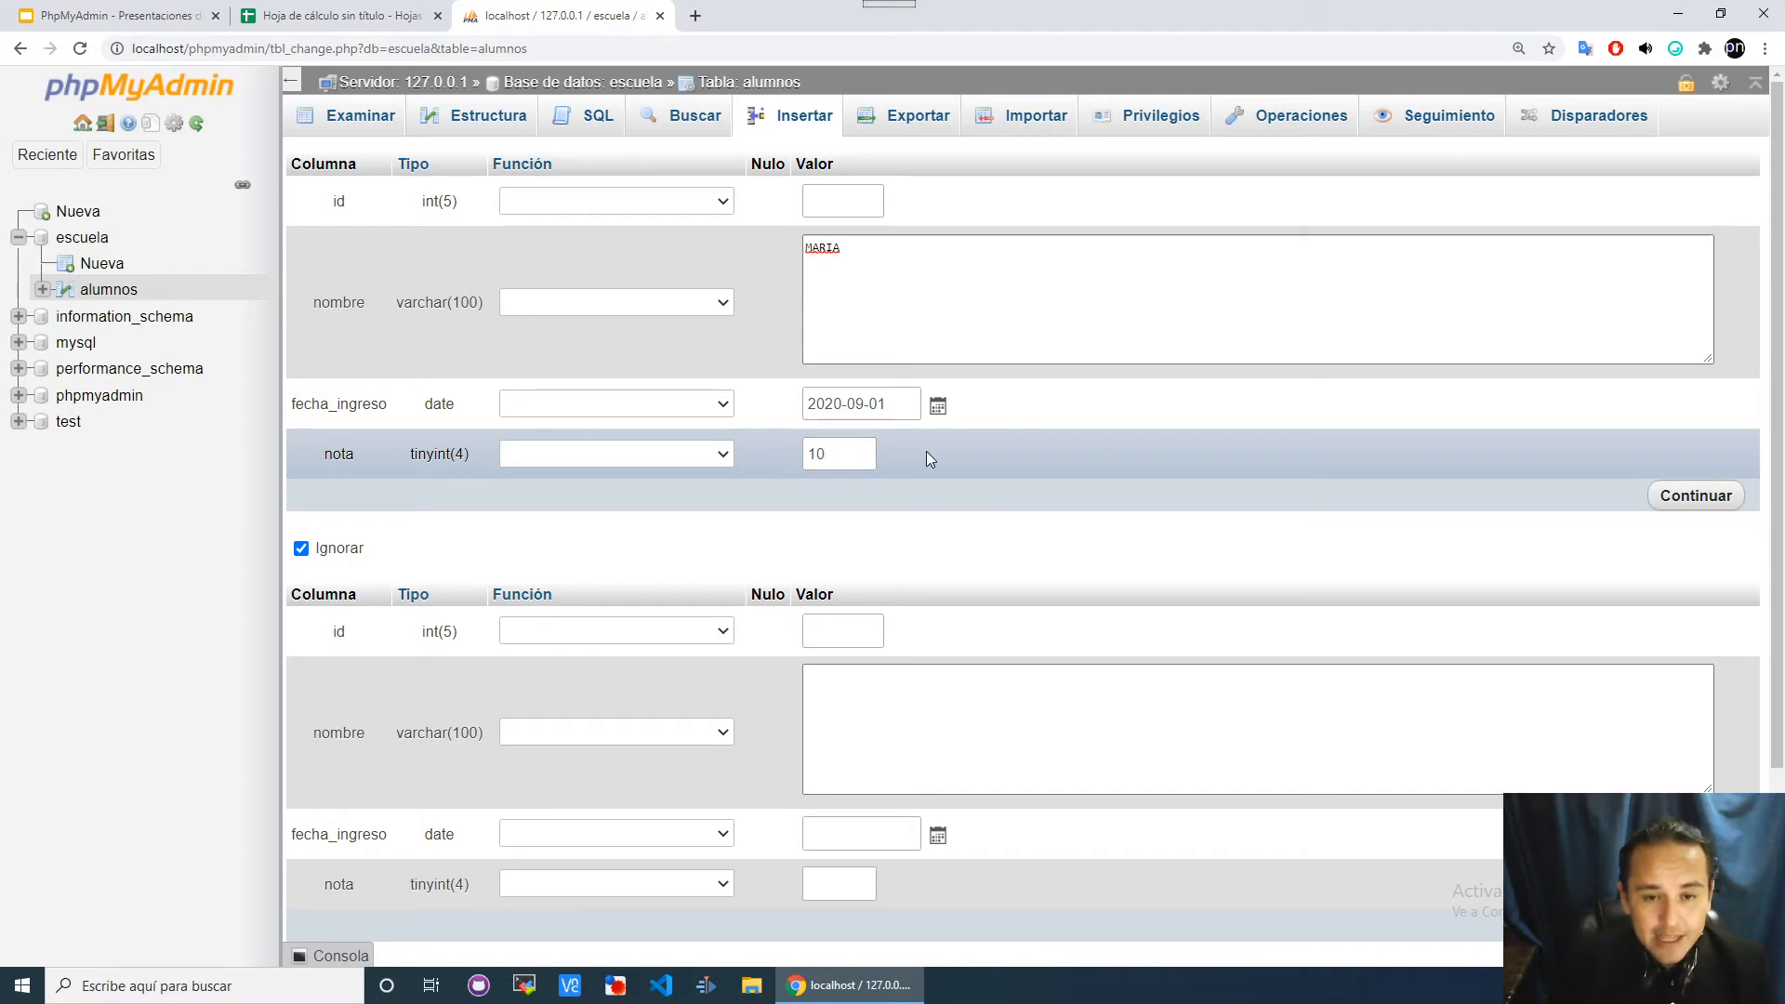
click(1697, 495)
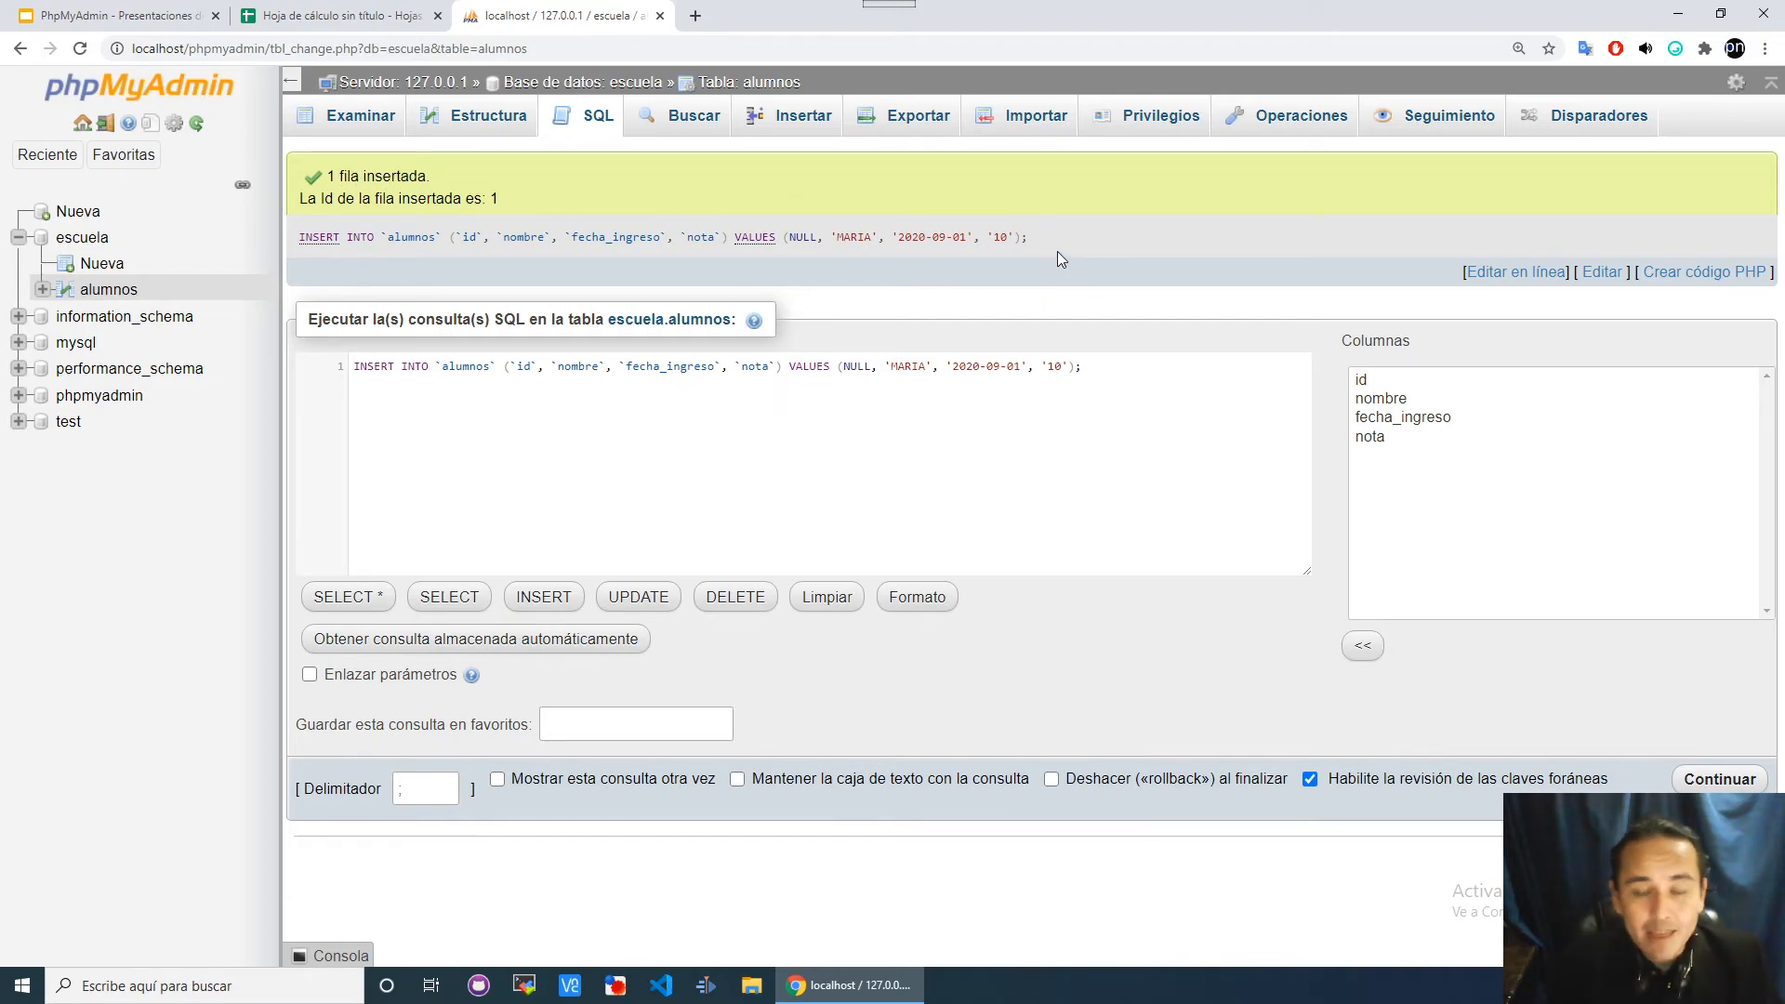
Examine the generated INSERT INTO statement for the new alumnos row at a larger zoom.
key(ctrl+plus)
key(ctrl+plus)
drag(1452, 314, 443, 283)
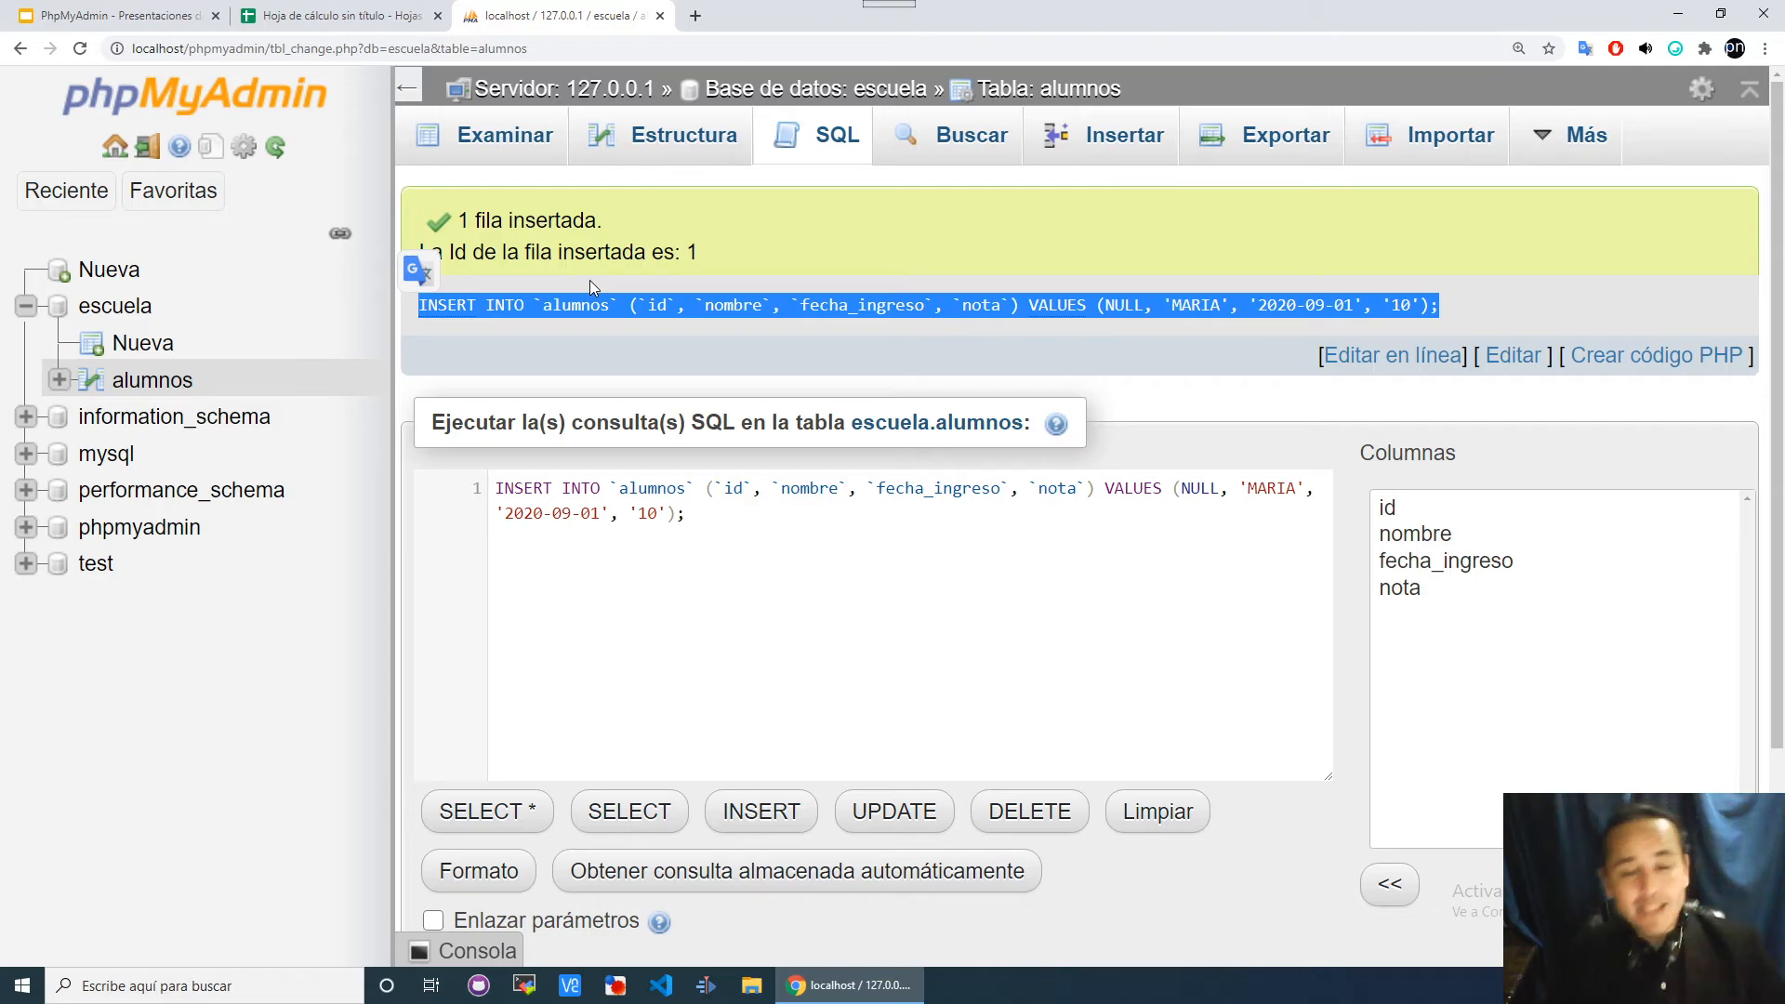
click(1453, 313)
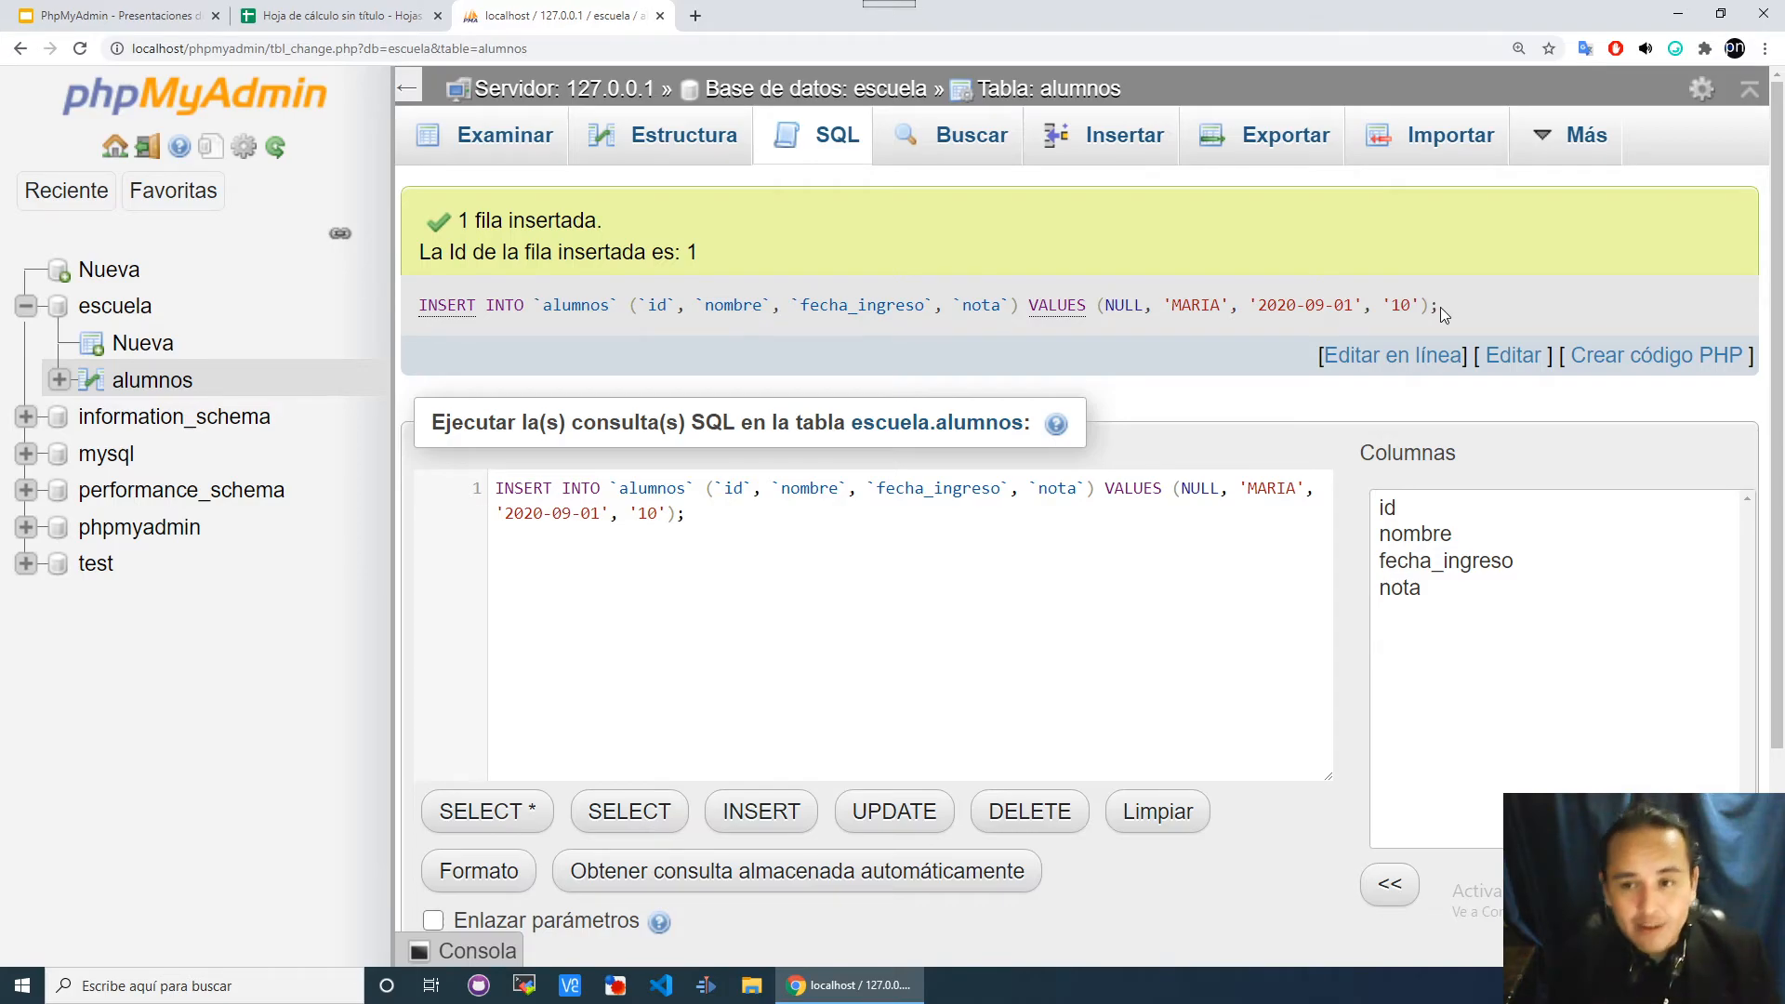
drag(1432, 307, 419, 307)
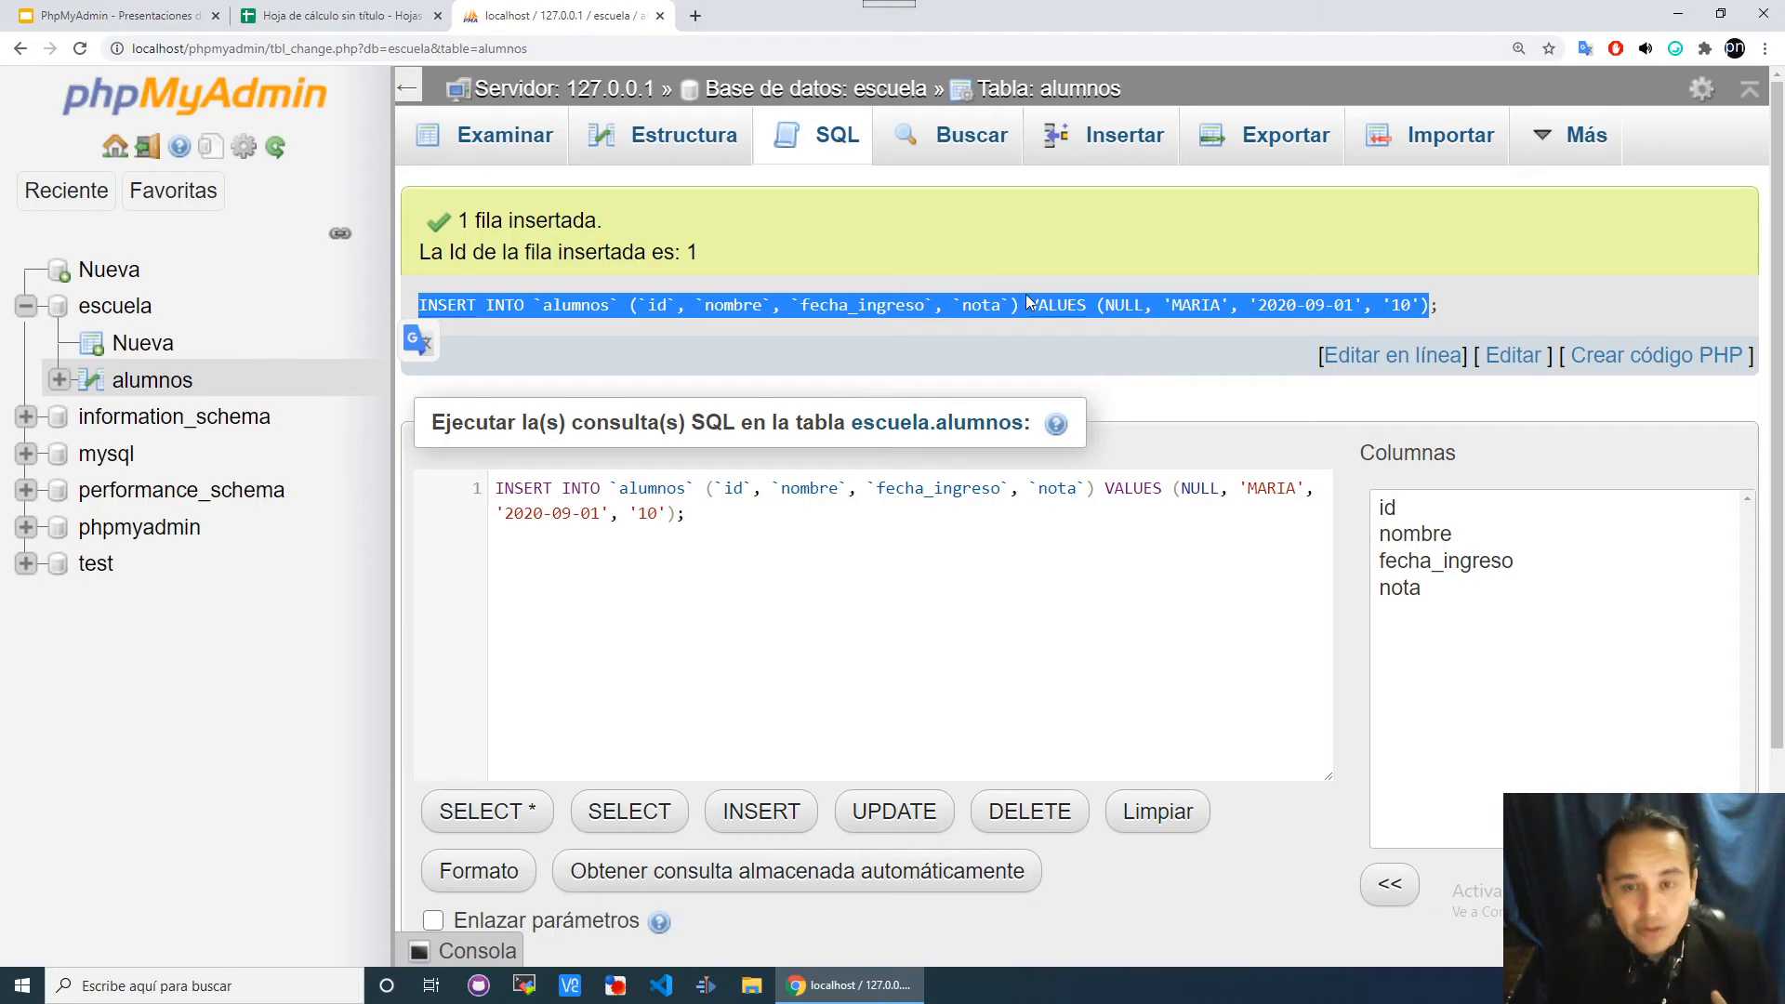
click(1443, 305)
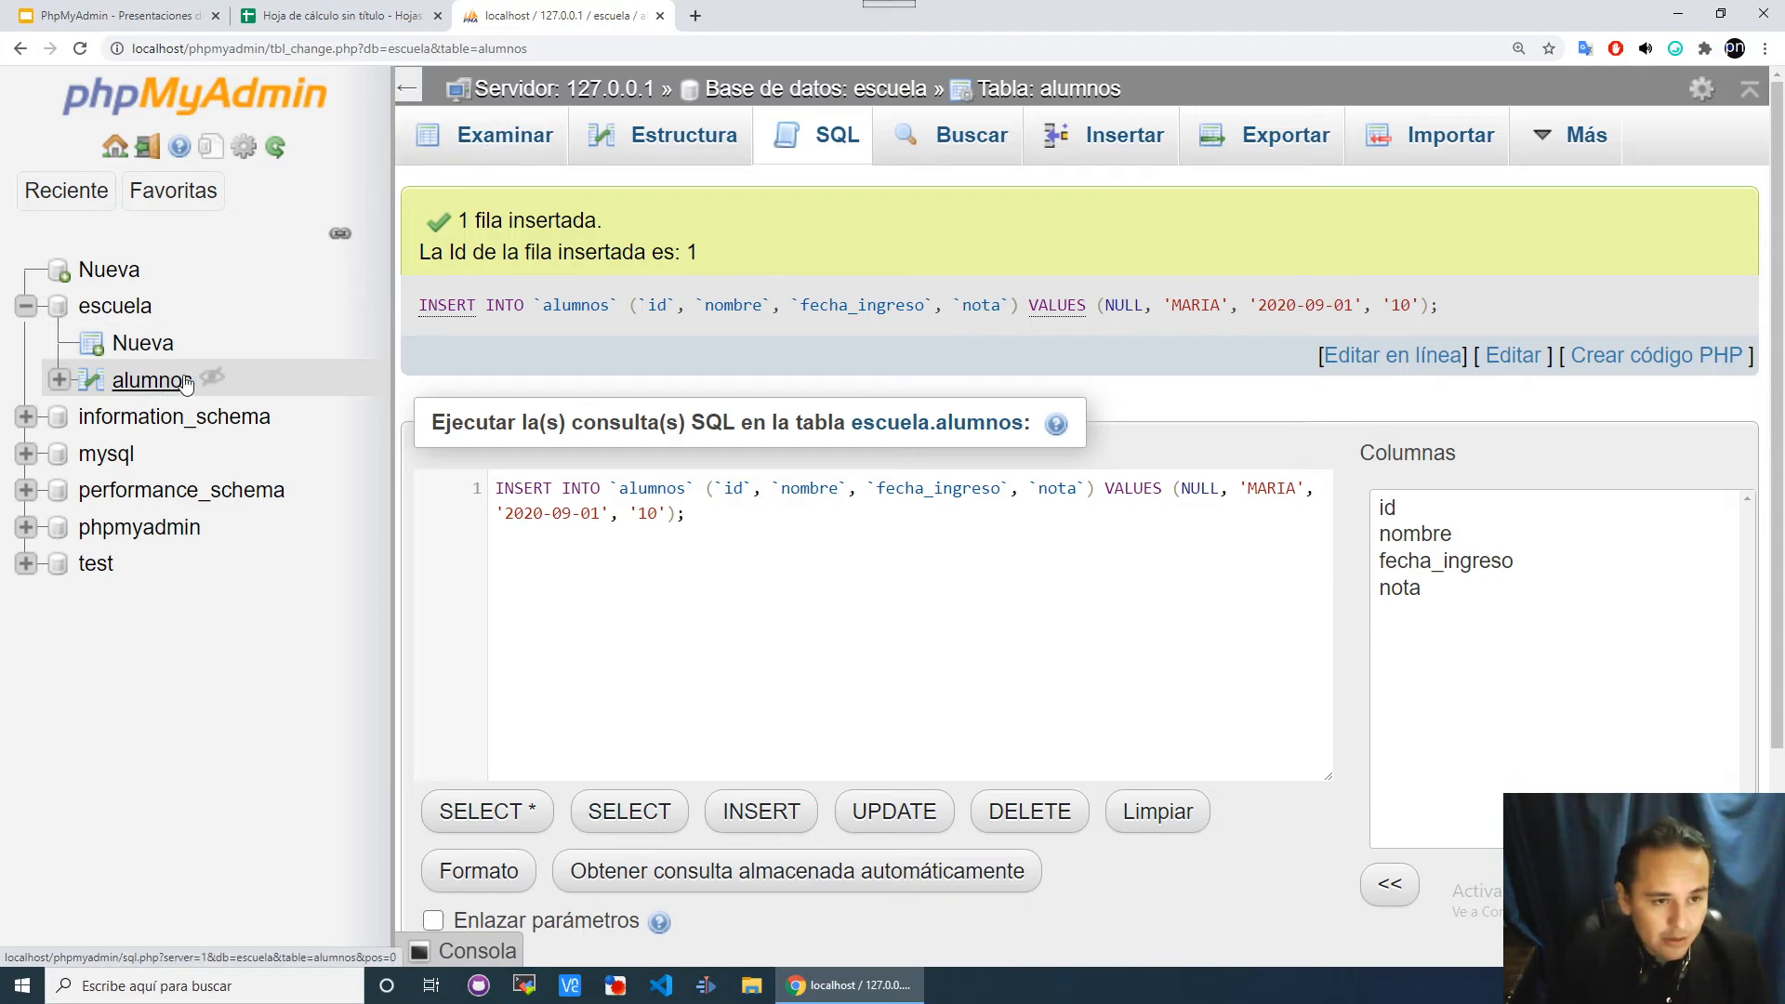
Browse the alumnos rows, and begin a second record with the student's first name in nombre.
click(483, 155)
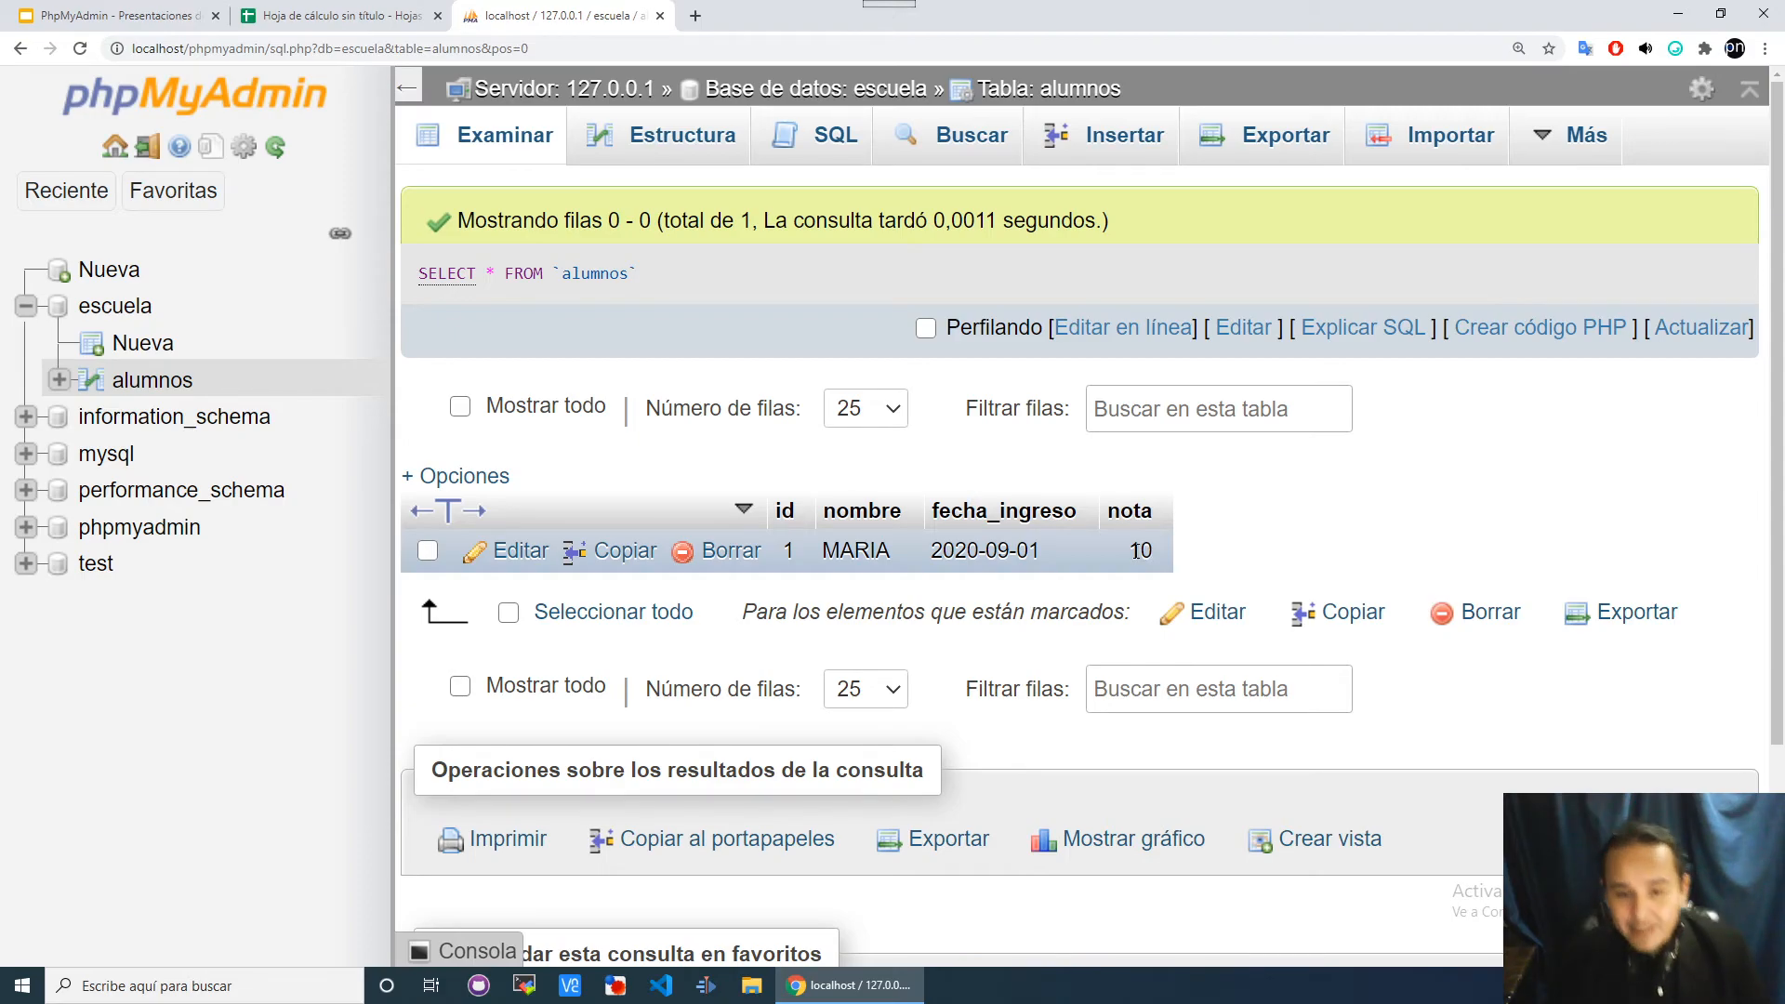
click(1126, 135)
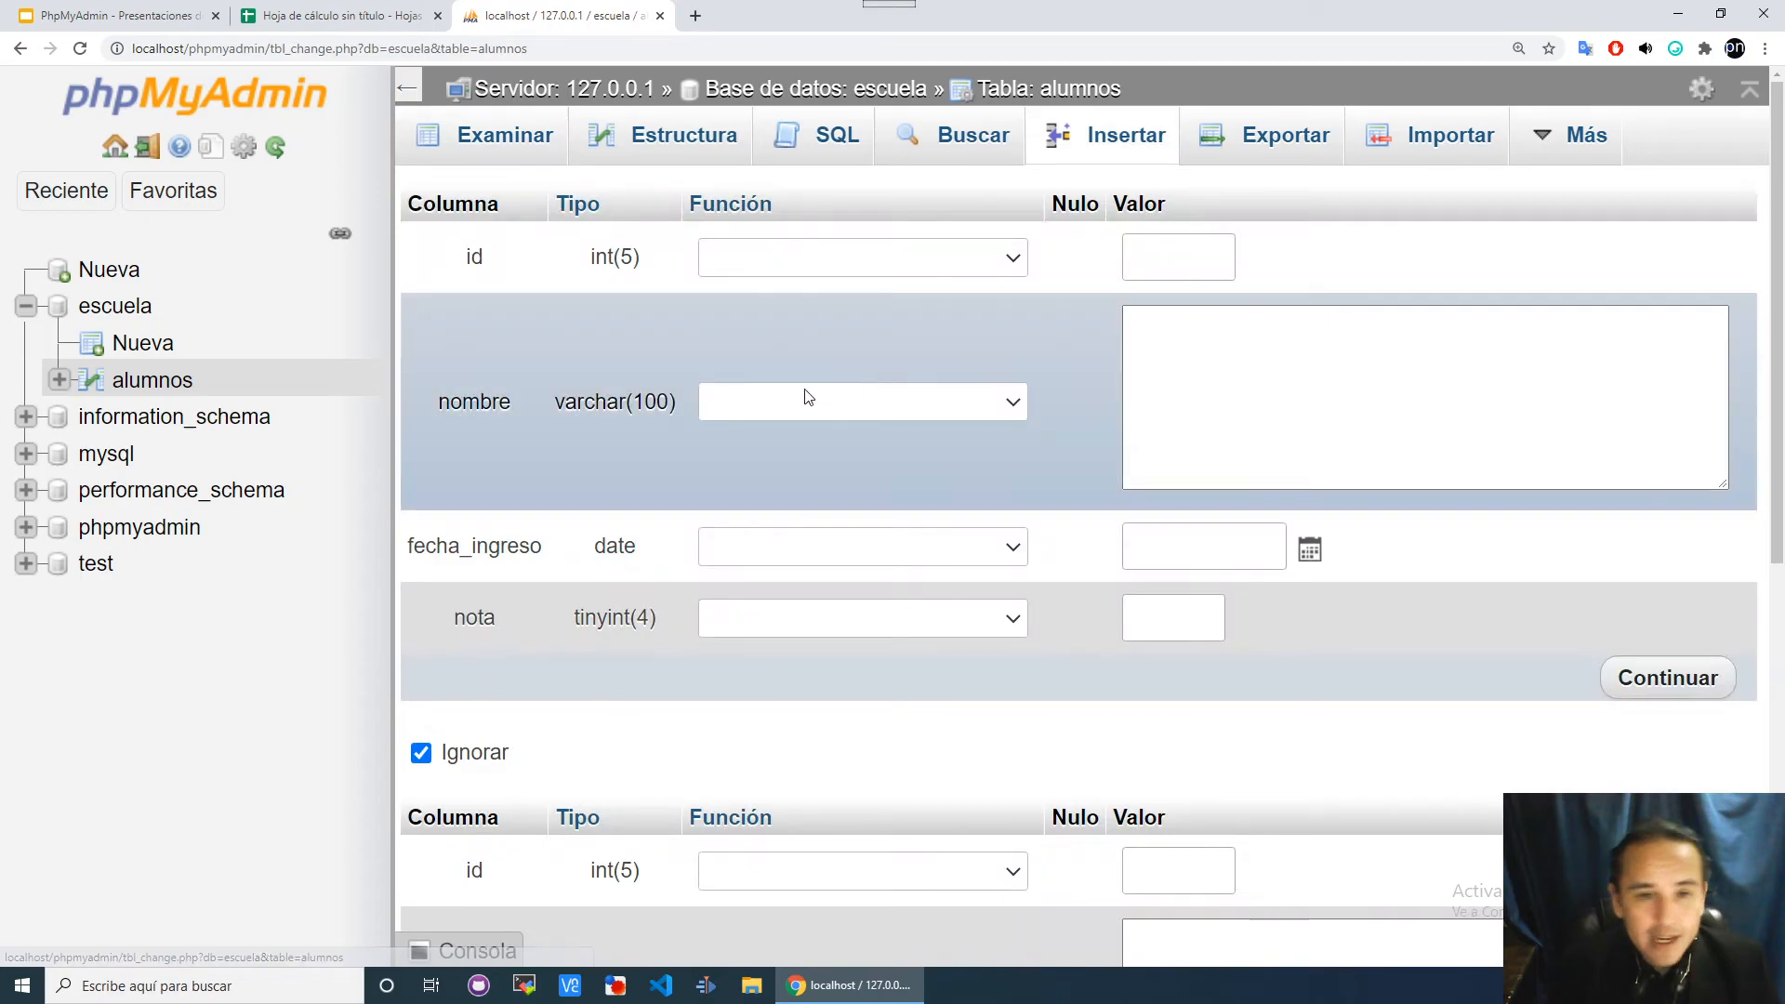
click(1175, 369)
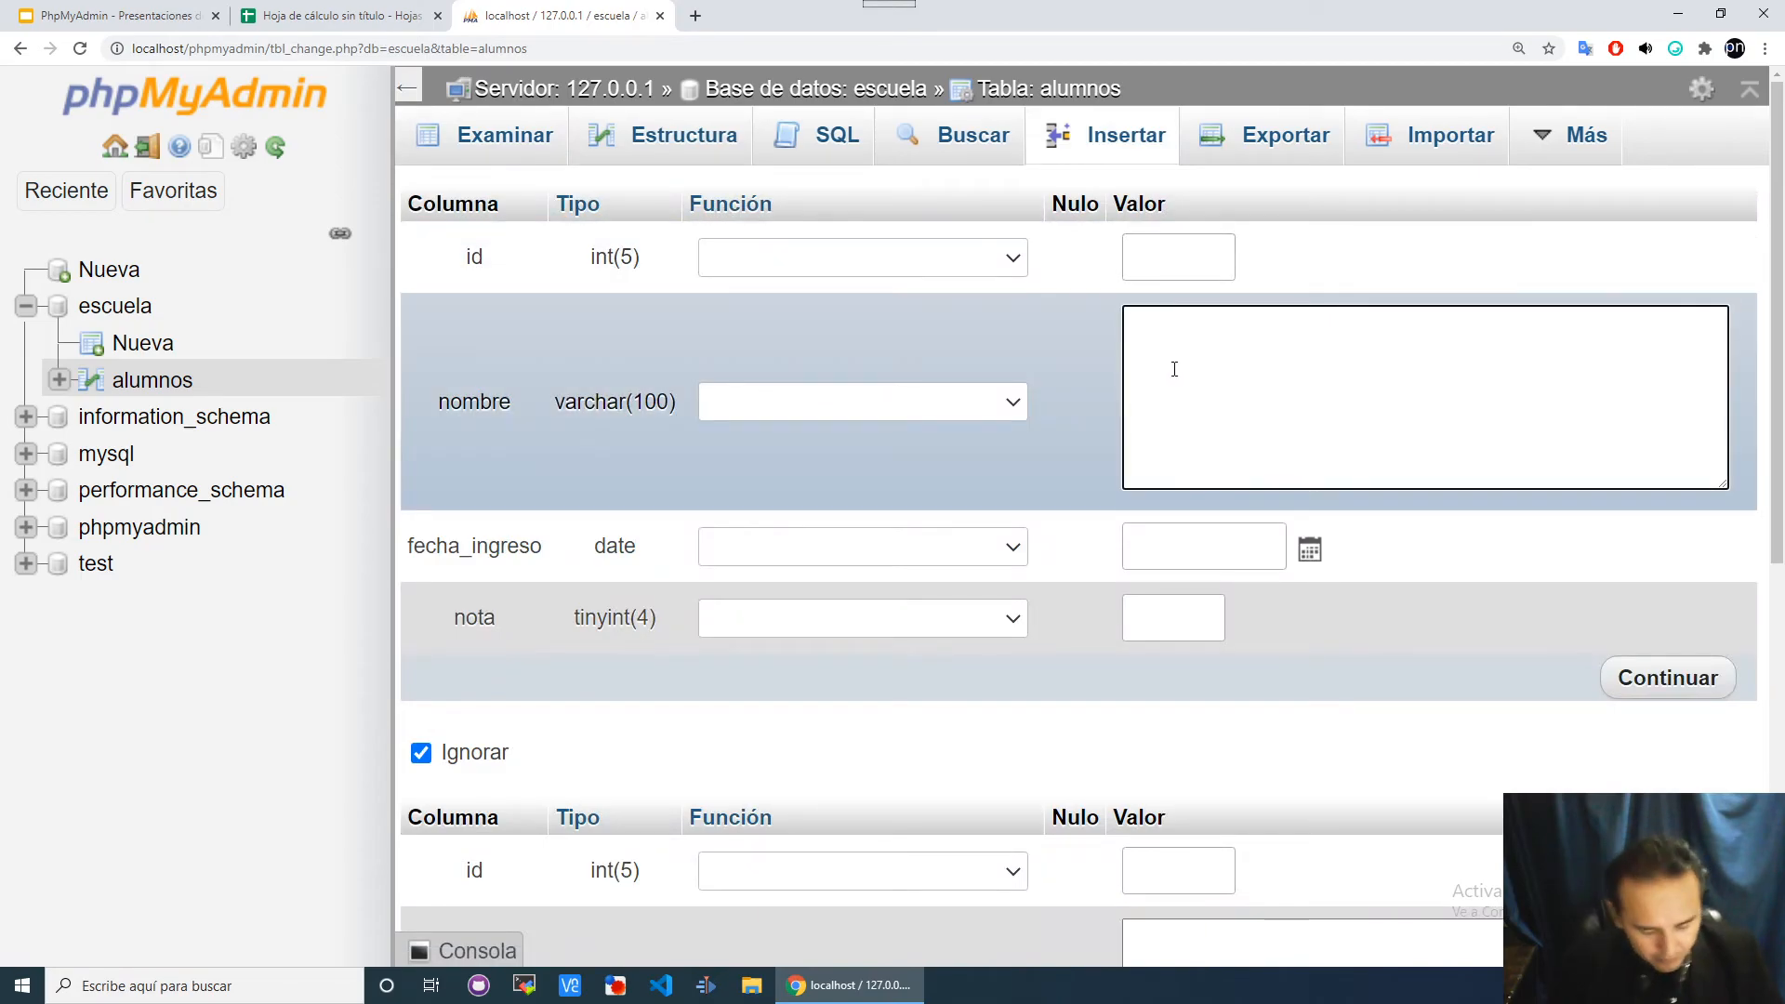
text(PEPWE)
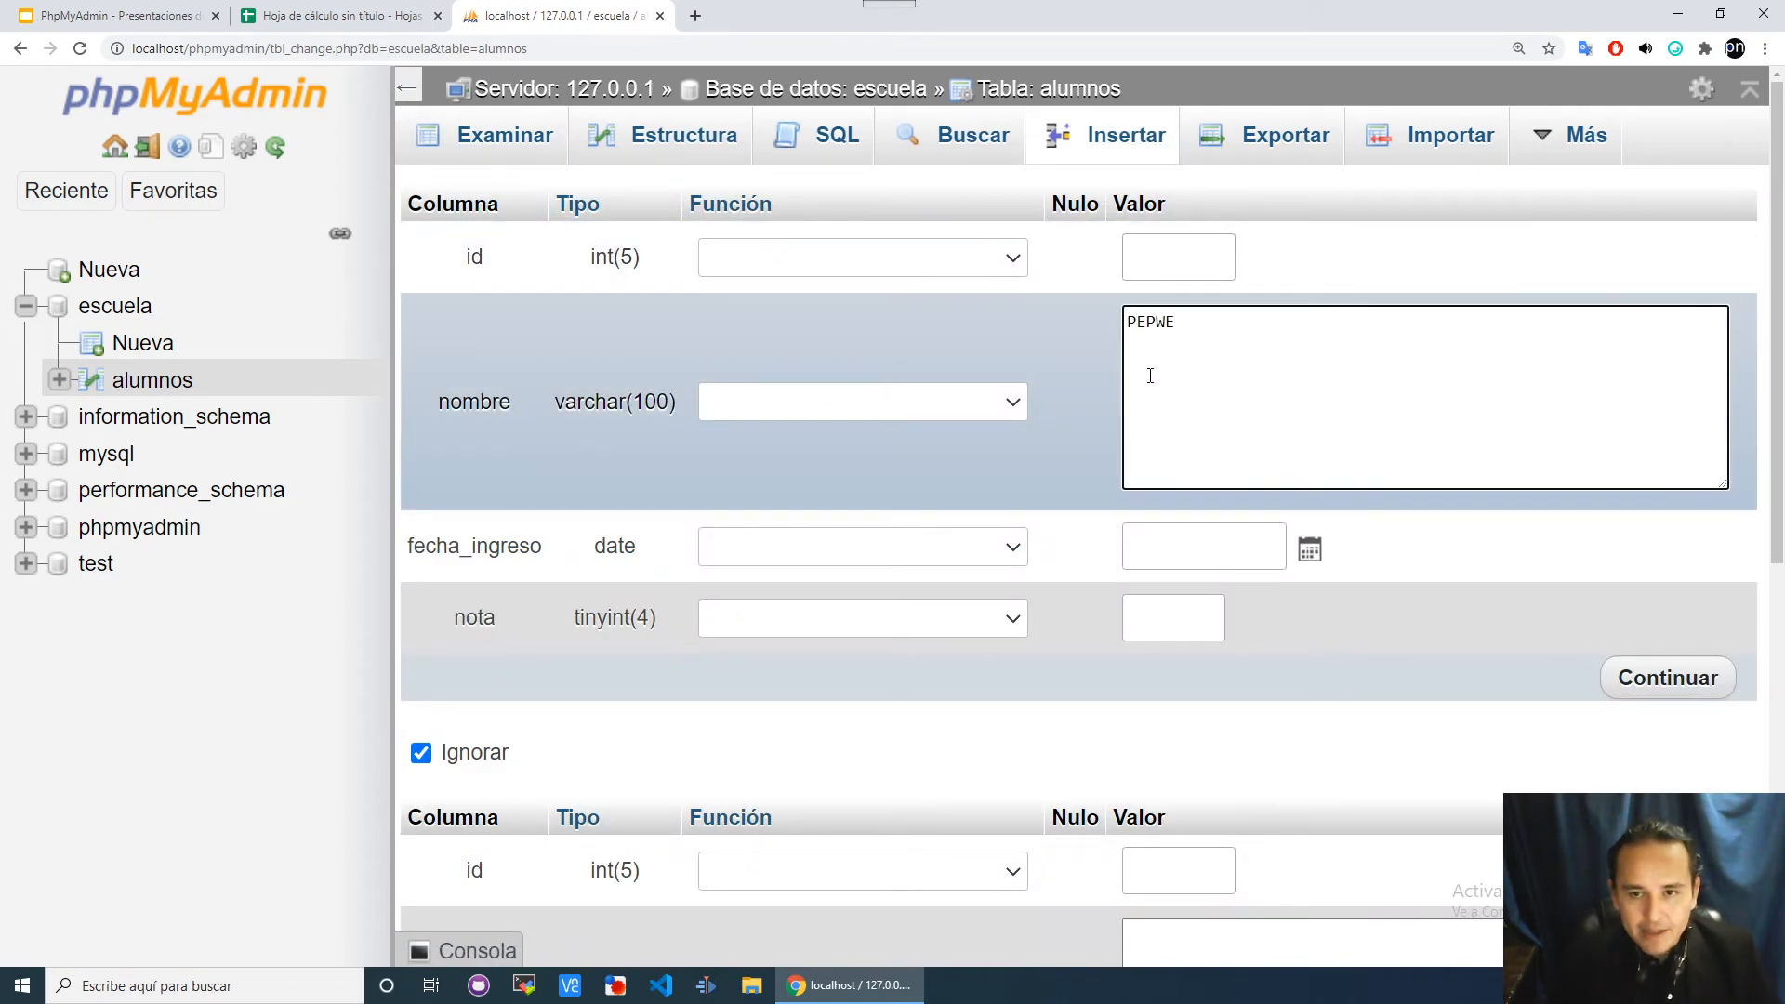
key(BackSpace)
key(BackSpace)
text(E)
Insert the row with fecha_ingreso 2020-09-01 and nota 9, and browse the alumnos table's rows.
click(1311, 548)
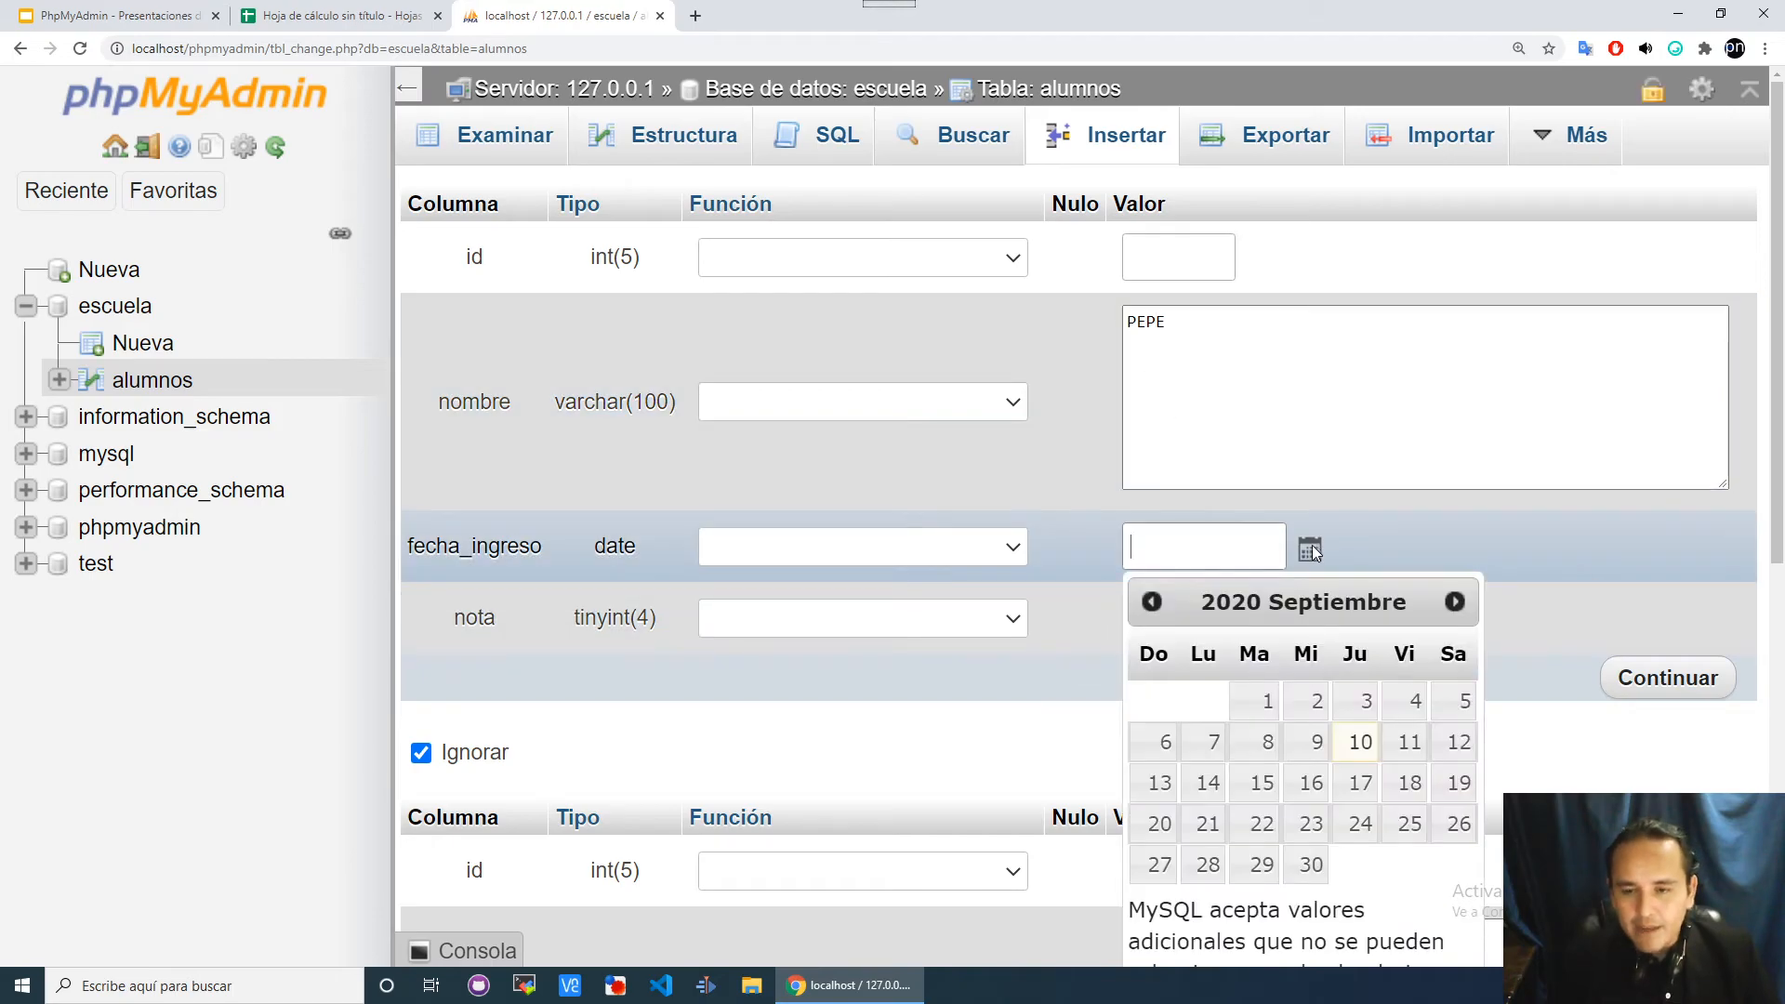
click(1257, 703)
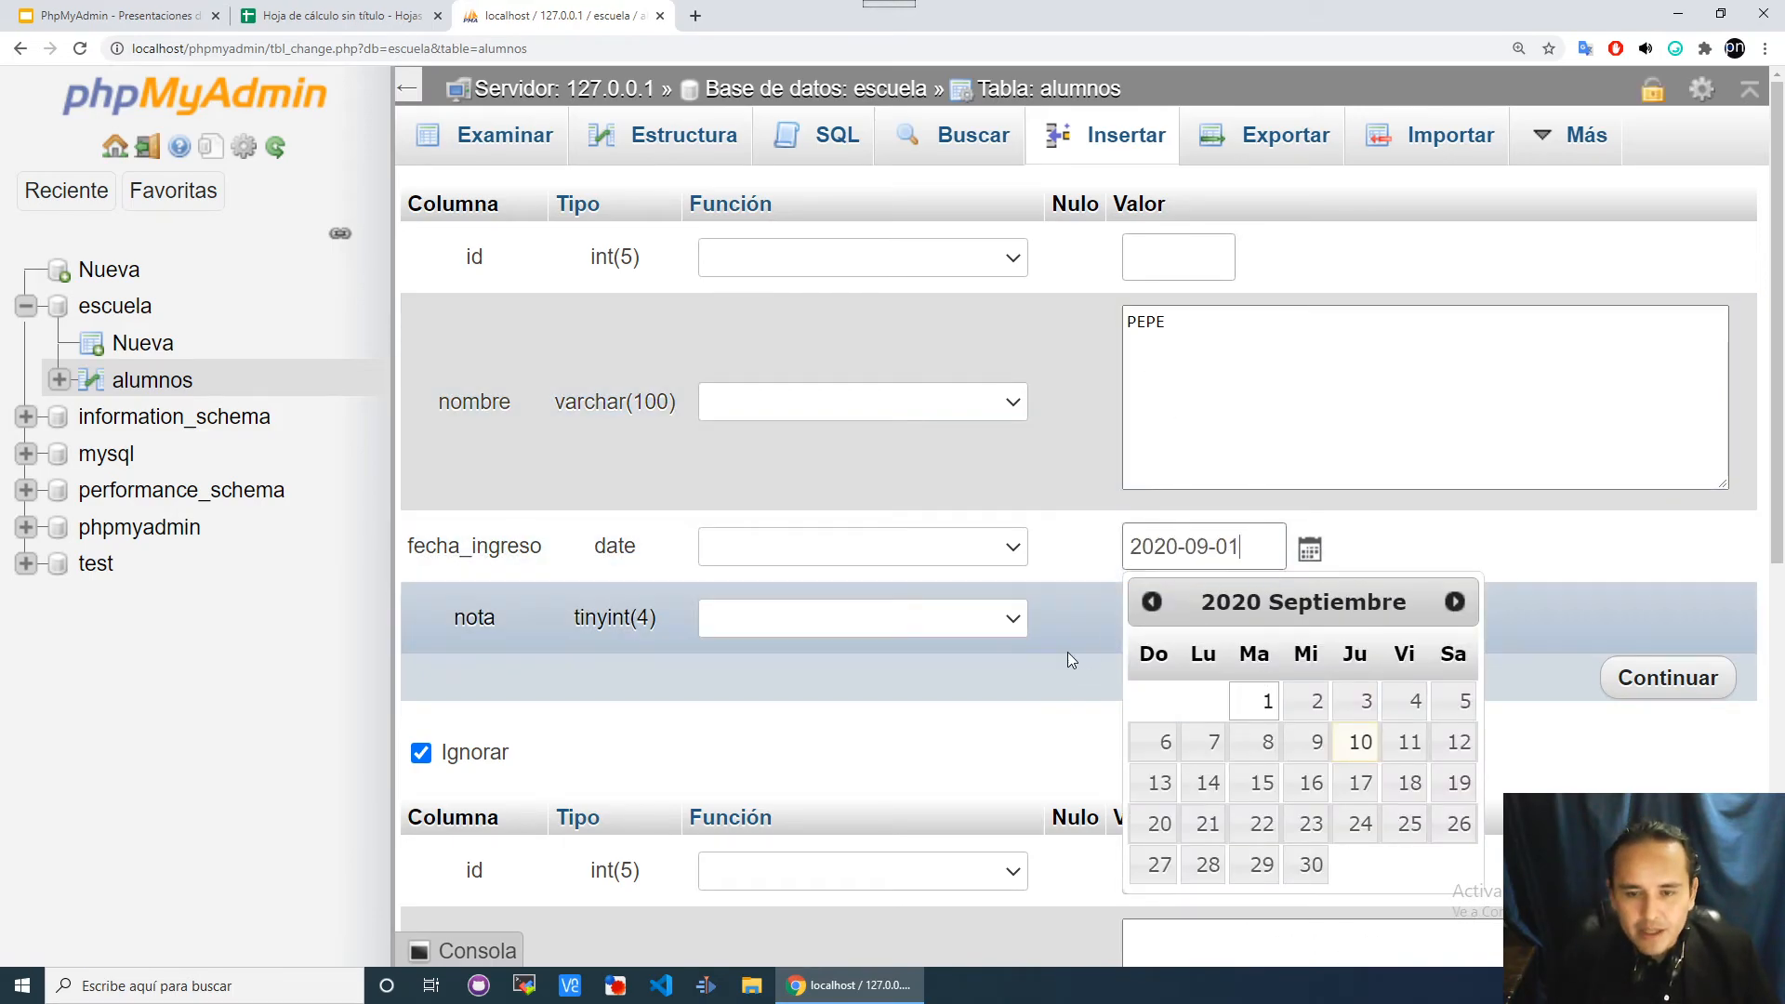
click(1168, 623)
text(9)
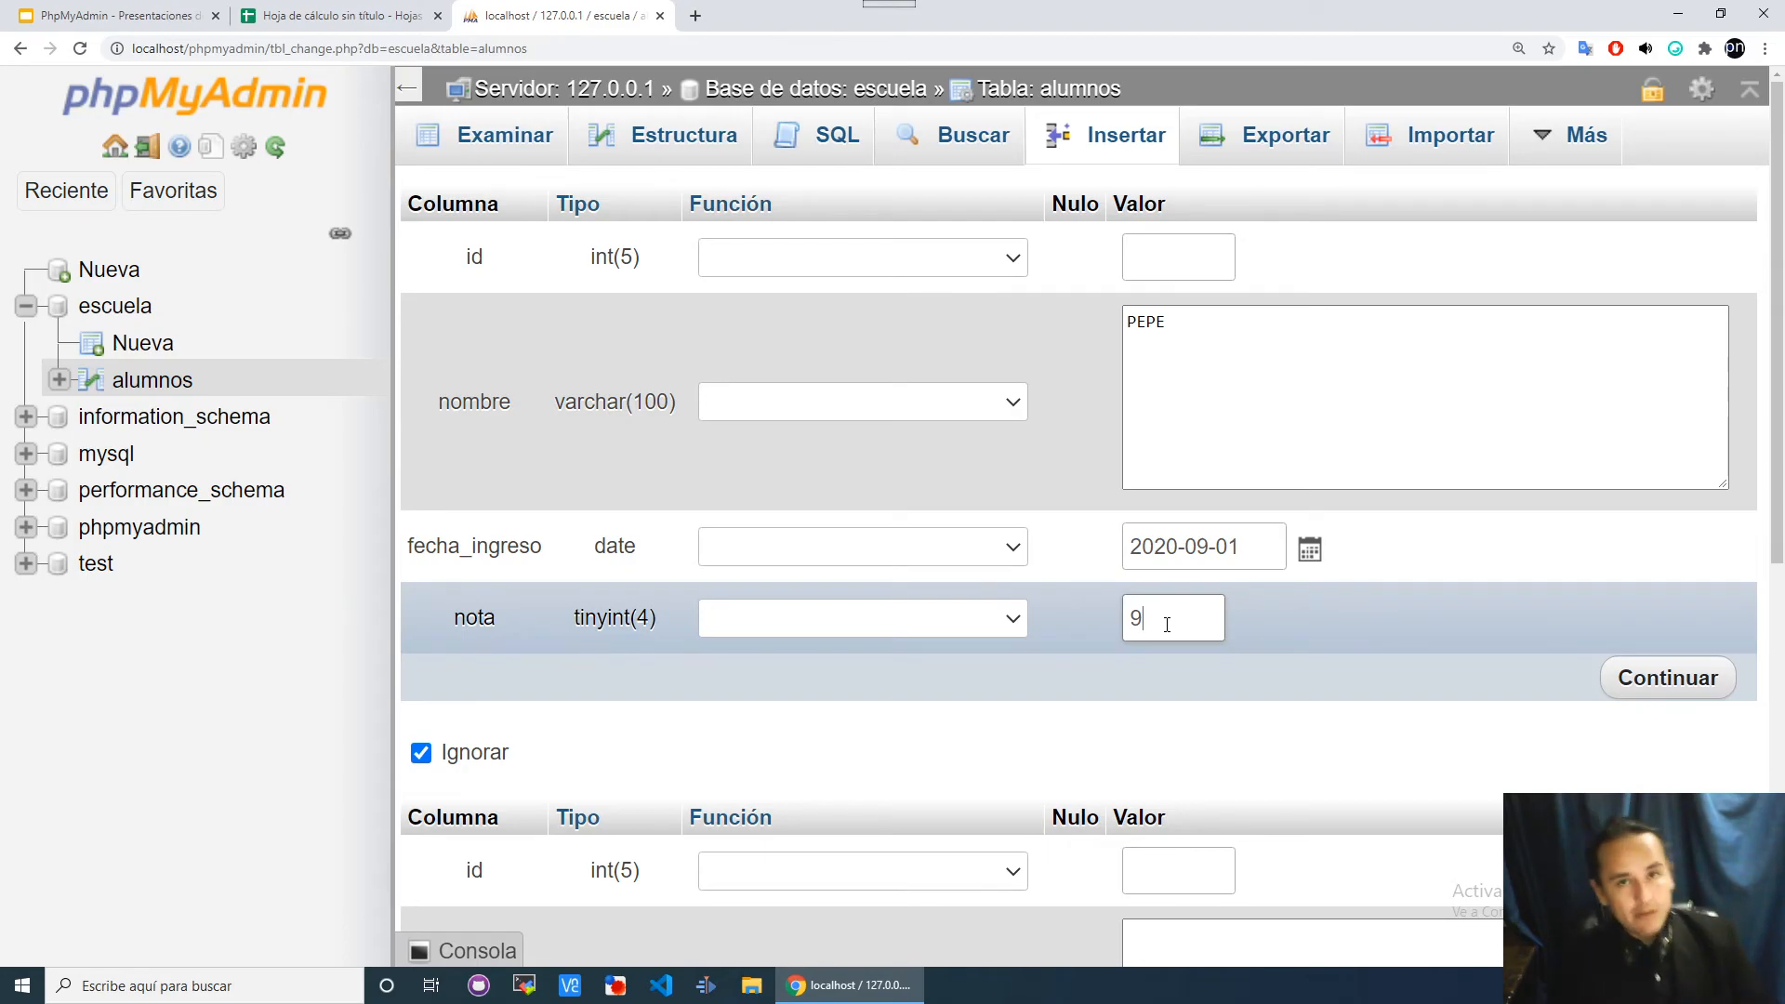
click(1658, 683)
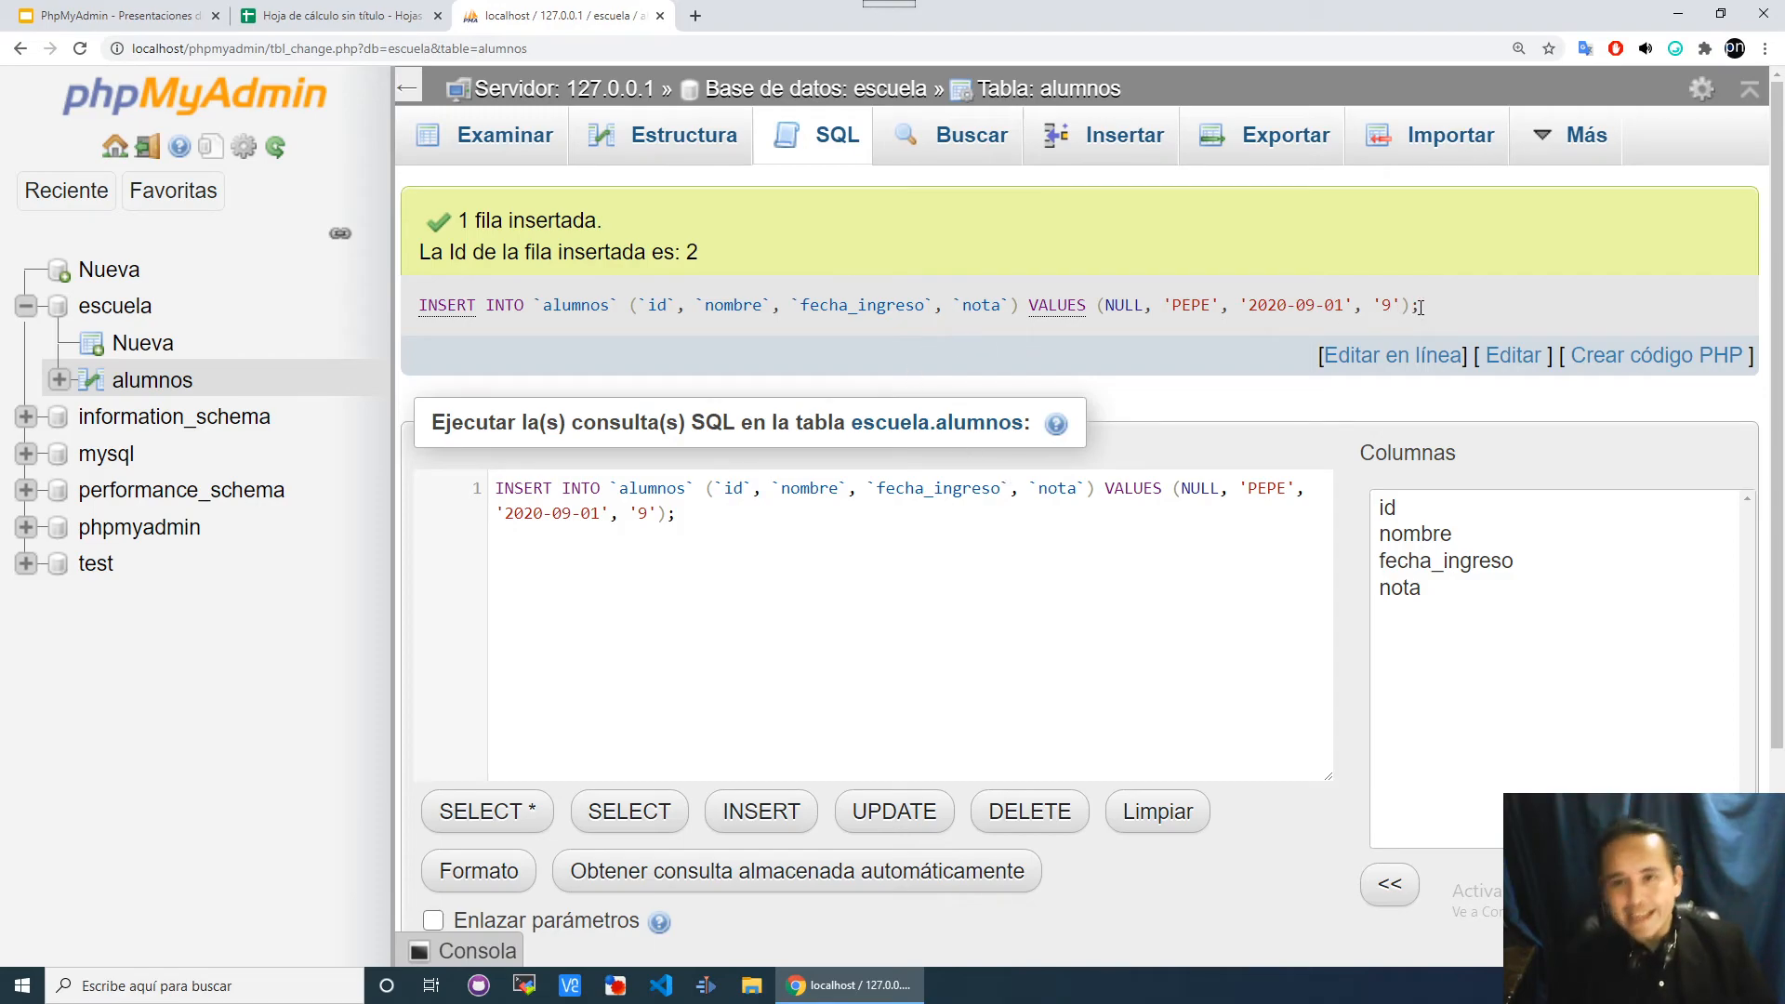
drag(1420, 307, 416, 299)
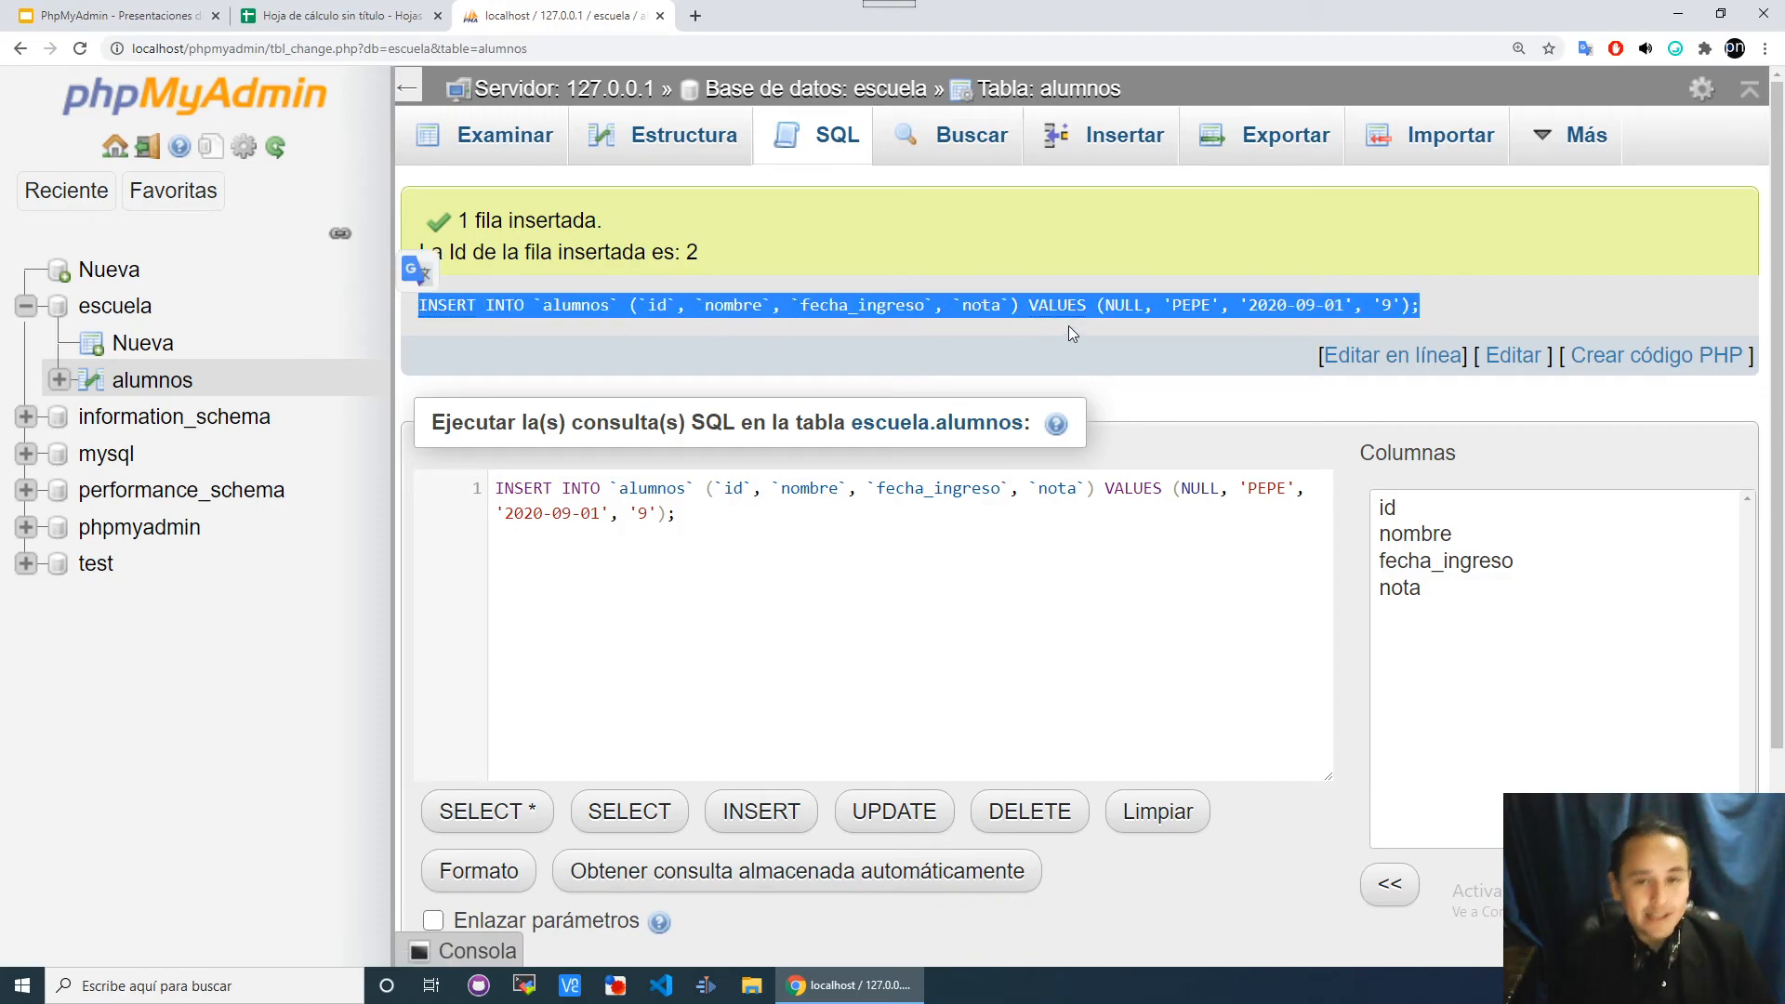
click(492, 144)
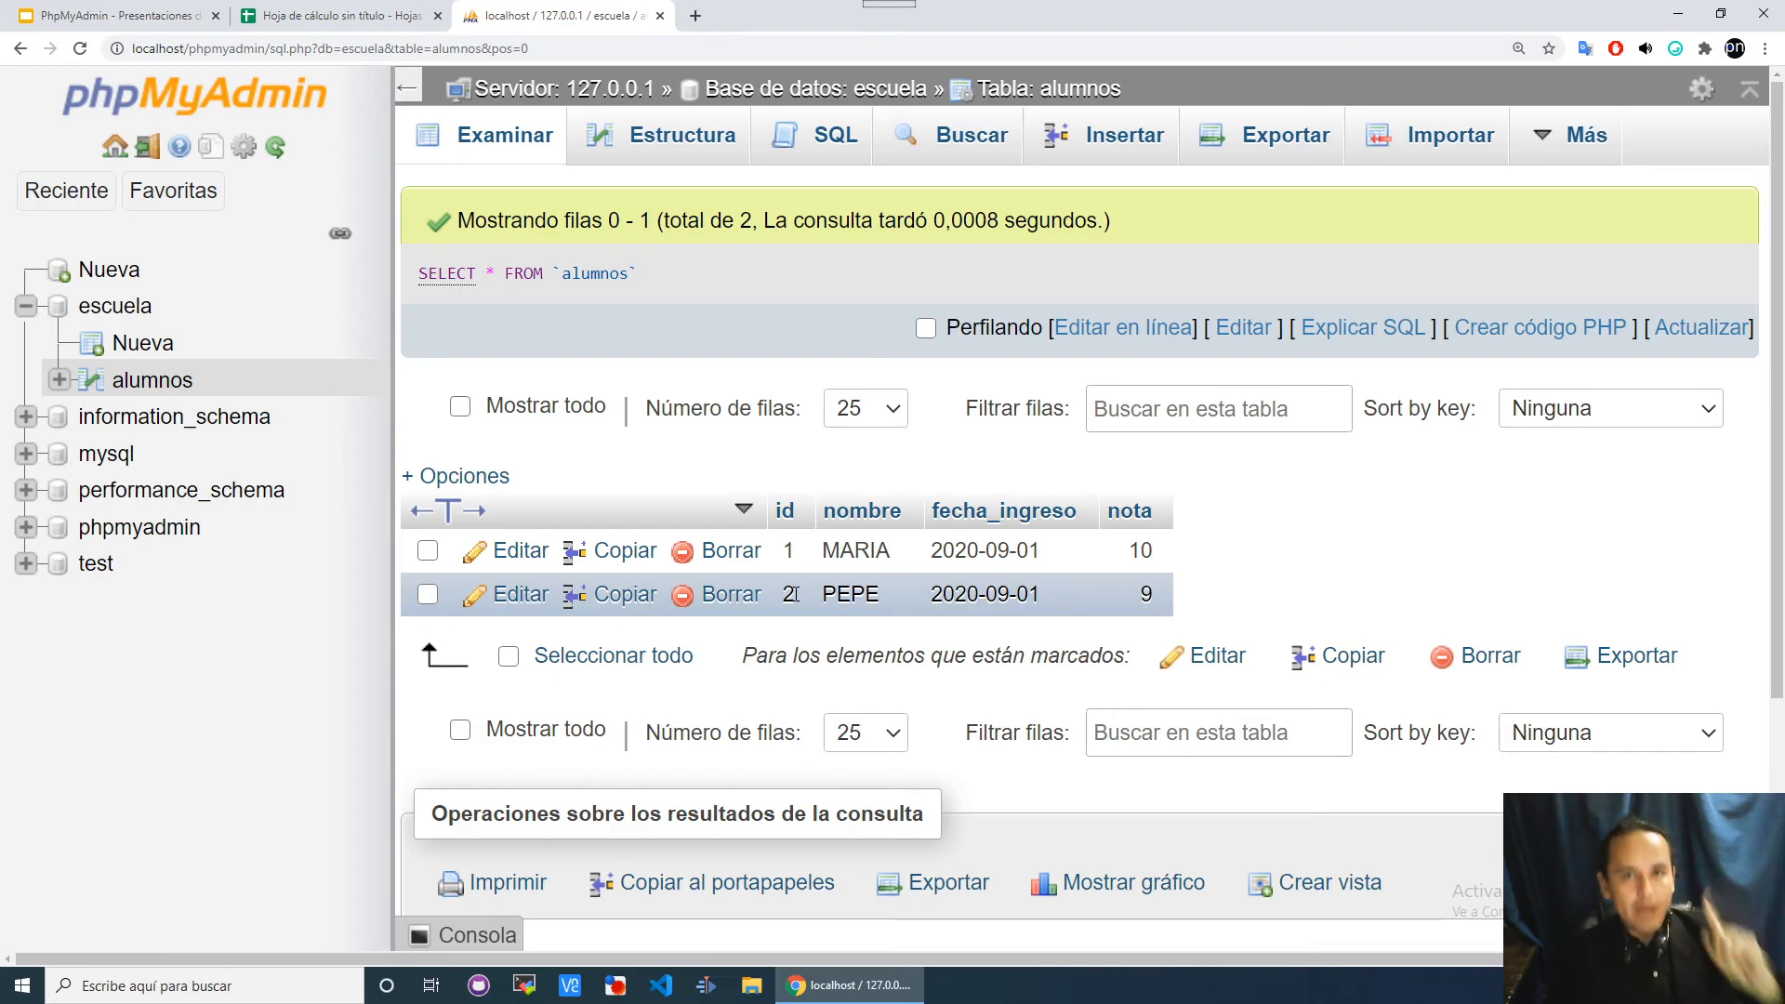
Begin another alumnos record with the already used id 2 and a different student's name in nombre.
click(1108, 149)
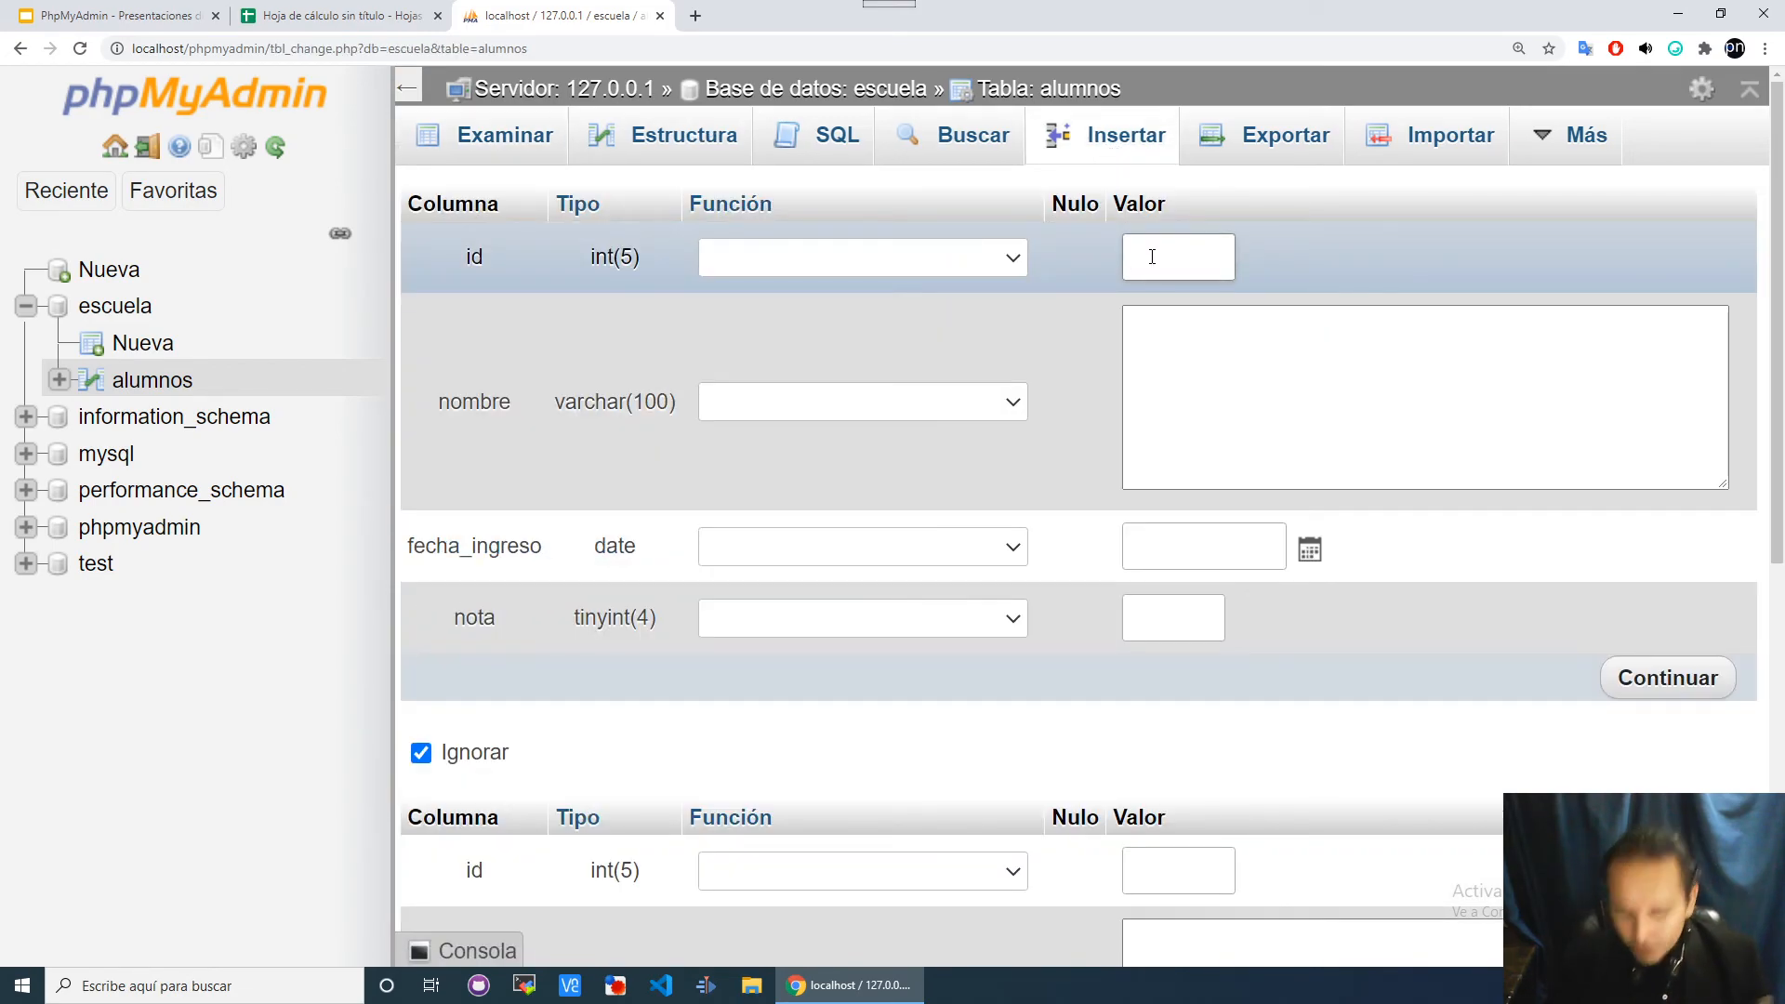
click(1152, 257)
text(2)
click(1176, 351)
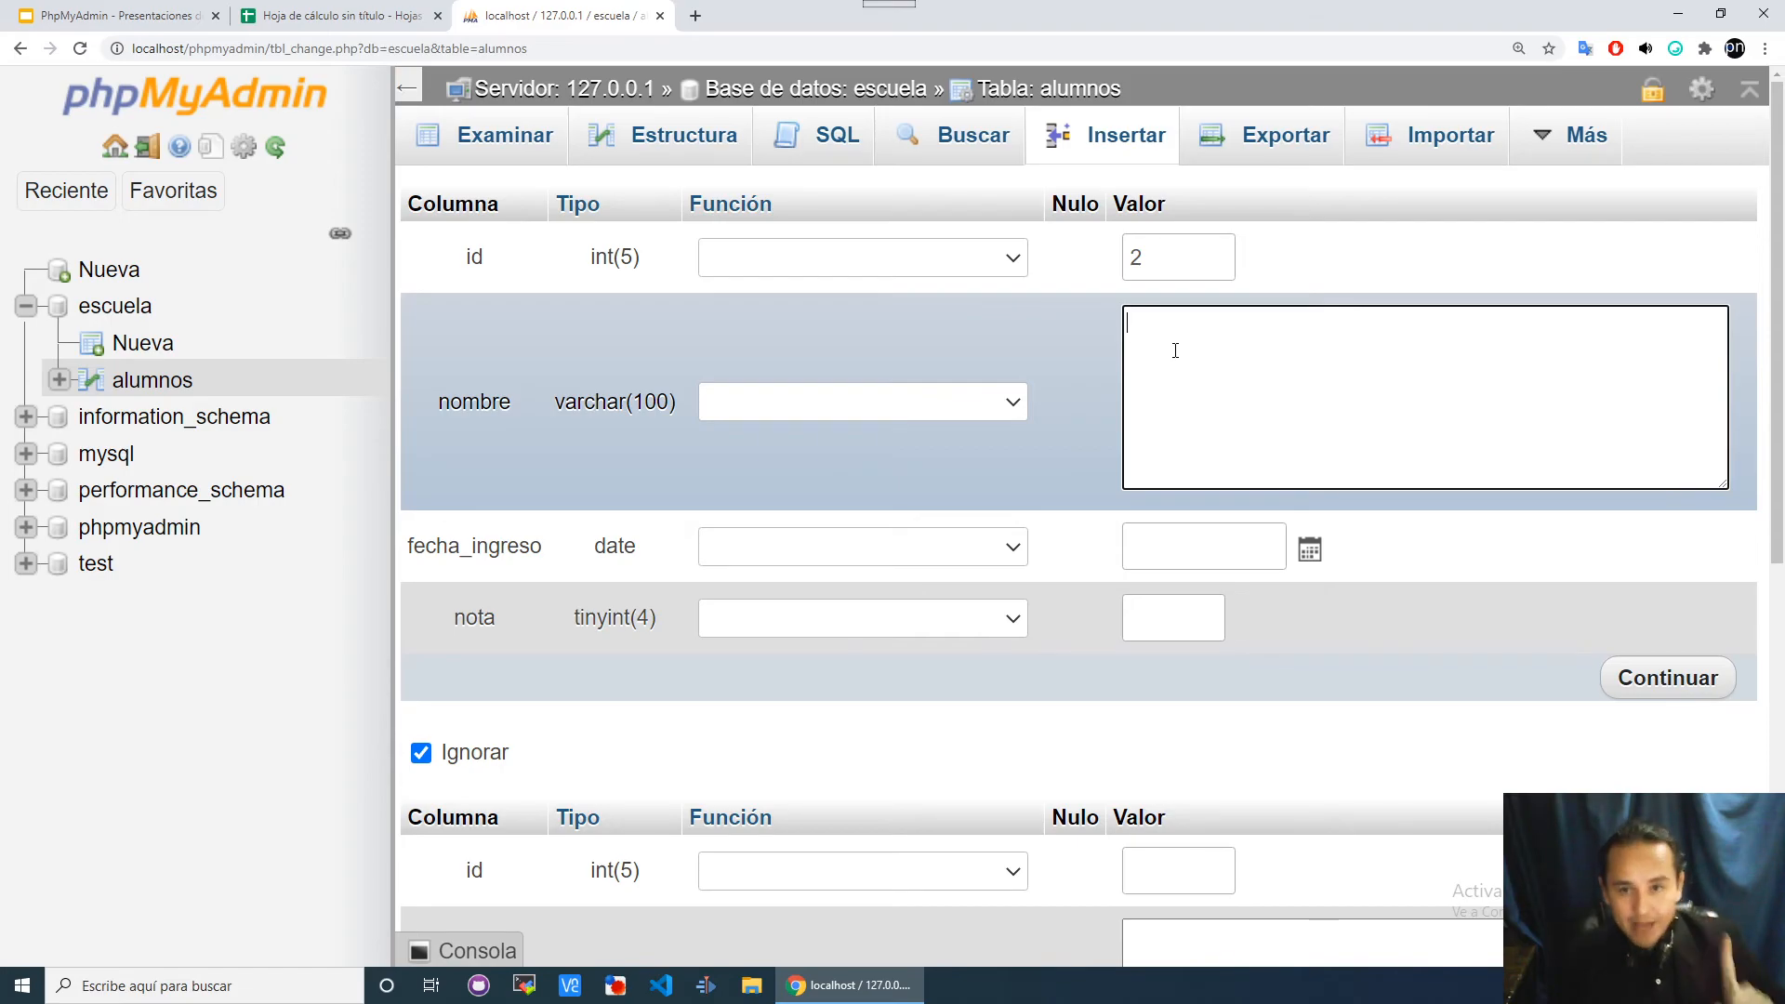
click(1157, 261)
click(1167, 363)
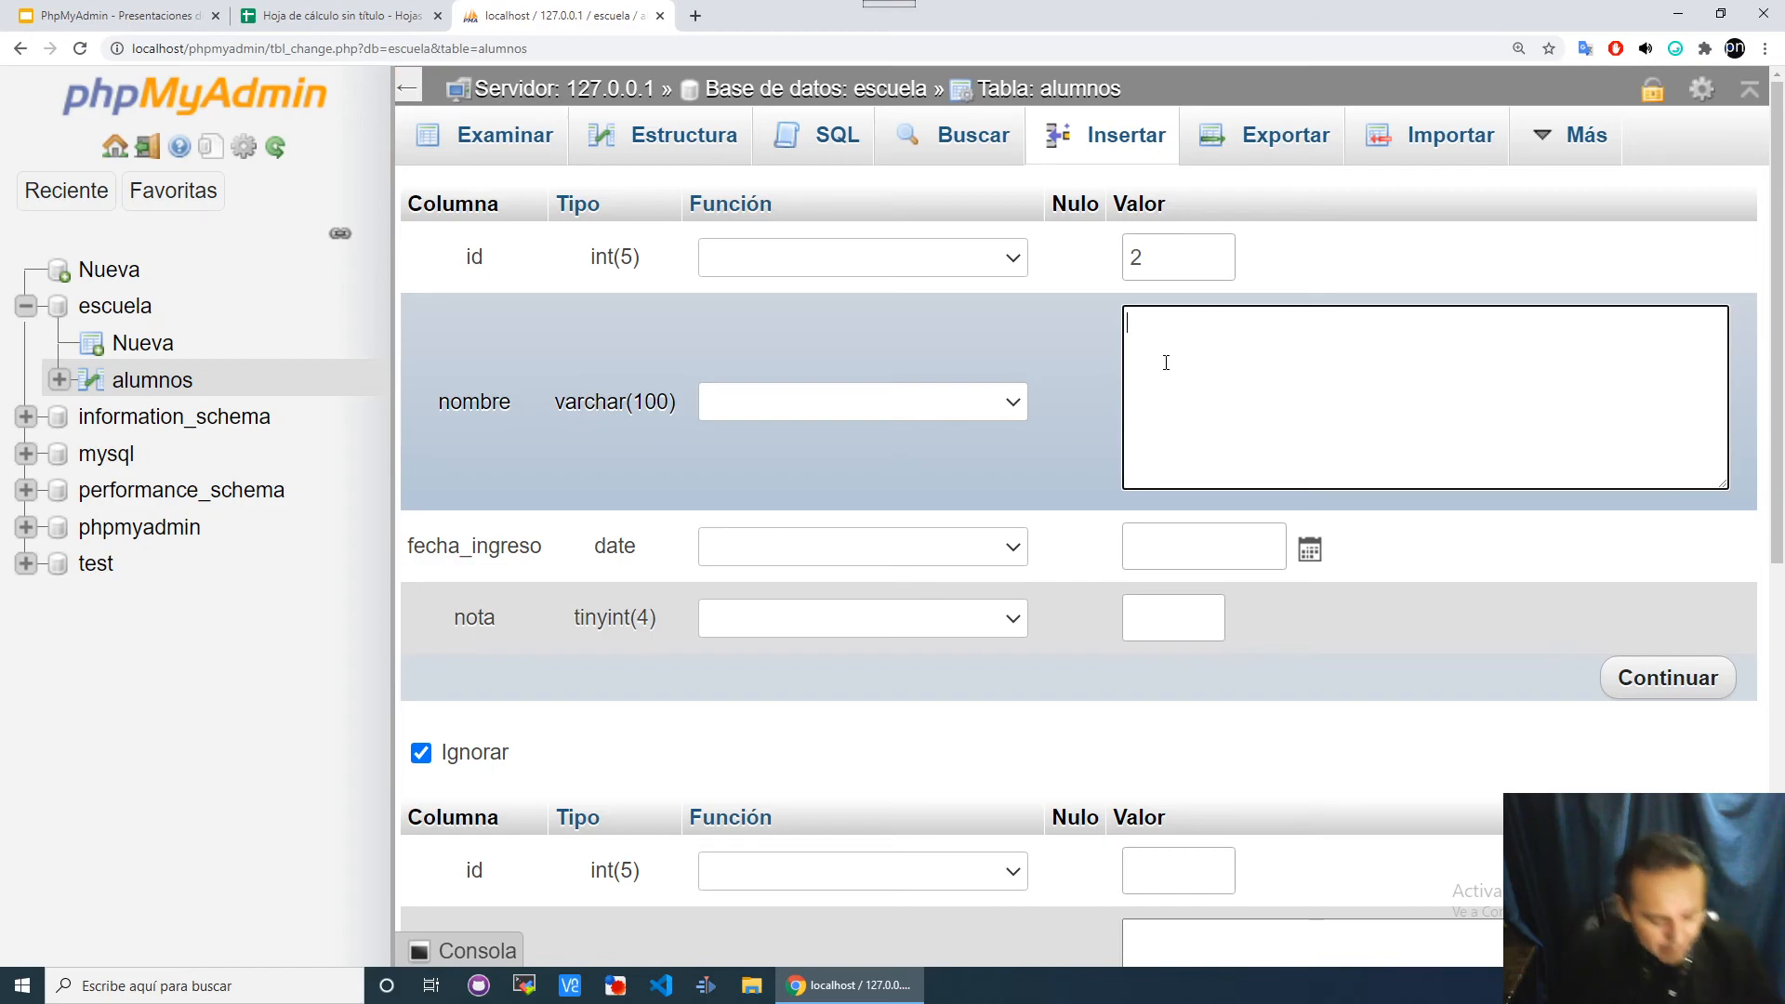
text(PEPE MALO)
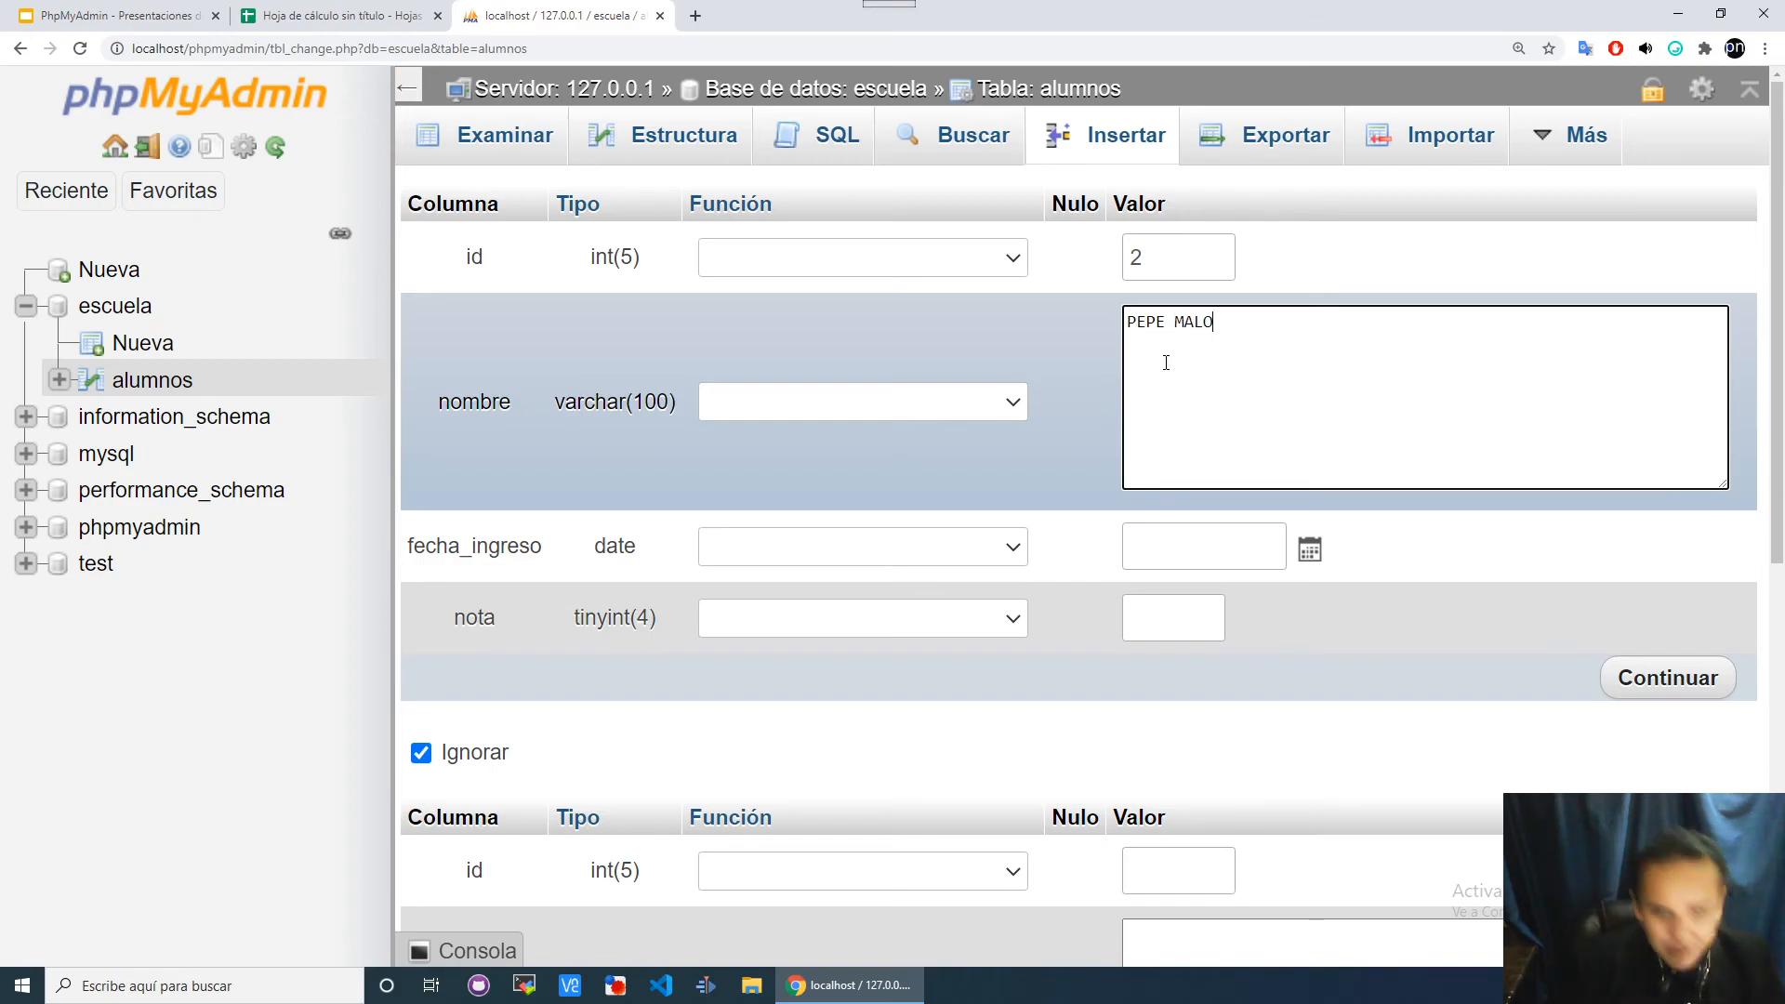
Set fecha_ingreso to 2020-09-02 and nota to 5, and try to insert the record with the duplicate id.
click(1310, 551)
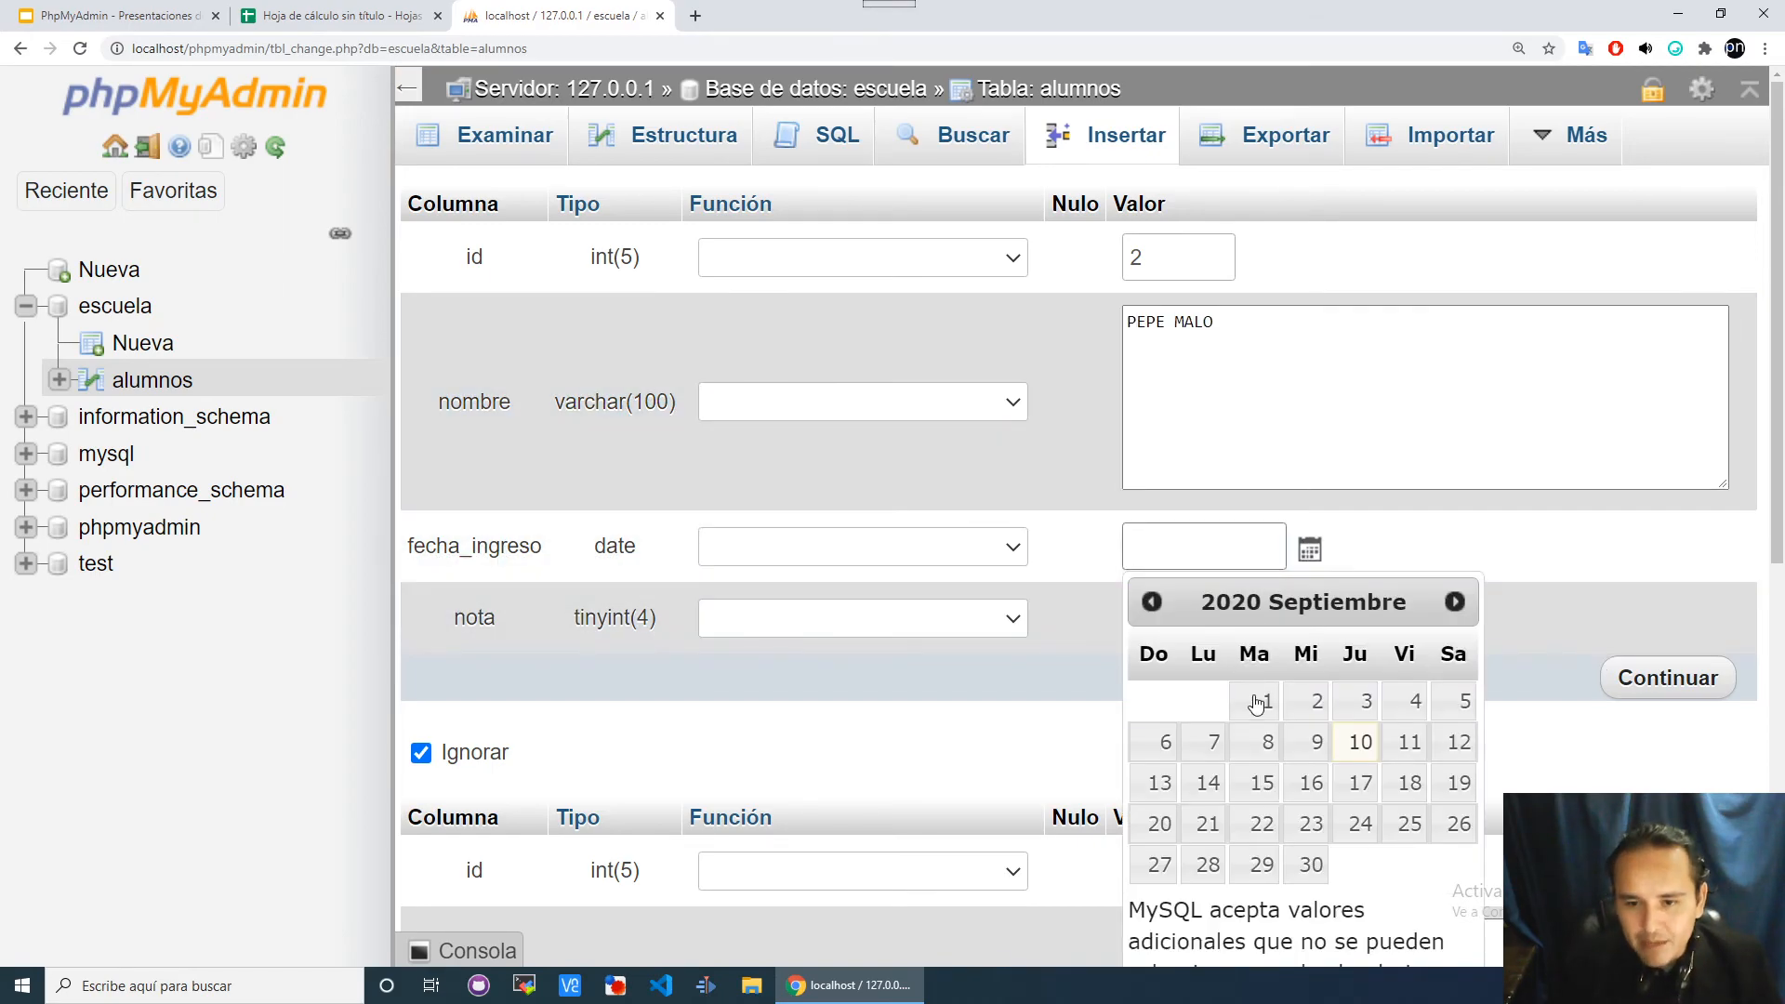
click(1306, 703)
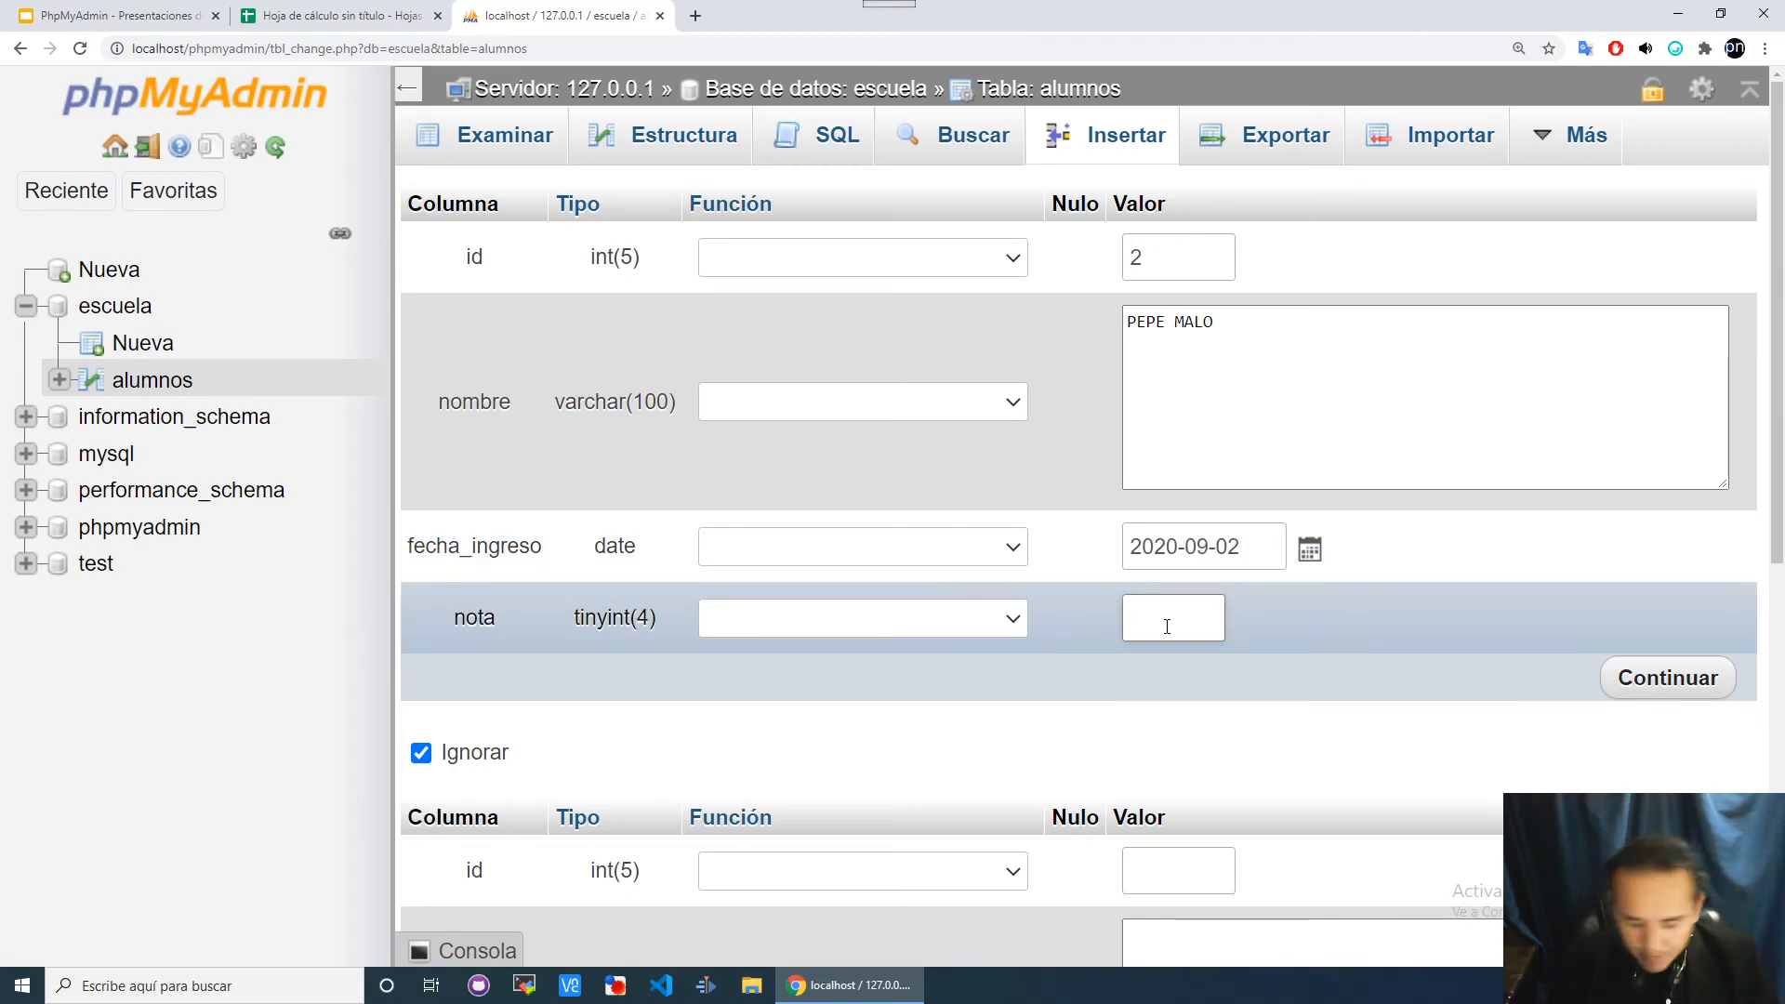
click(1167, 627)
text(5)
click(1663, 682)
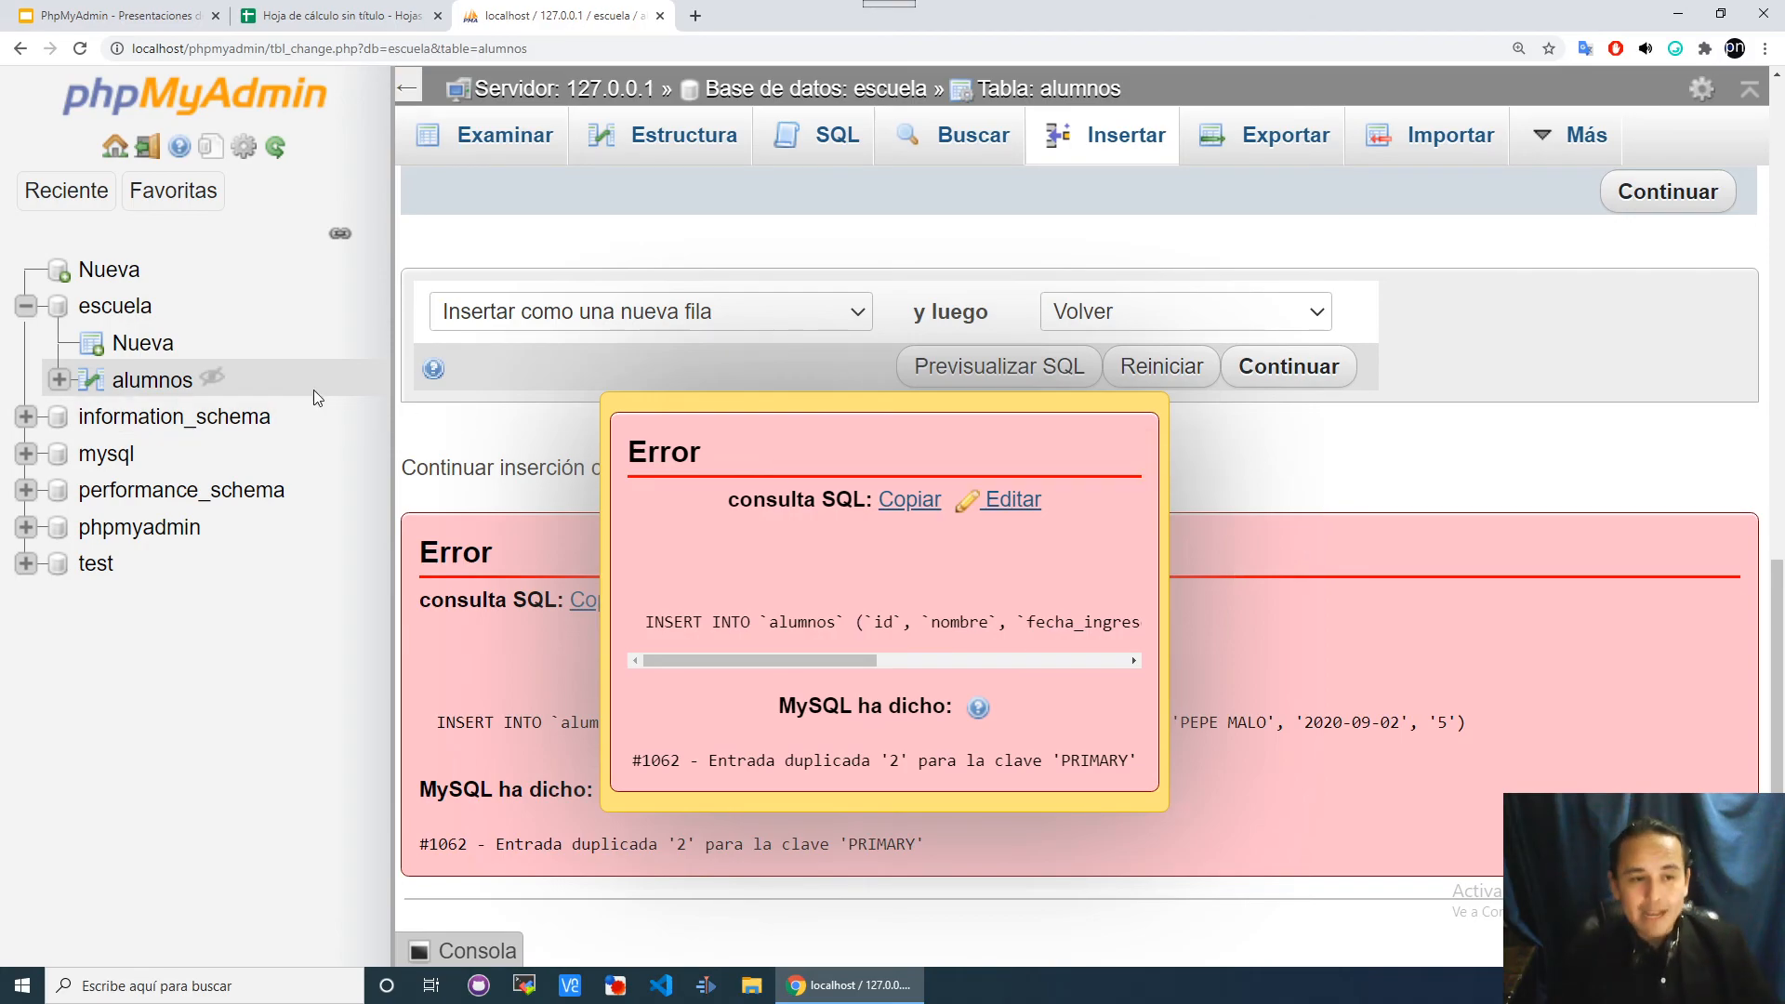
Browse the alumnos rows and append a second given name to nombre in the row with id 1.
click(484, 153)
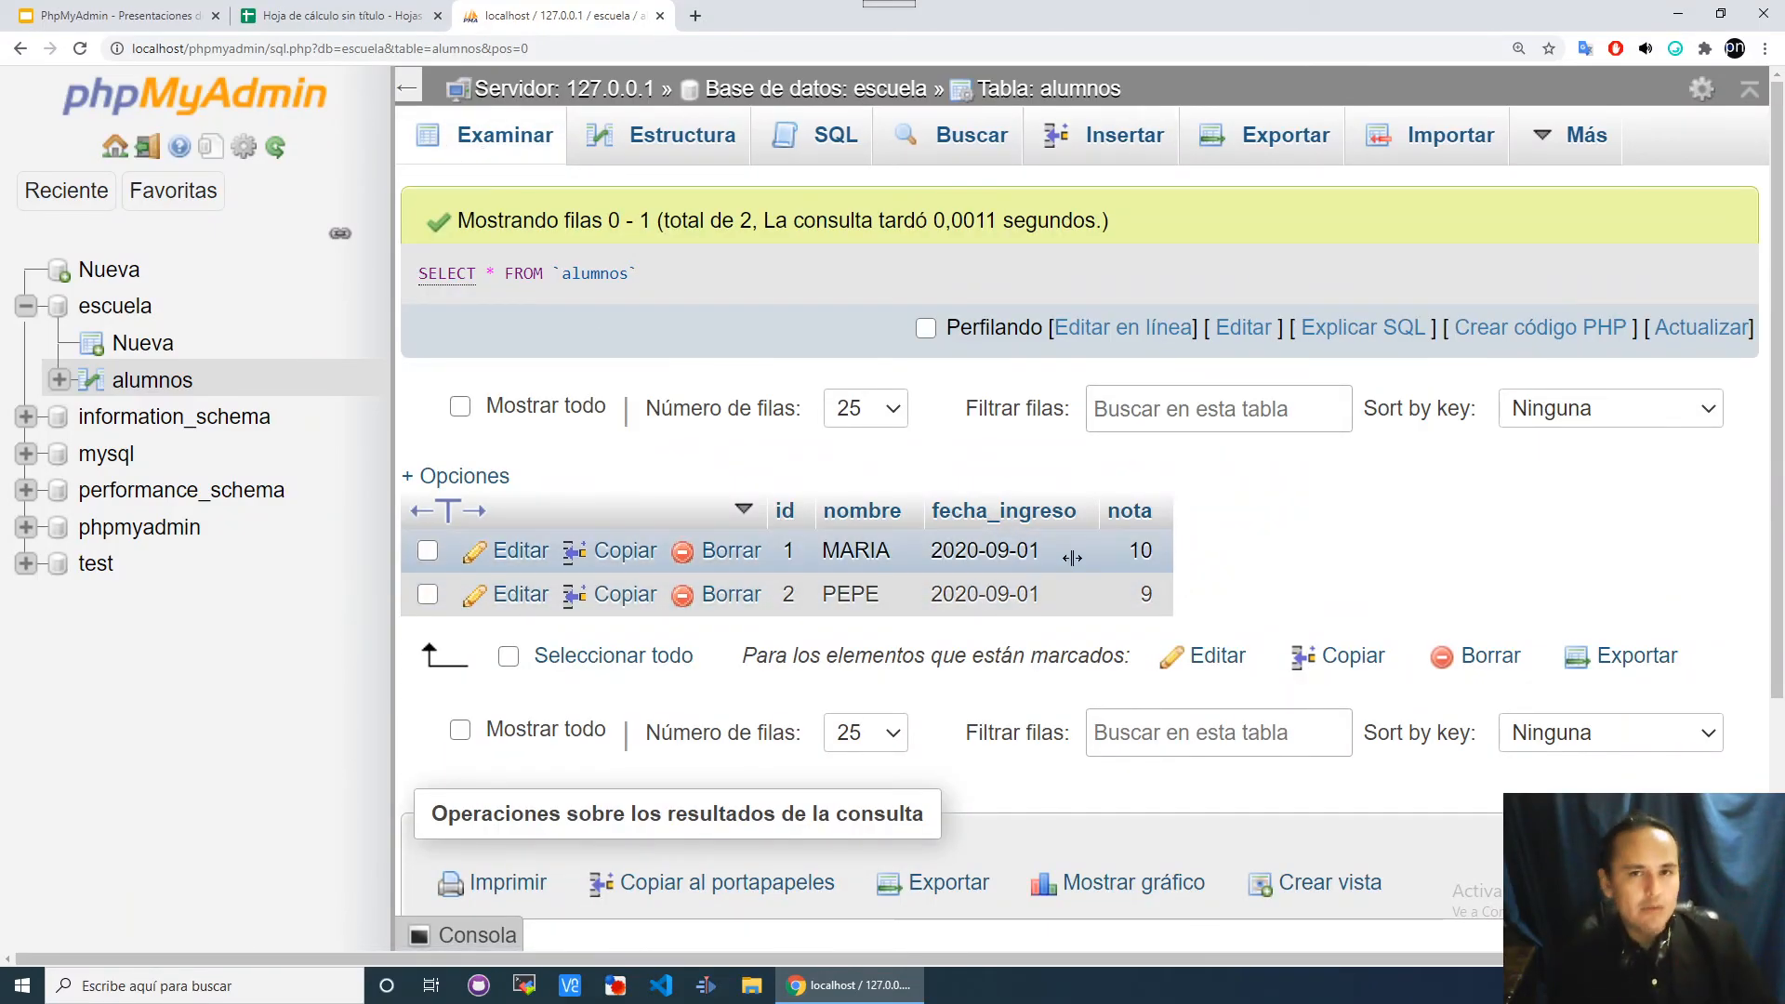
double_click(888, 550)
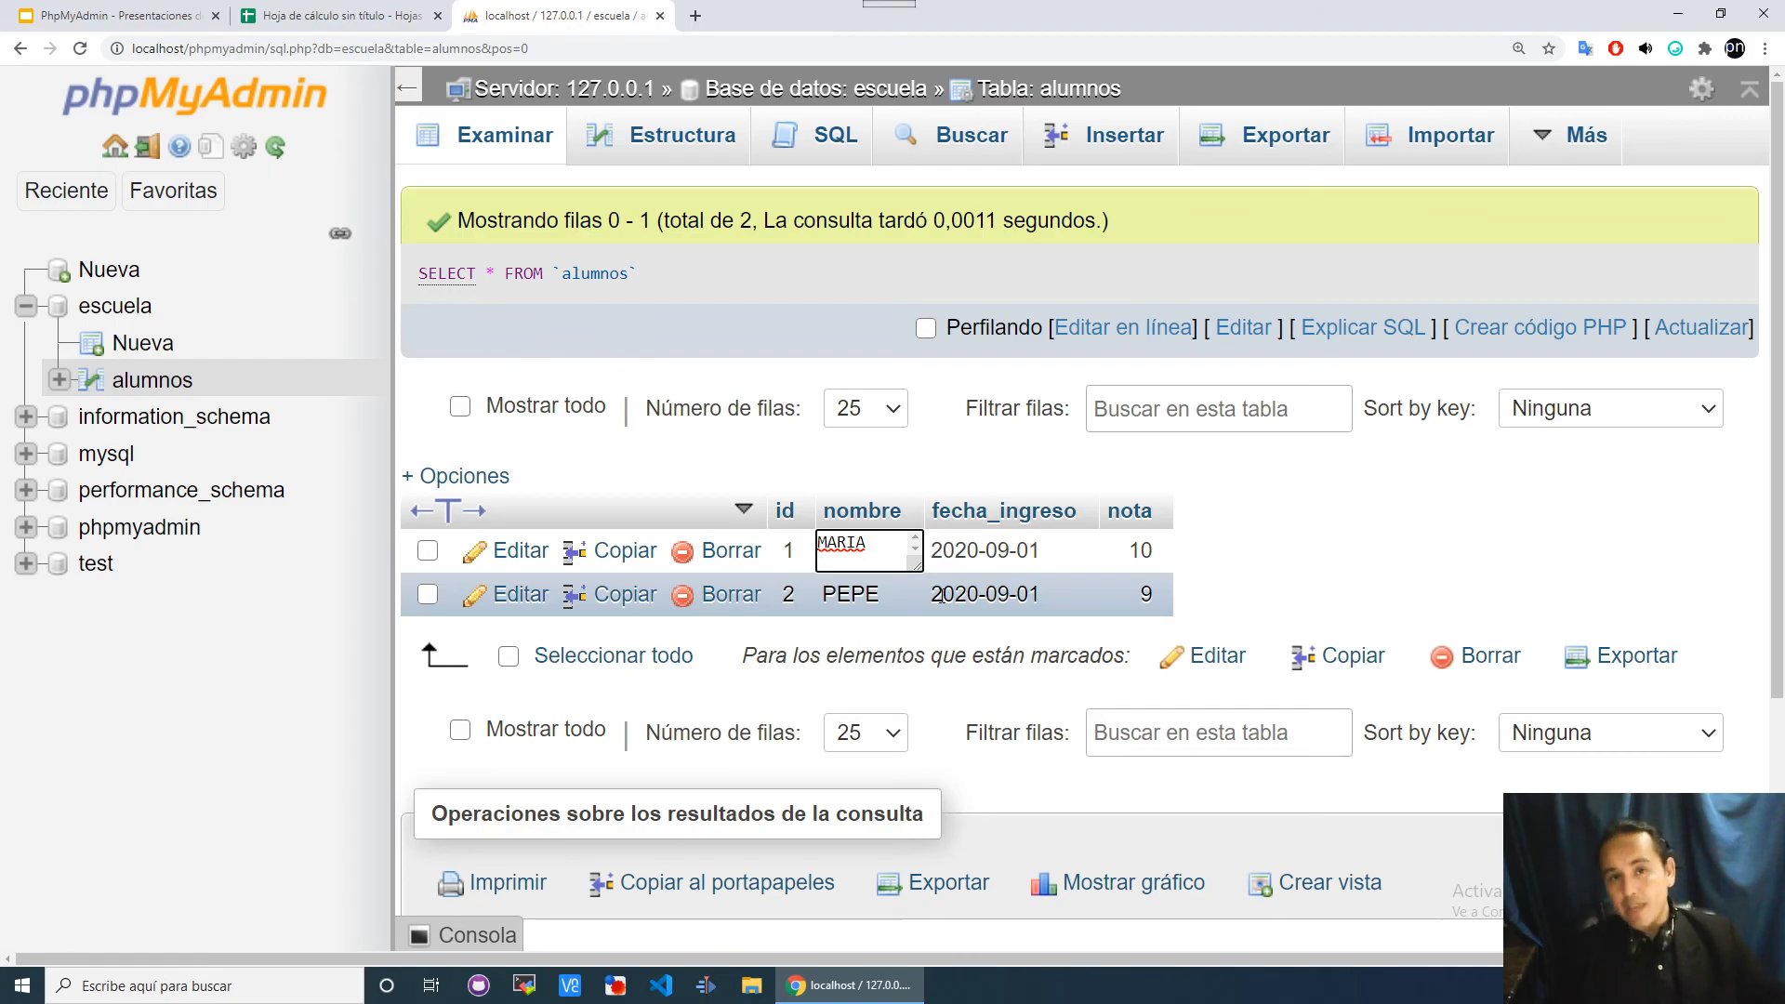
text(ANTONIETA)
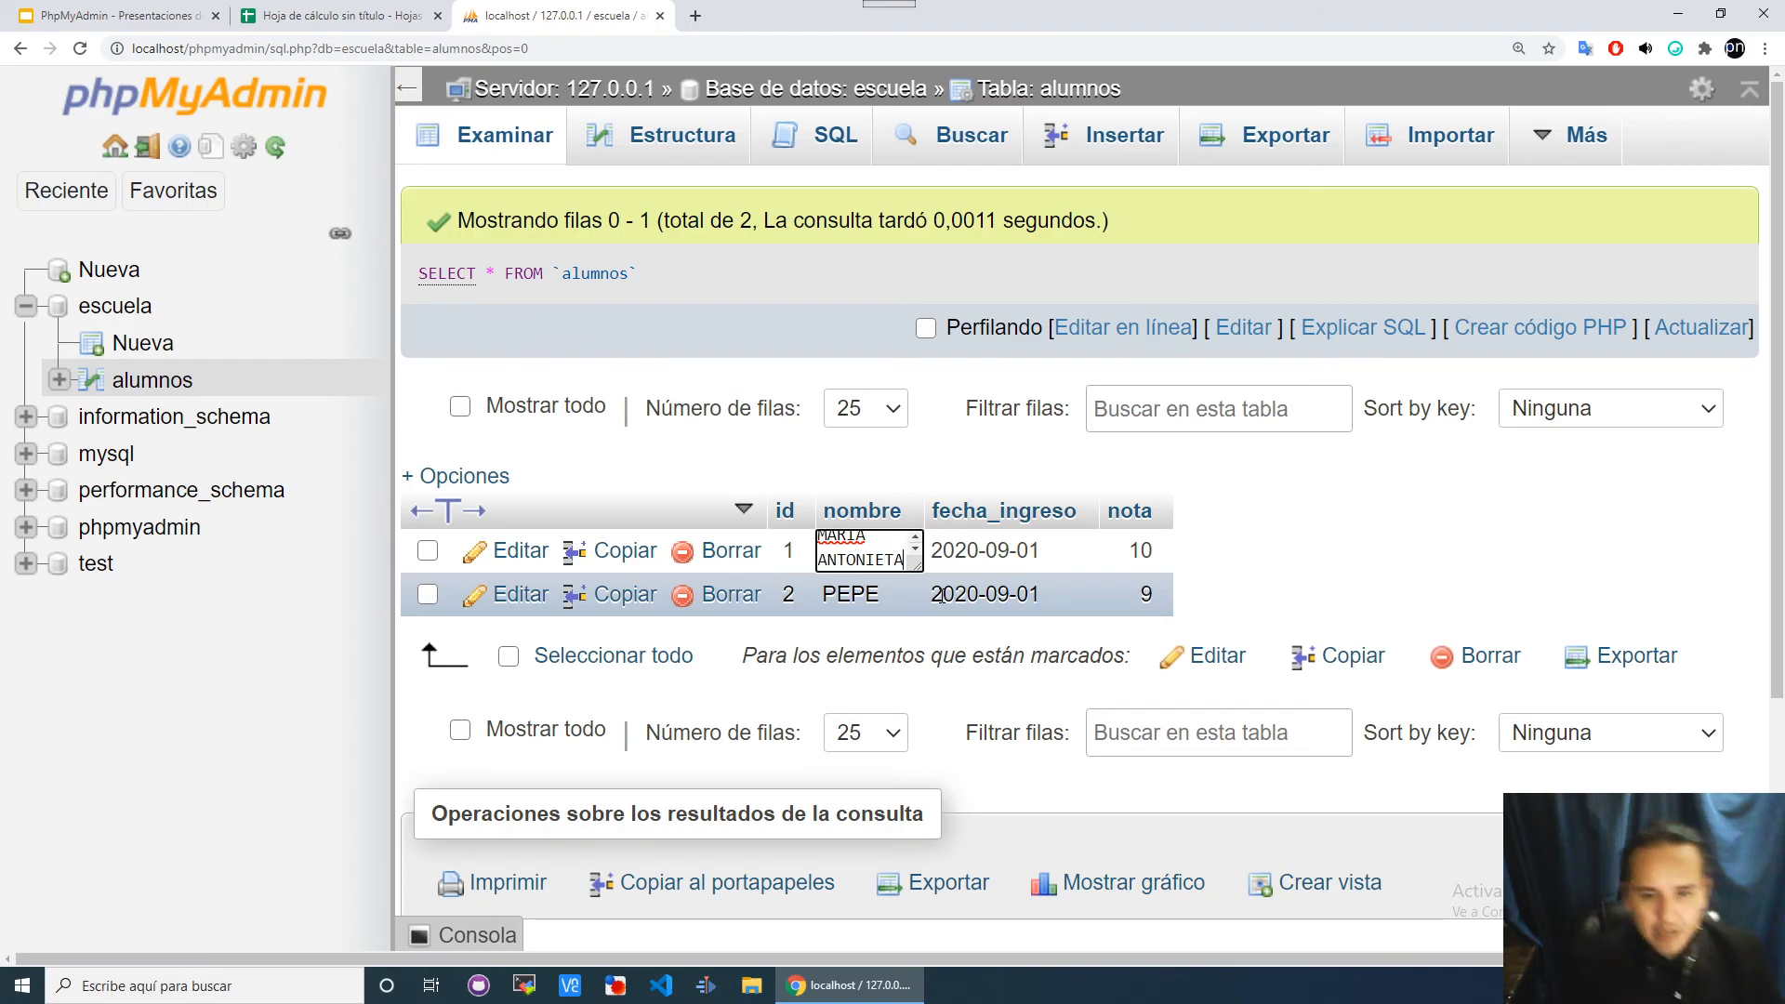
key(Return)
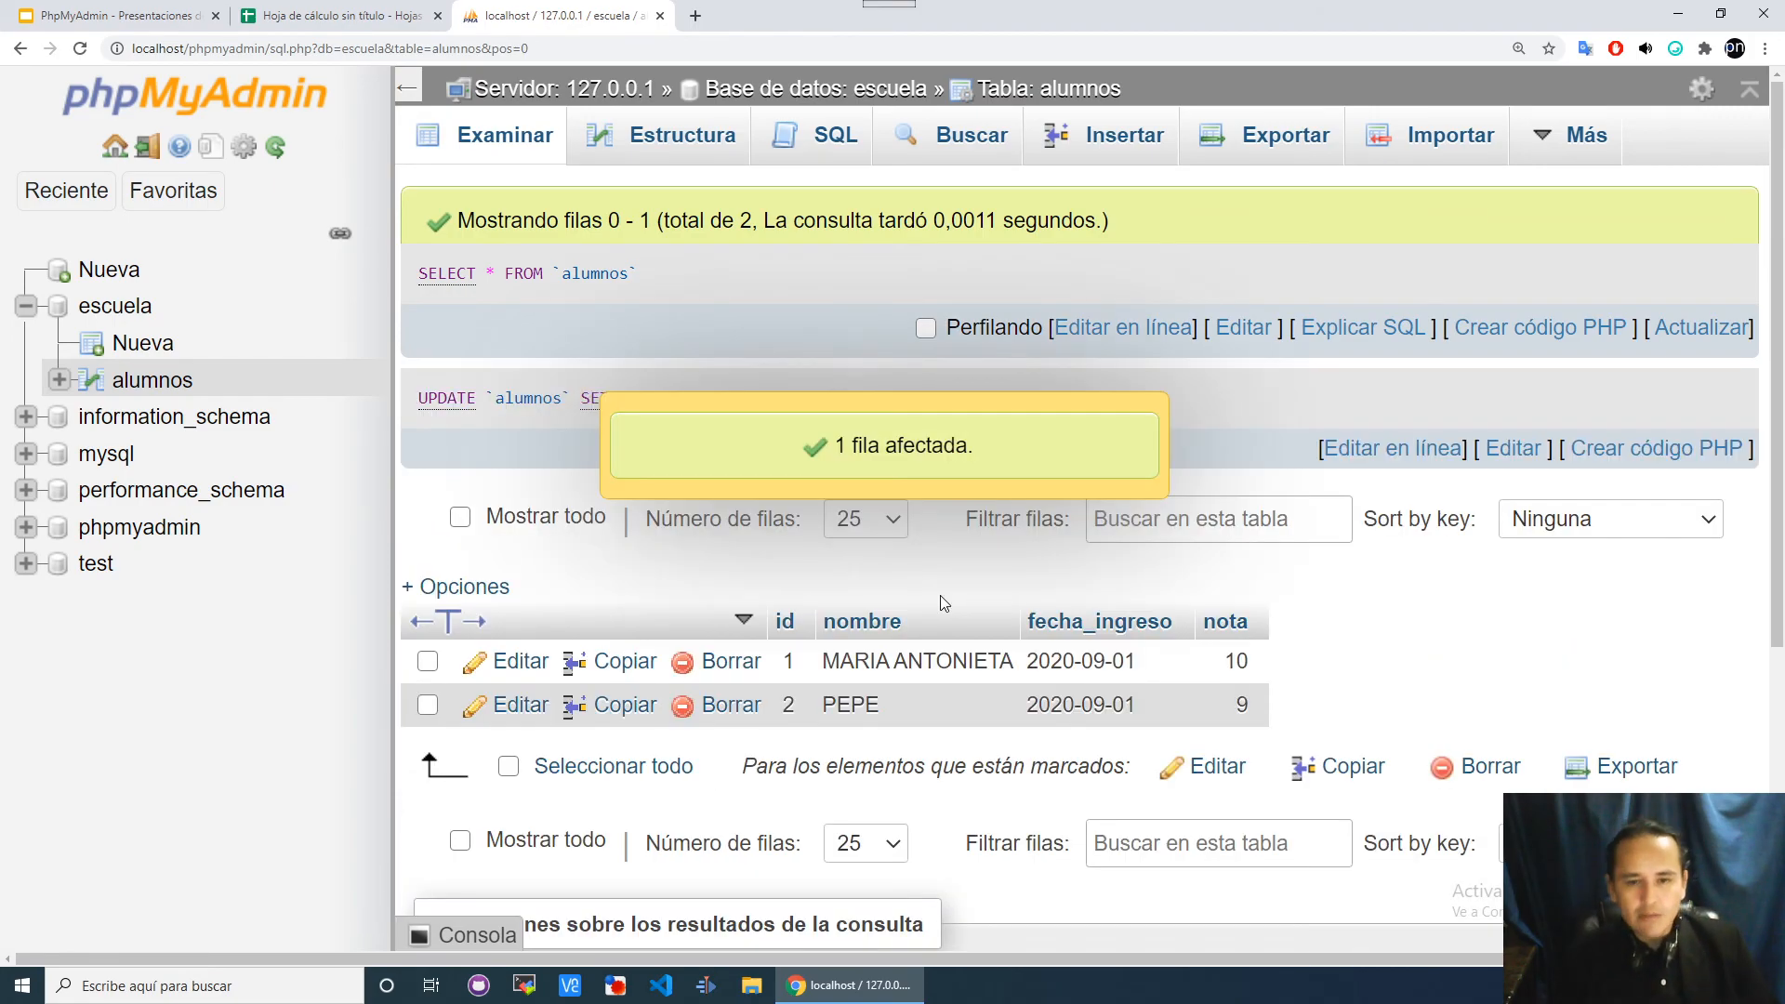
Change fecha_ingreso to 2020-09-02 directly in the row with id 1.
double_click(1107, 660)
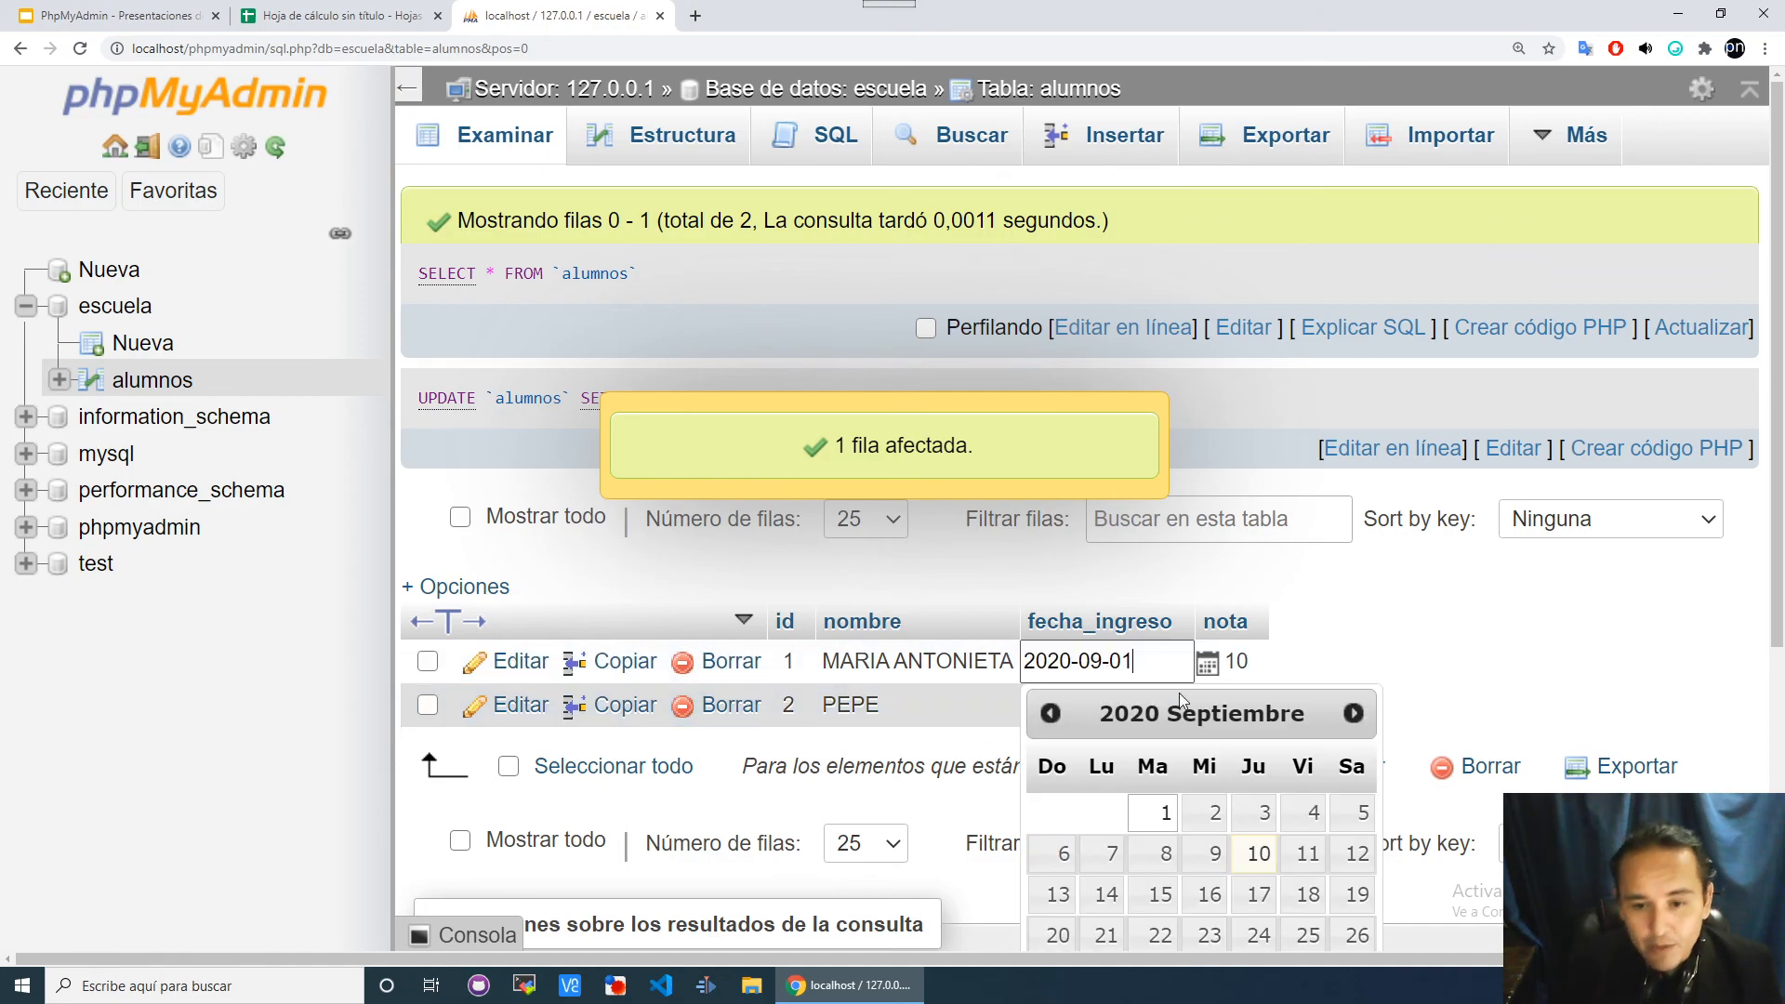
click(1221, 814)
click(1476, 689)
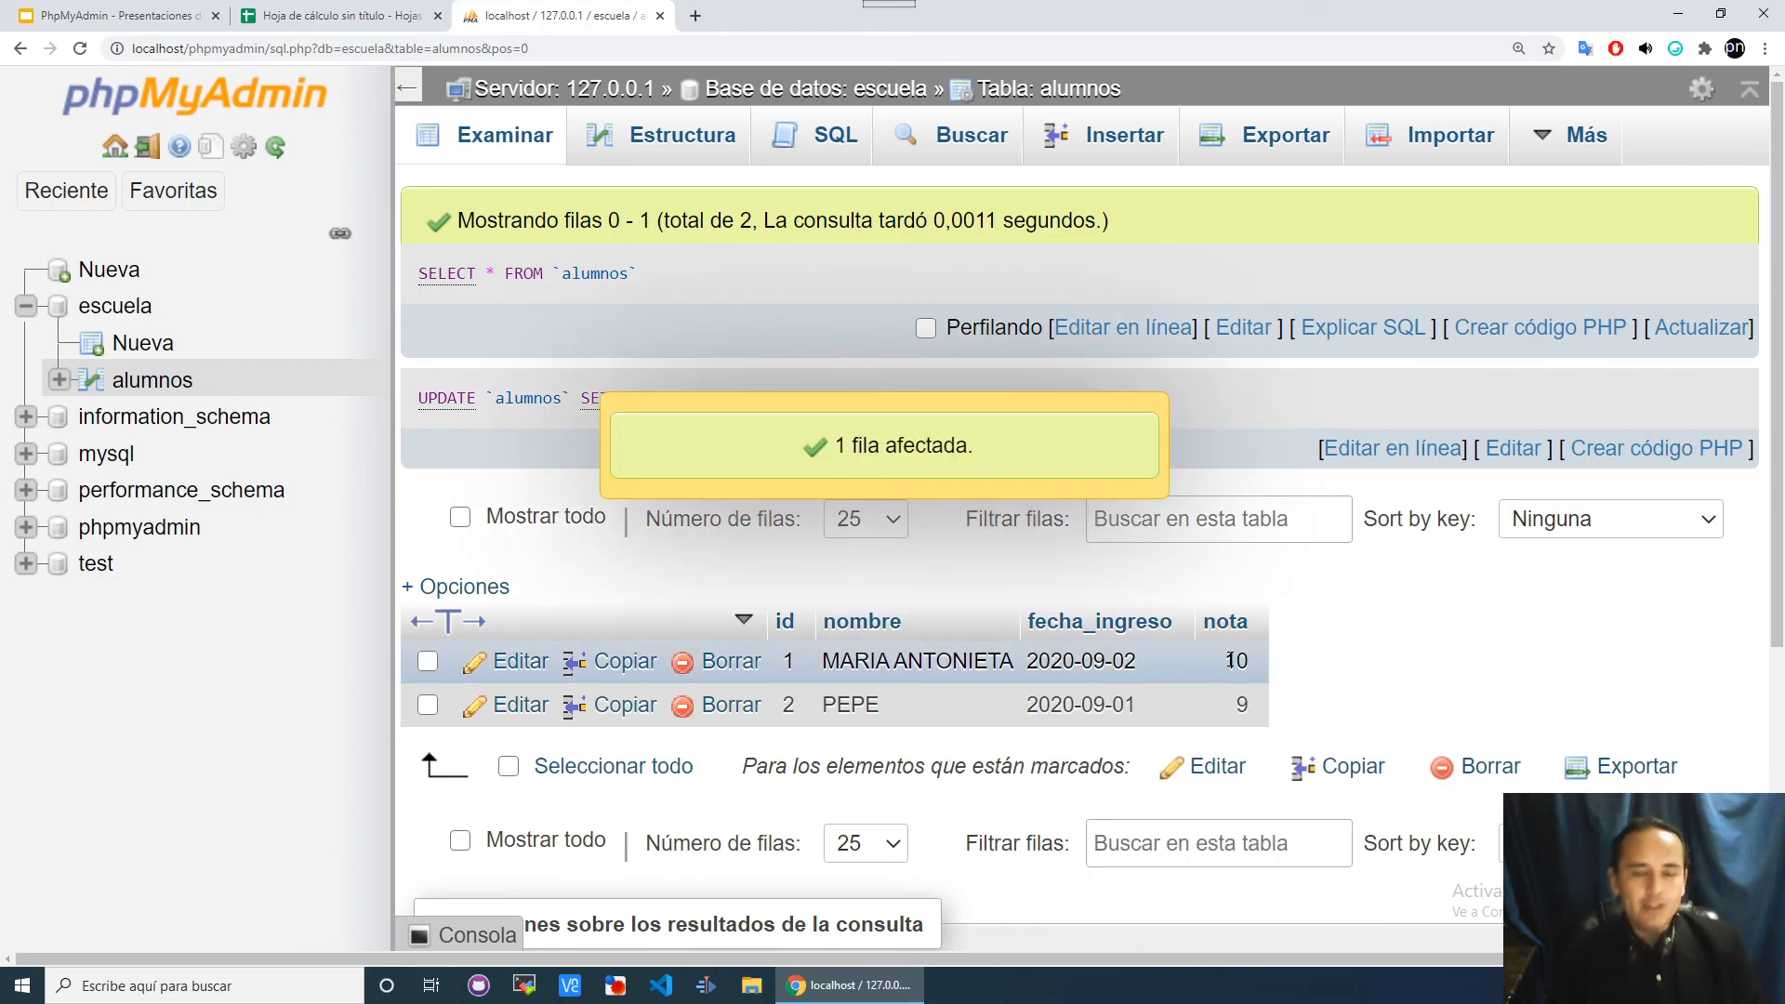
Delete the row with id 2 from the alumnos table.
click(713, 708)
click(909, 600)
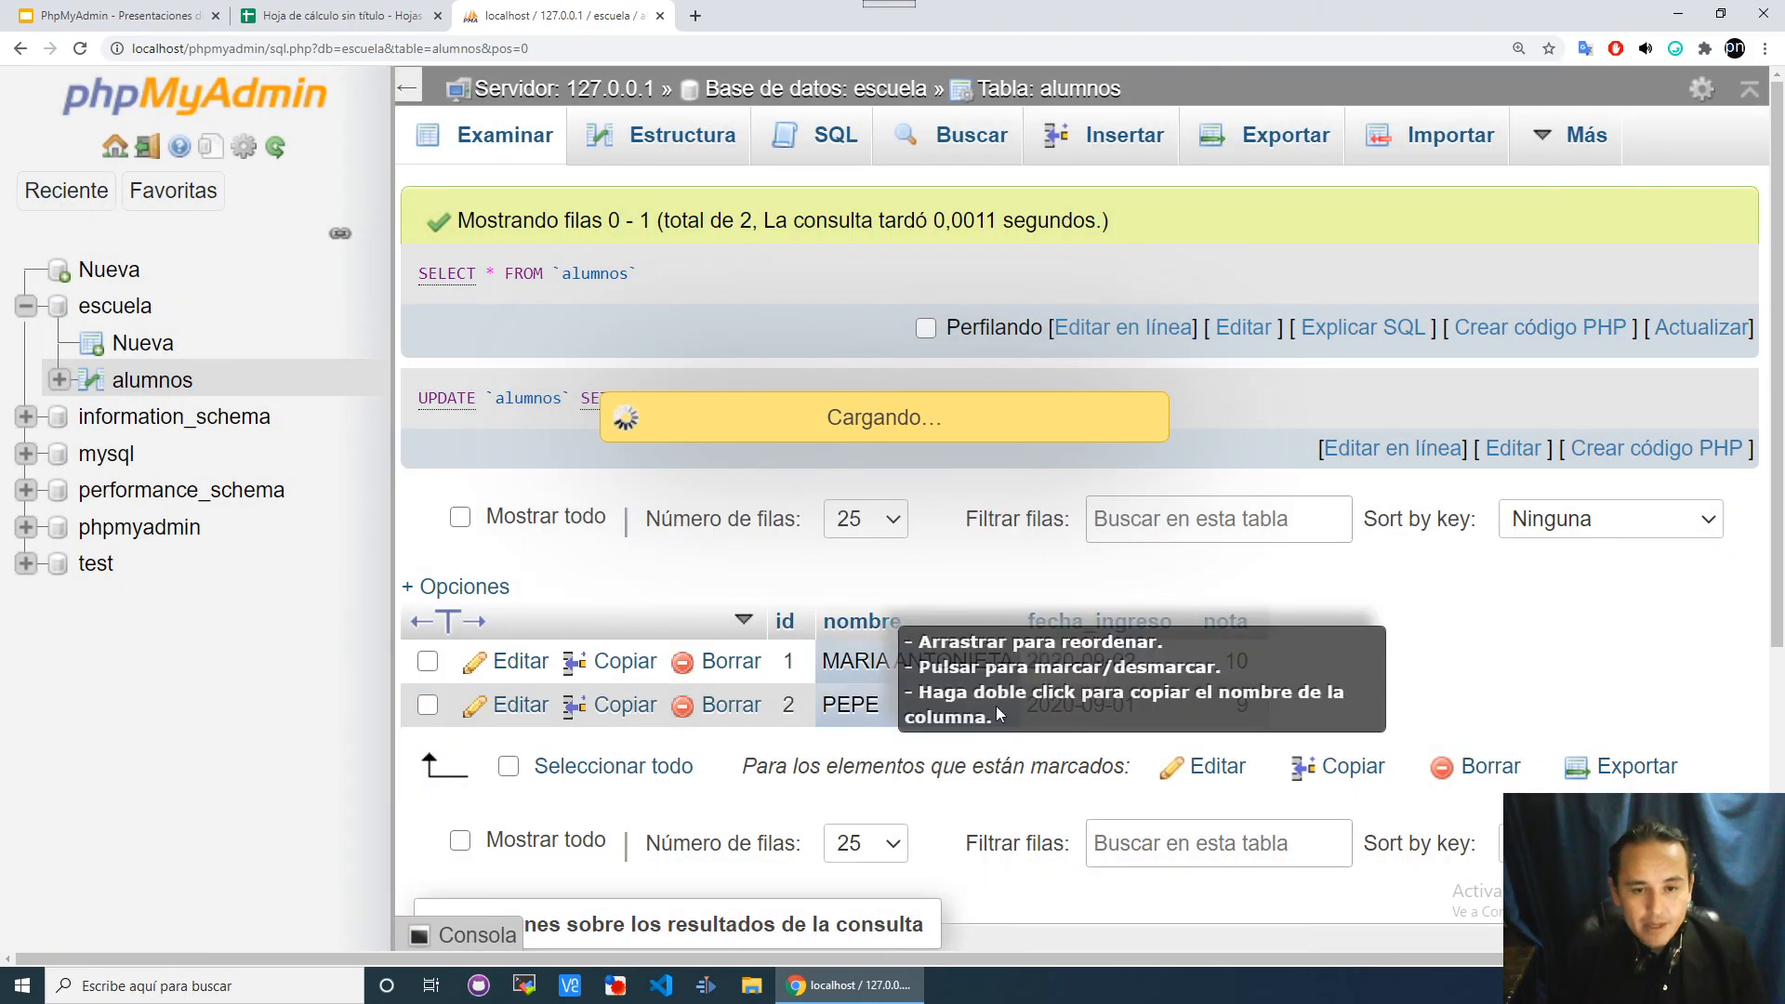